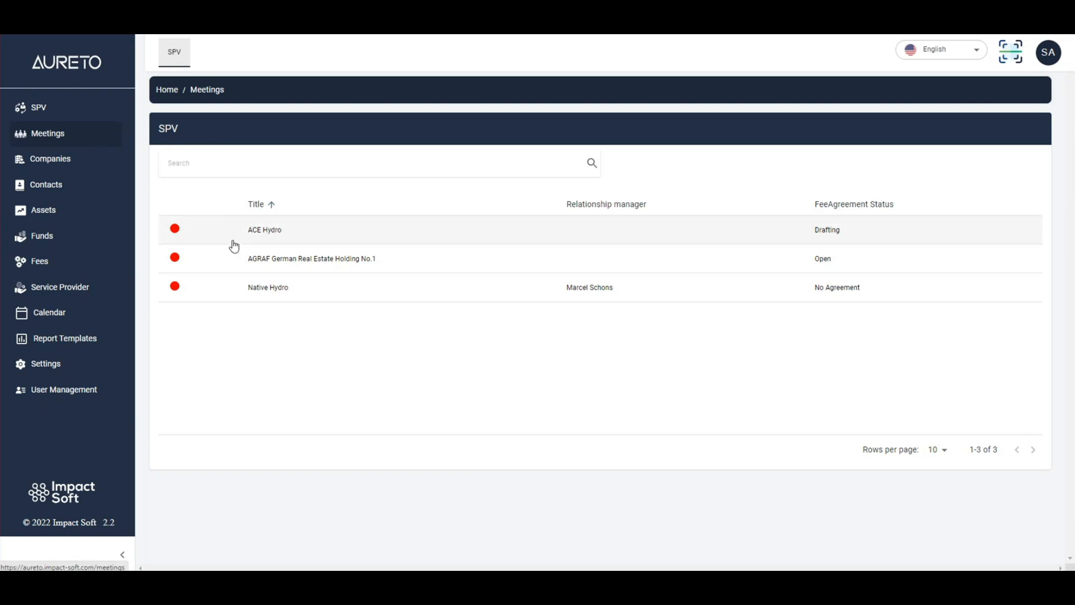
- Open the meetings page of the Native Hydro SPV and read the fee agreement notice
left_click(290, 290)
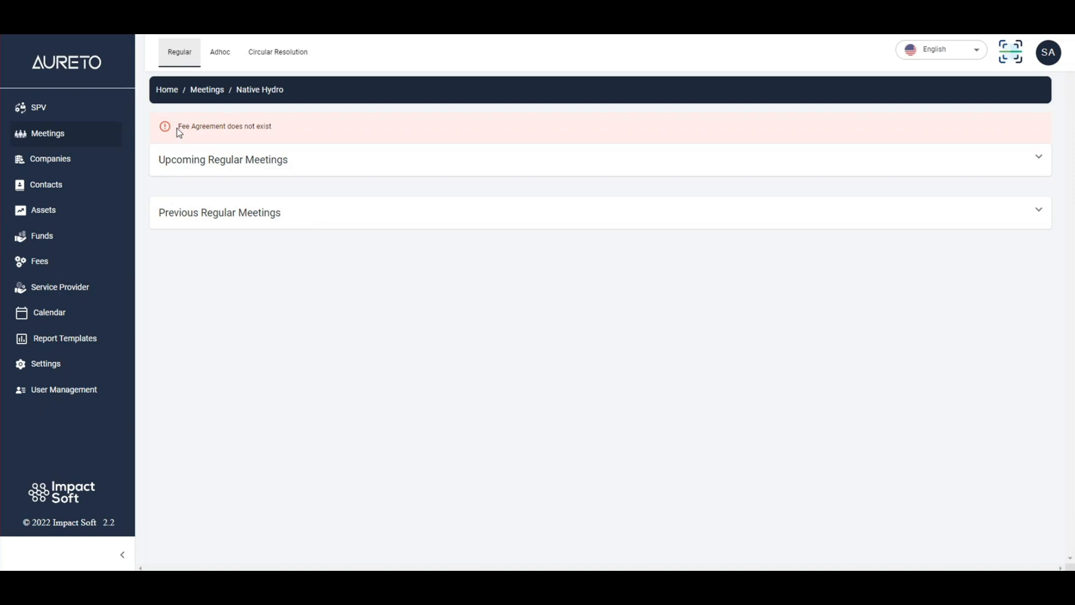
left_click_drag(177, 129, 283, 130)
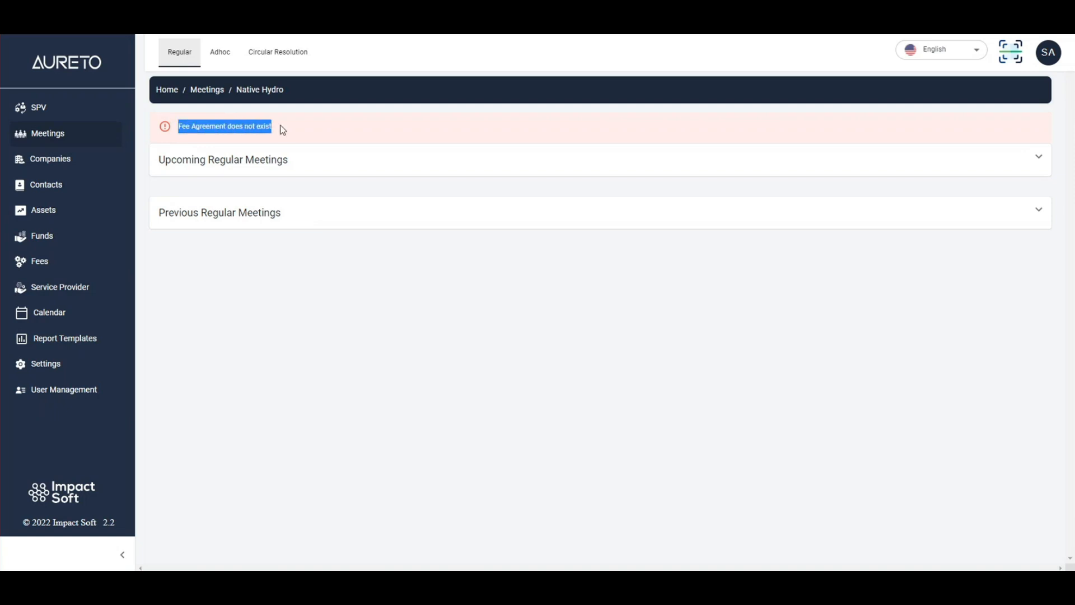
left_click(224, 130)
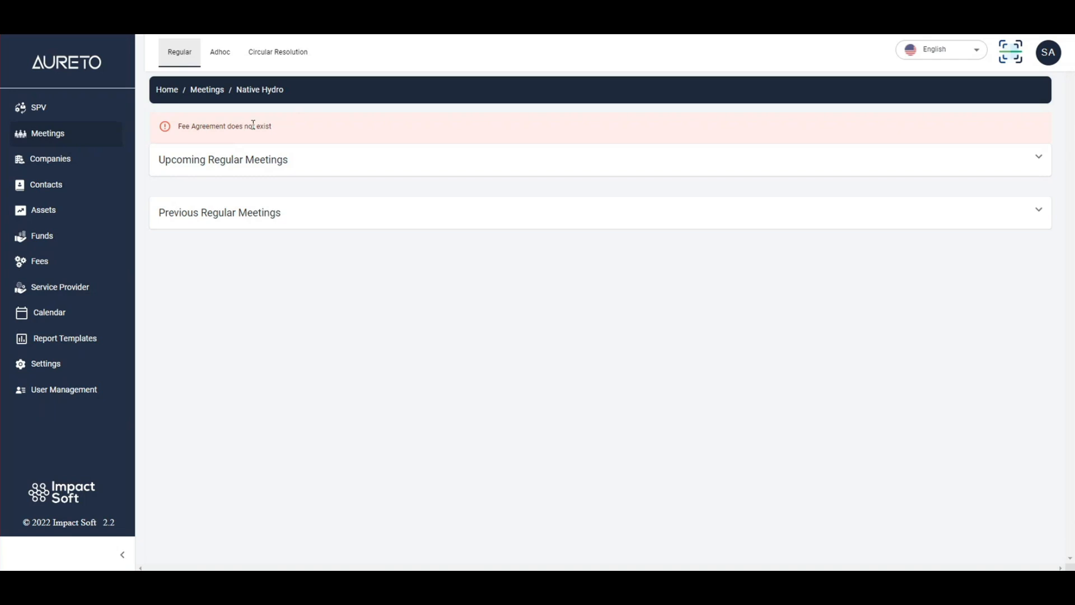
left_click_drag(281, 131, 179, 127)
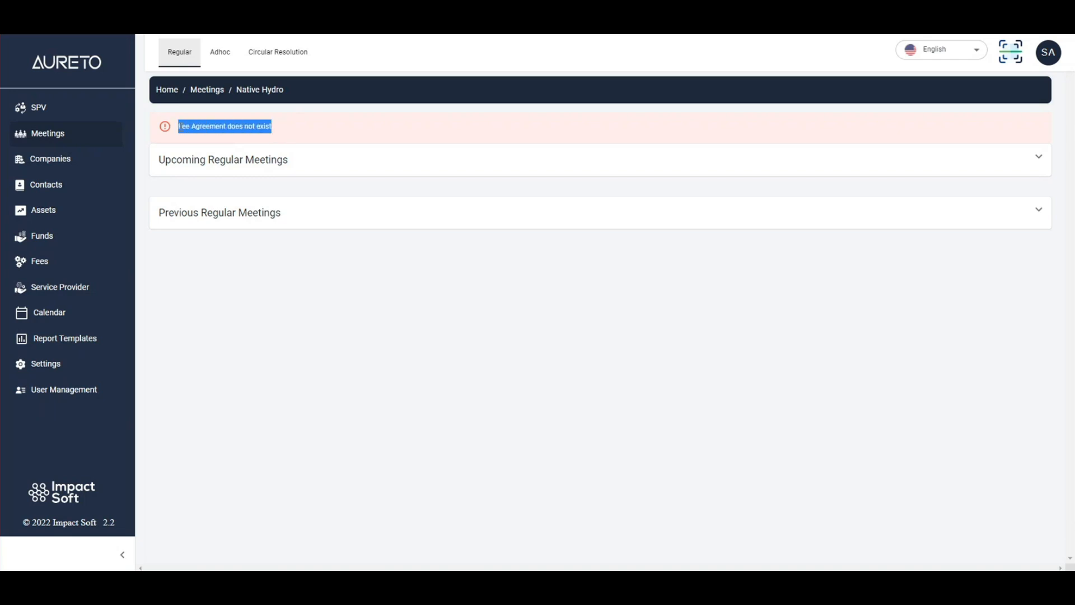
left_click(200, 109)
- Set the status of Native Hydro's fee agreement to Open and save the update
left_click(39, 110)
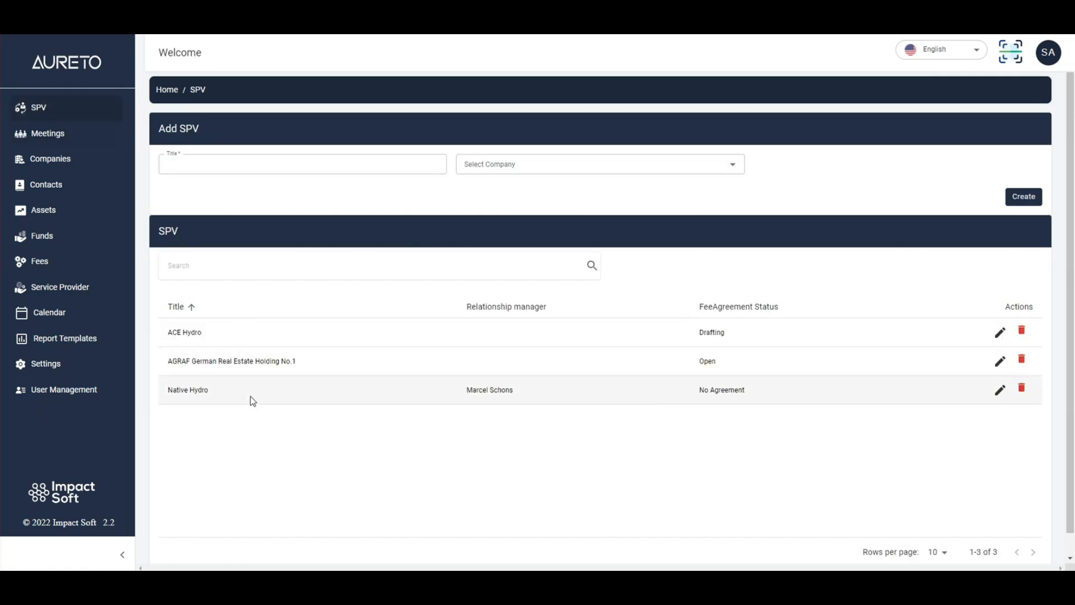
left_click(250, 396)
left_click(386, 56)
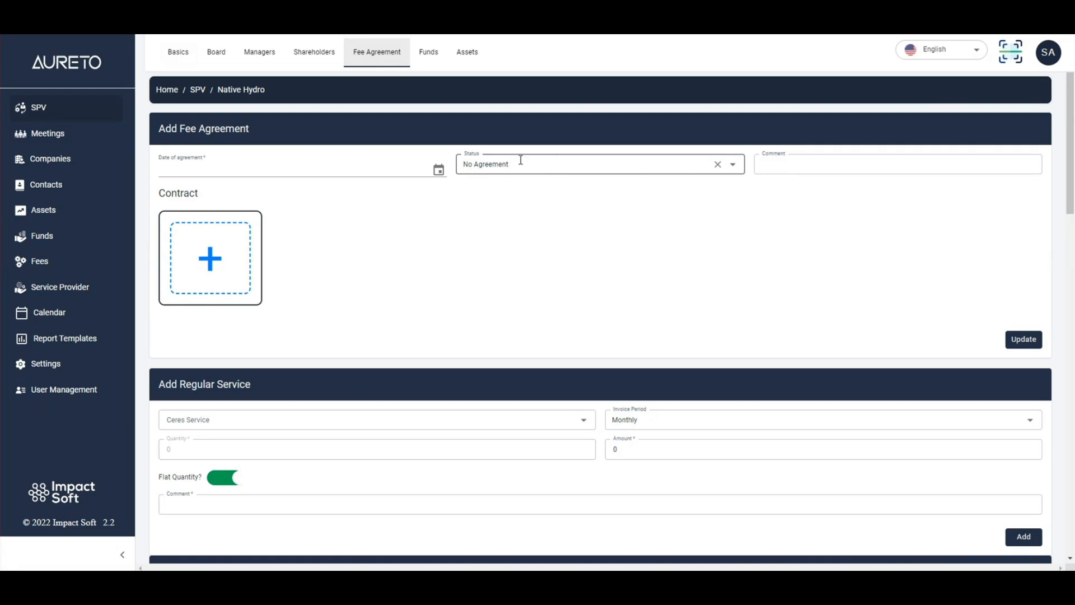
left_click(582, 164)
left_click(498, 216)
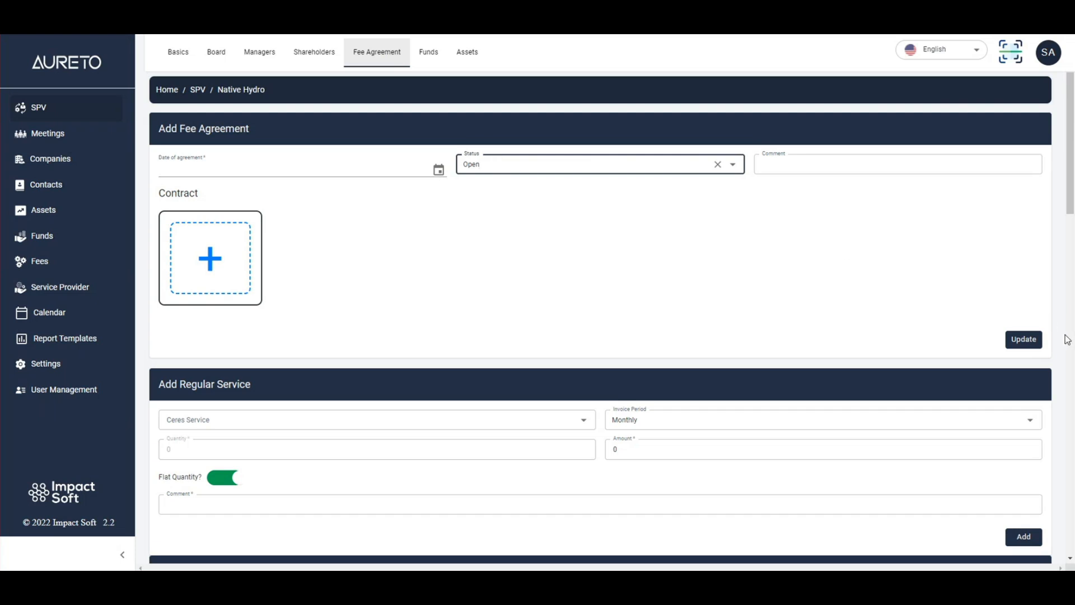
left_click(1014, 341)
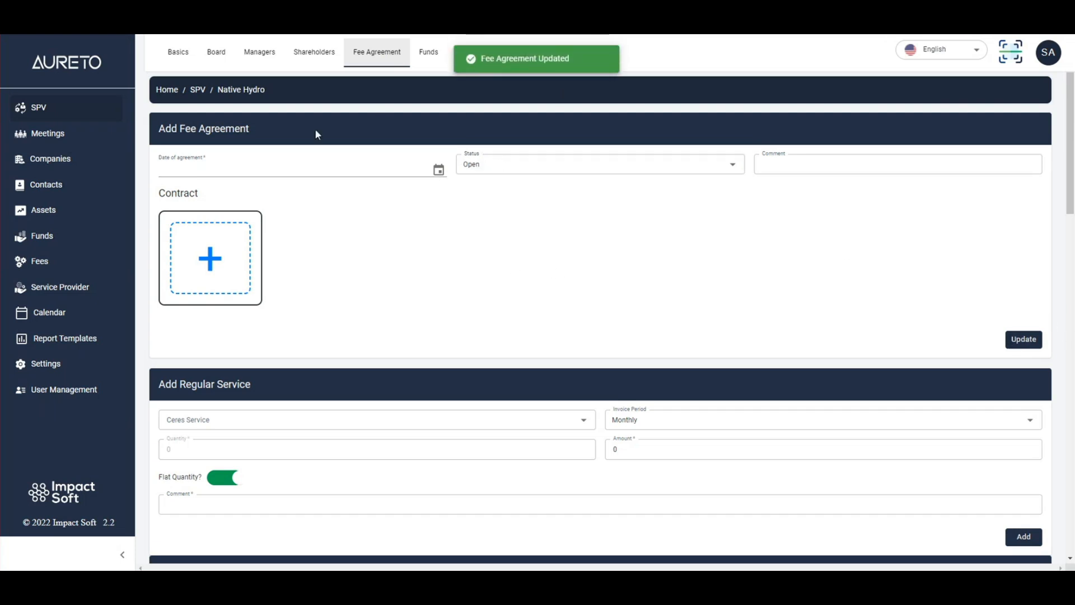
- Open Native Hydro's meetings page, then collapse and re-expand the Generate Regular Meetings section
left_click(78, 134)
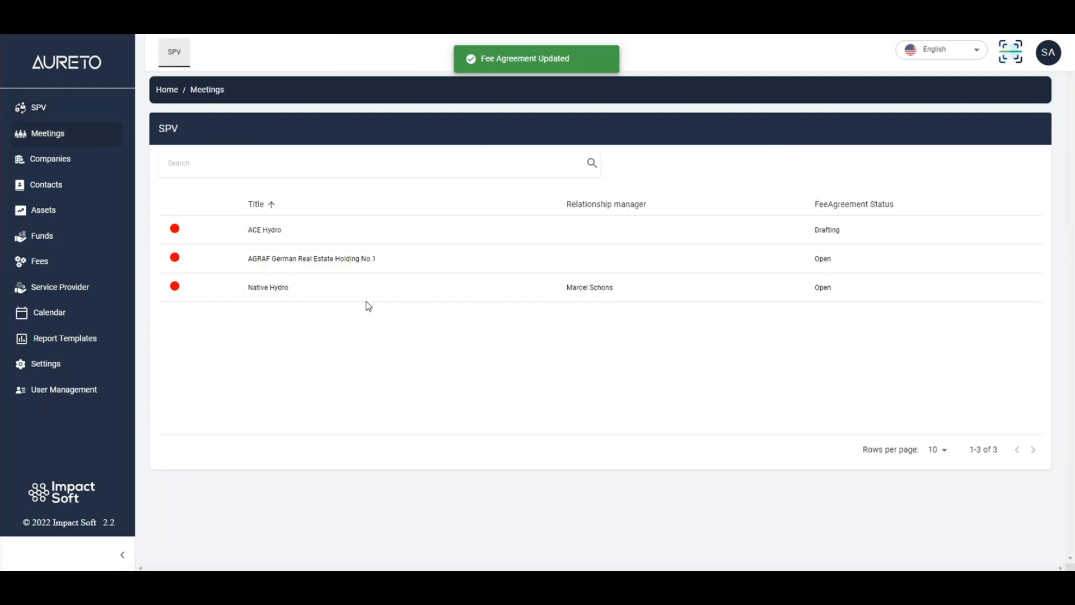
left_click(288, 290)
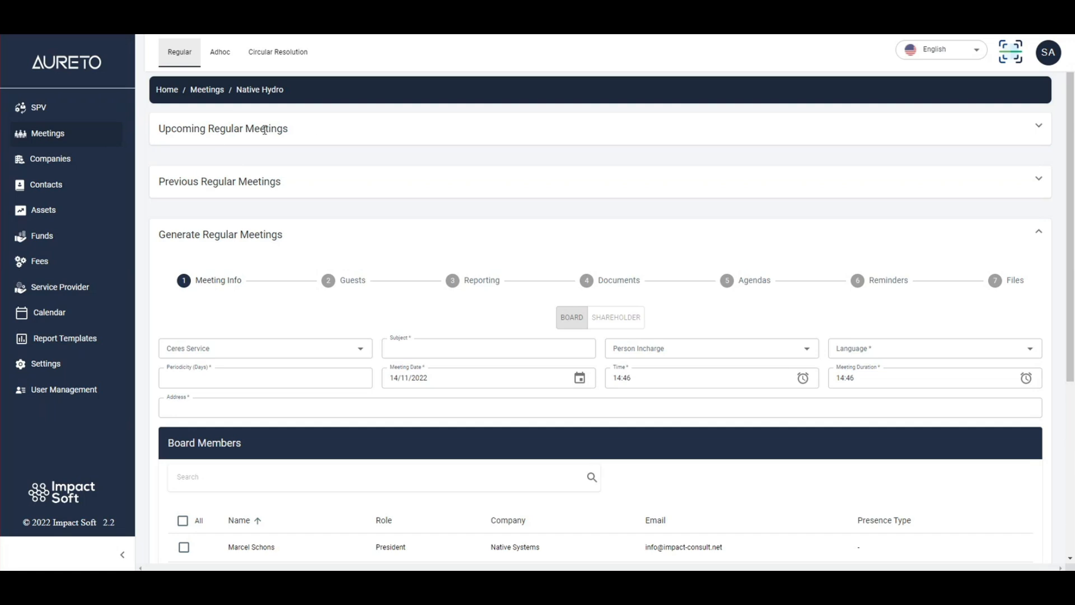
left_click(265, 232)
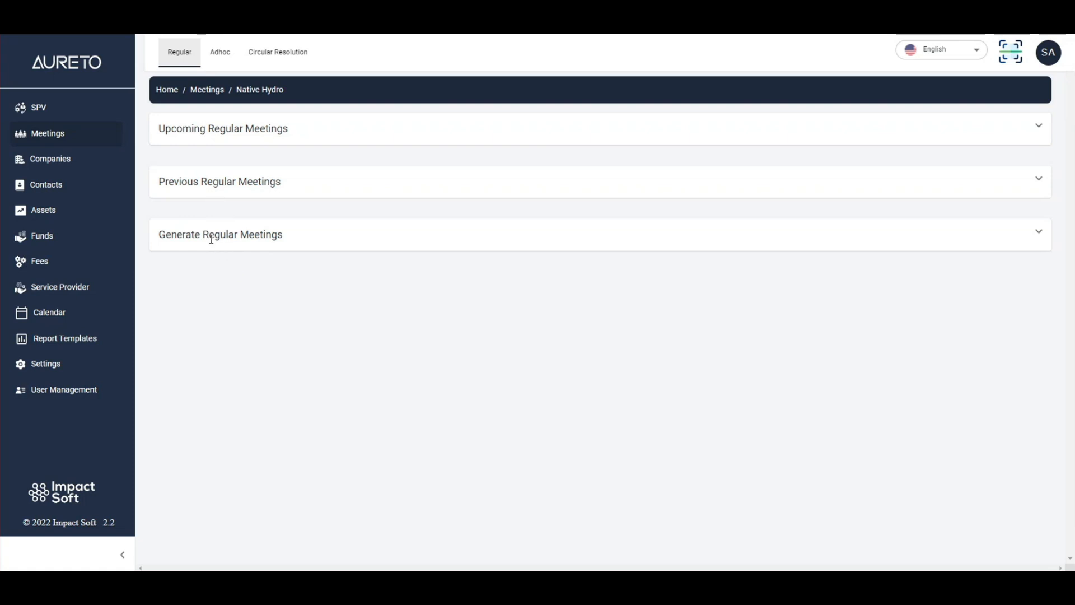
left_click(277, 233)
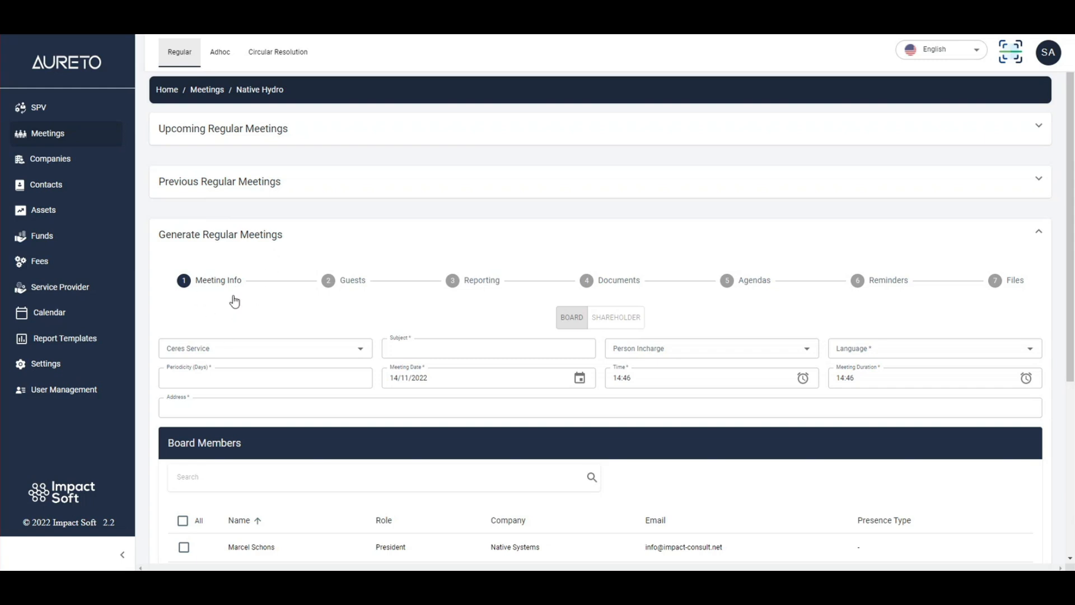
- Check which Ceres services are offered in Native Hydro's regular meeting form
scroll(232, 300, "down", 3)
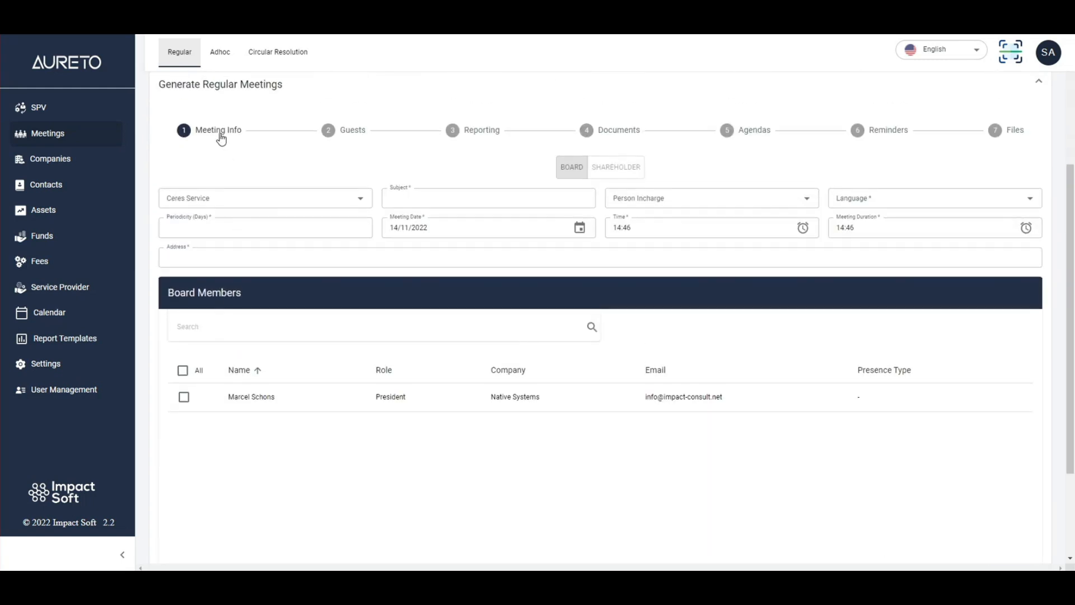
left_click(221, 198)
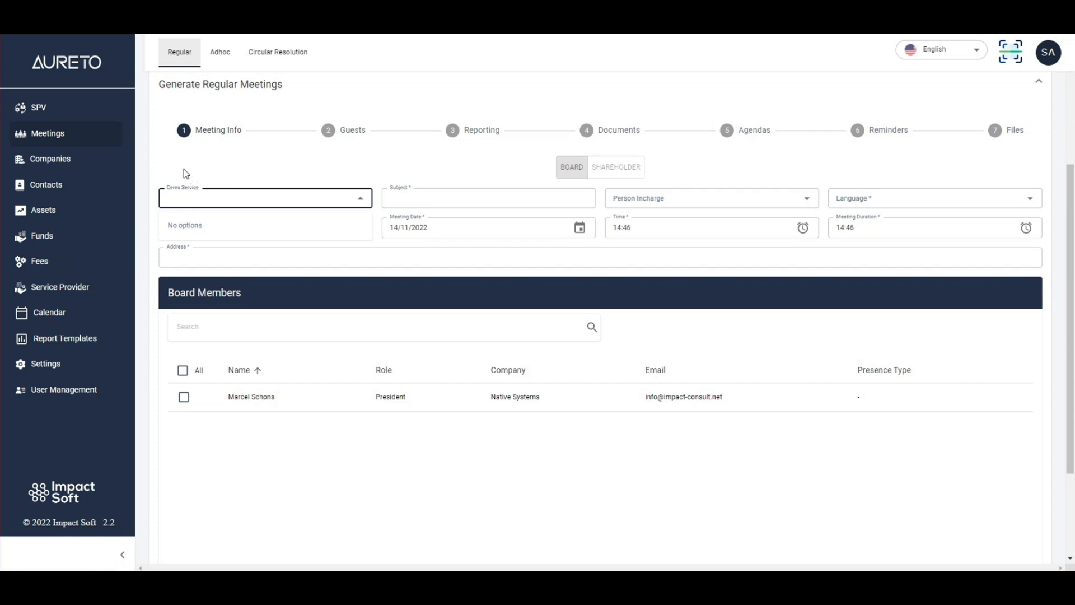
scroll(184, 169, "up", 3)
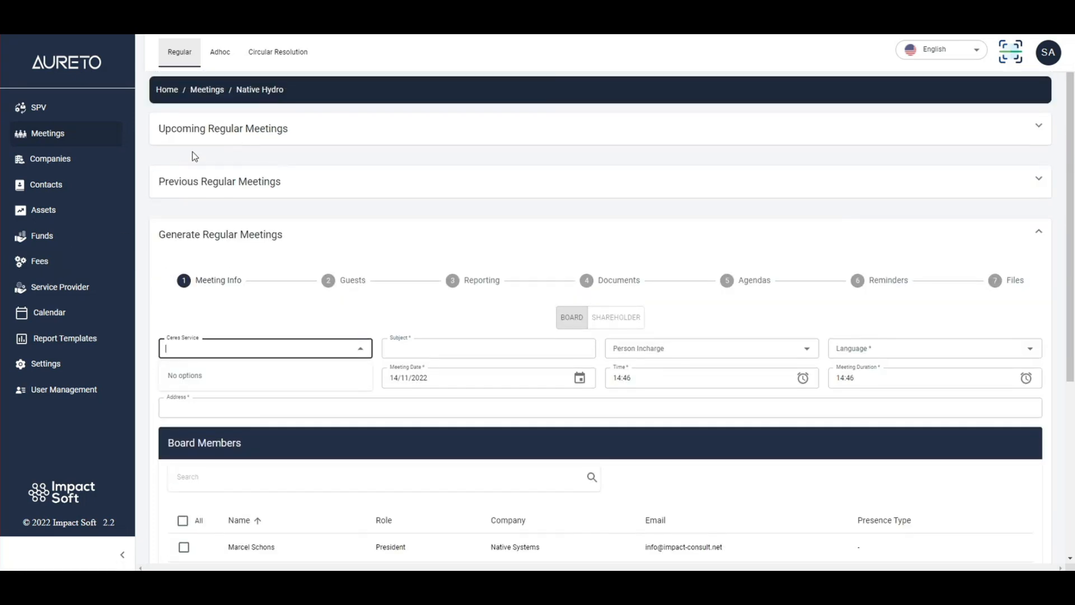
left_click_drag(286, 89, 239, 91)
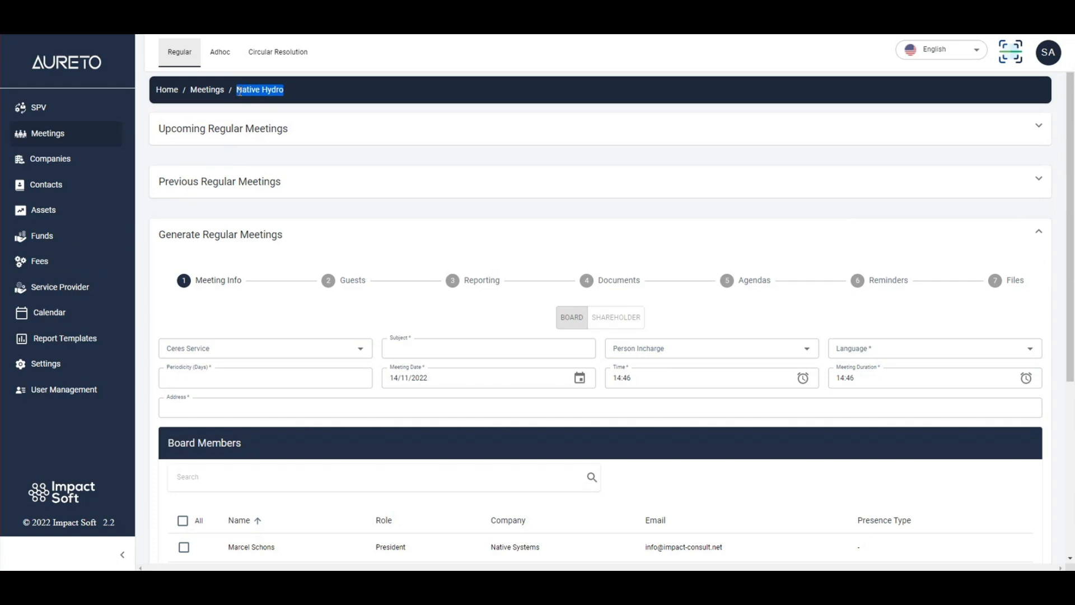
left_click(247, 232)
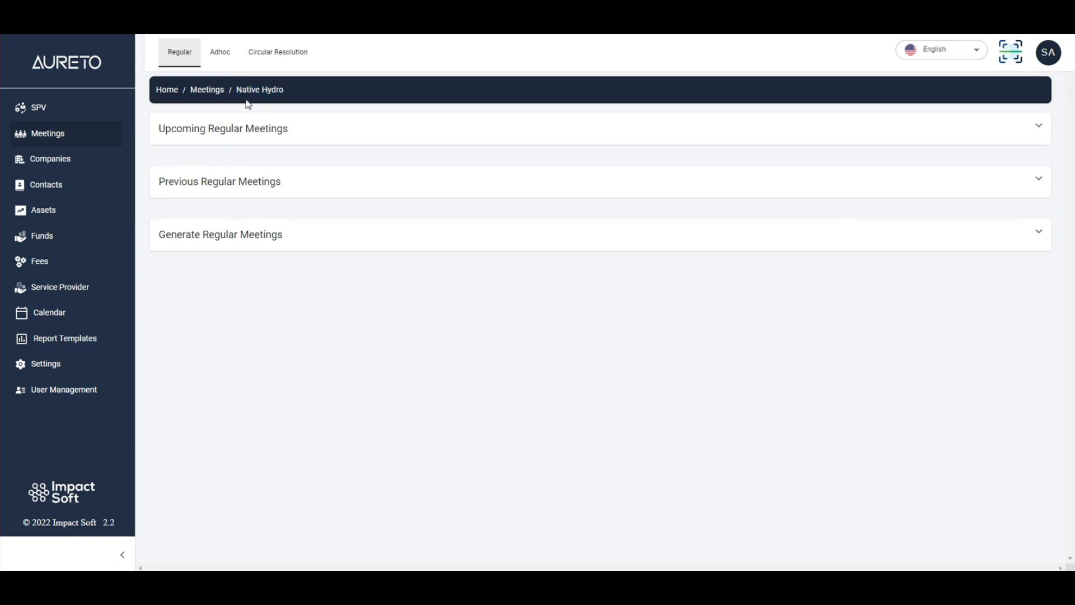
left_click(211, 235)
left_click(201, 350)
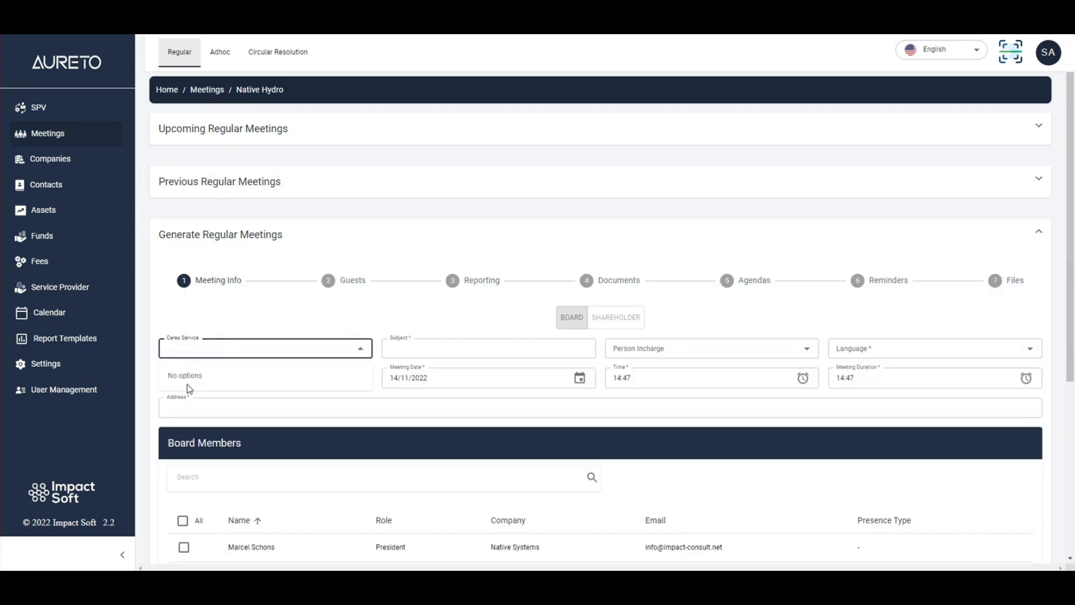
- In Native Hydro's fee agreement, choose Premium Service with a Yearly invoice period for a new regular service
left_click(91, 107)
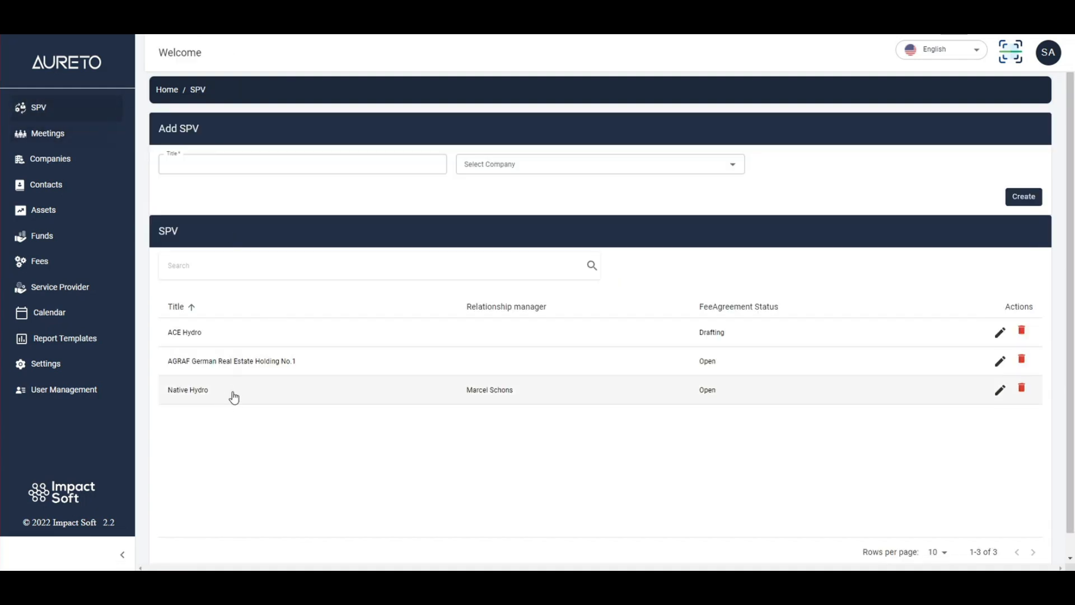
left_click(234, 396)
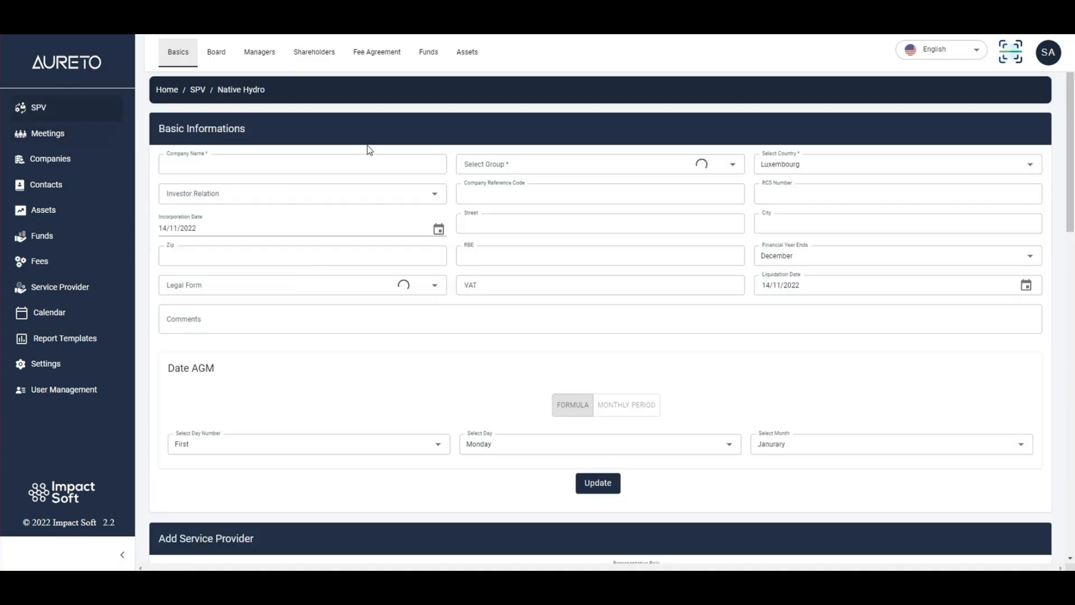
left_click(377, 56)
scroll(334, 264, "down", 3)
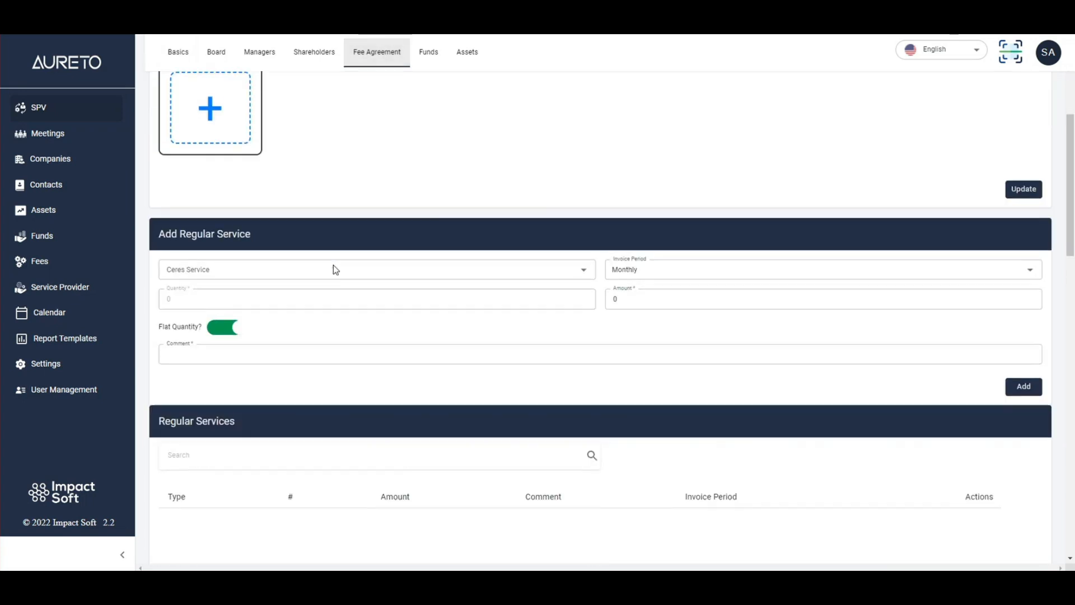
left_click(214, 271)
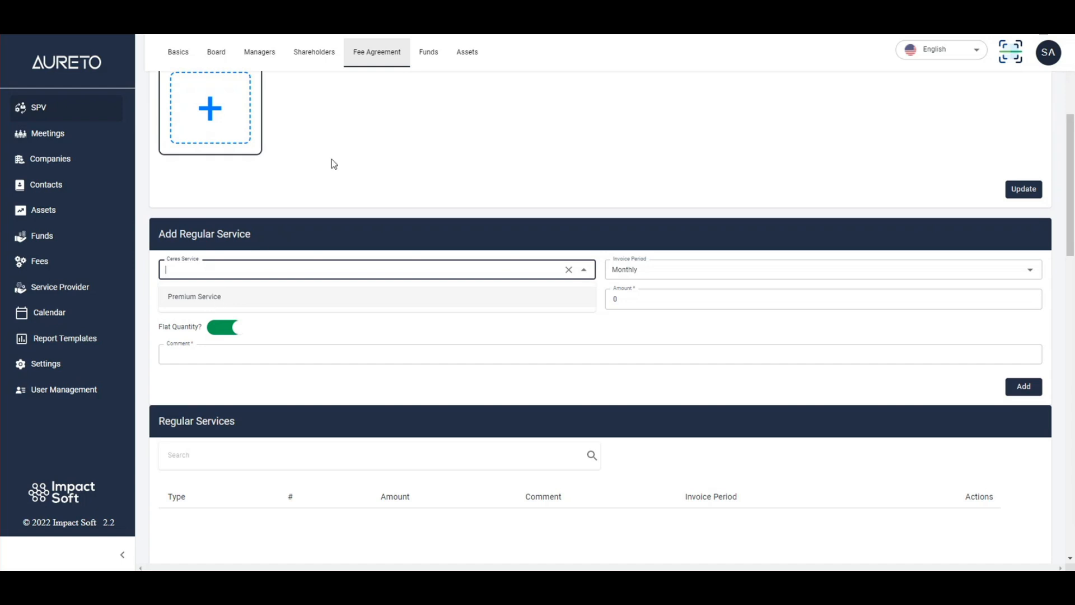
left_click(224, 298)
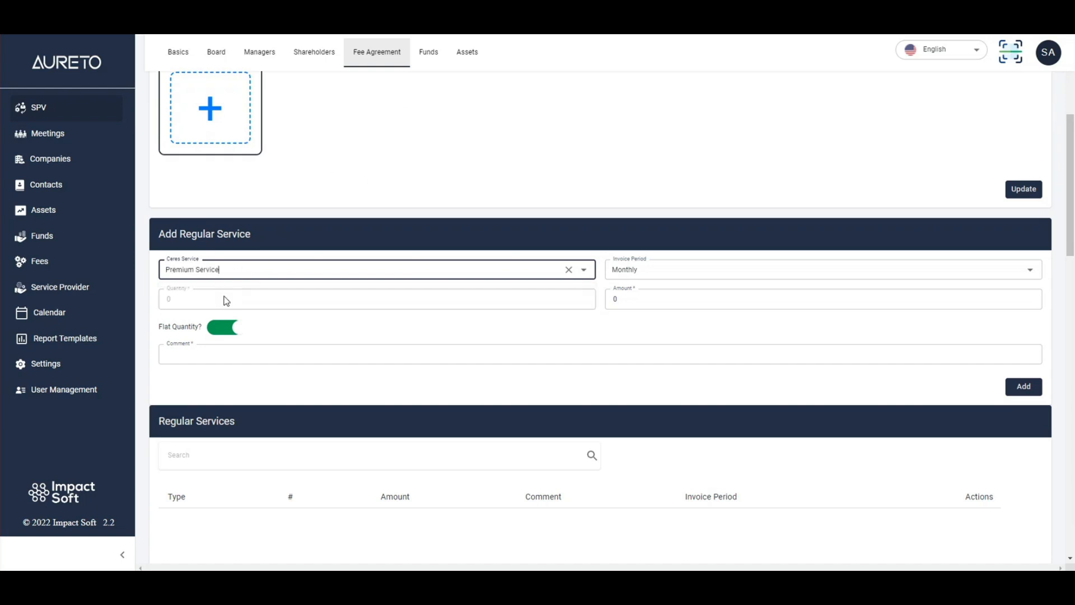
left_click(664, 269)
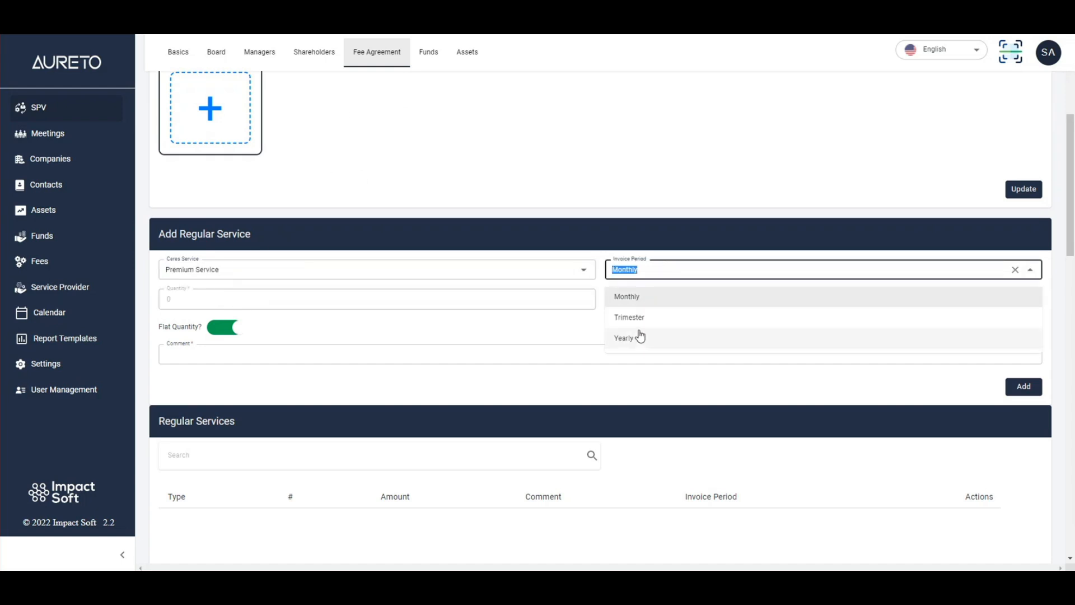
left_click(633, 336)
- Set the regular service's amount to 500 and its comment to "asd", and add it to the fee agreement
left_click(648, 299)
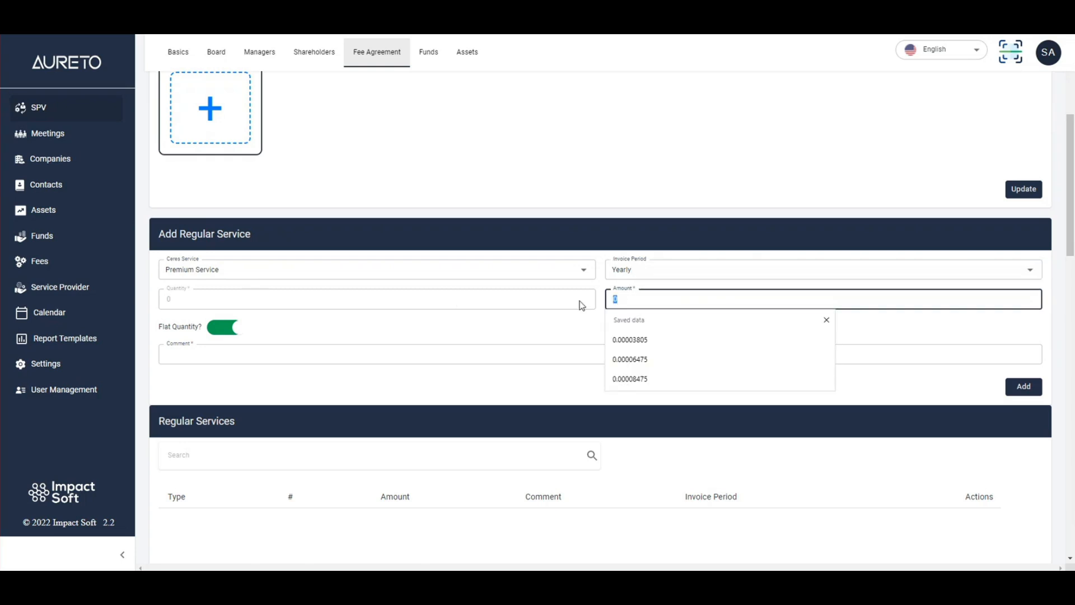
type("500")
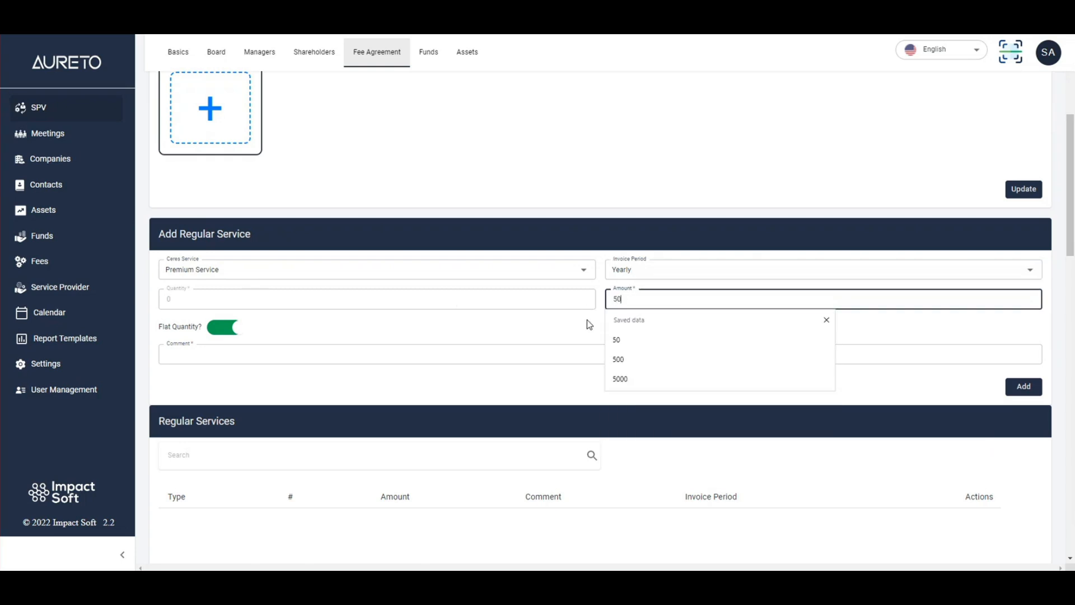
left_click(322, 335)
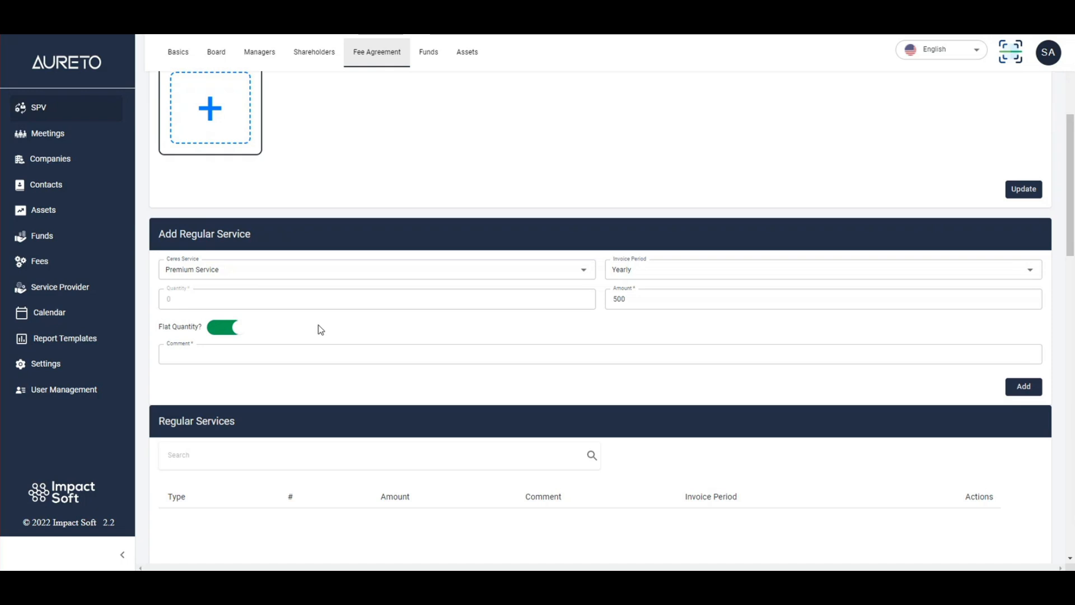
left_click(242, 356)
left_click(226, 393)
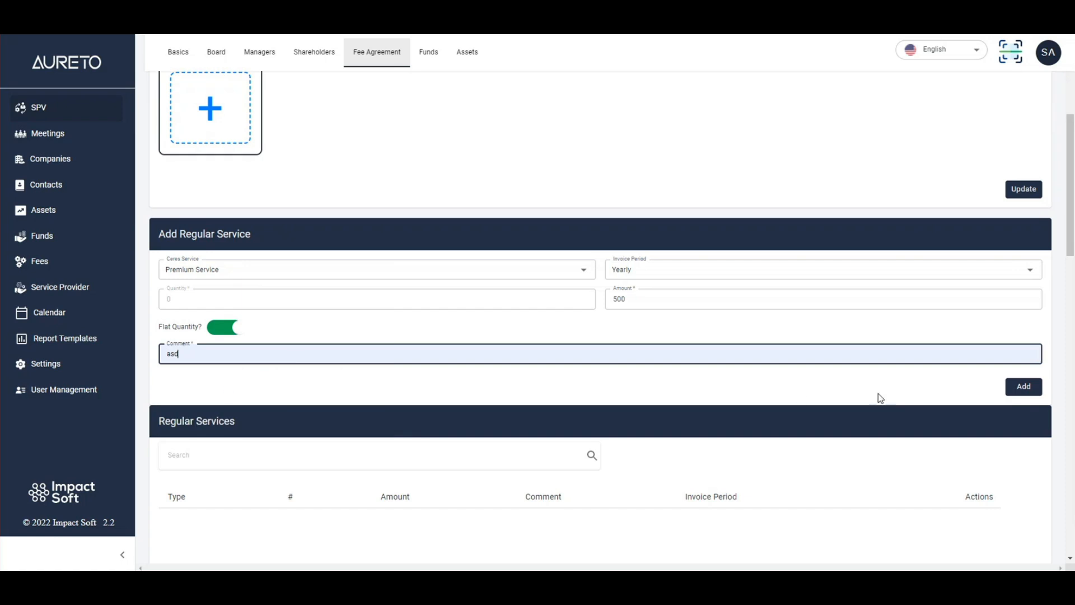
left_click(1024, 392)
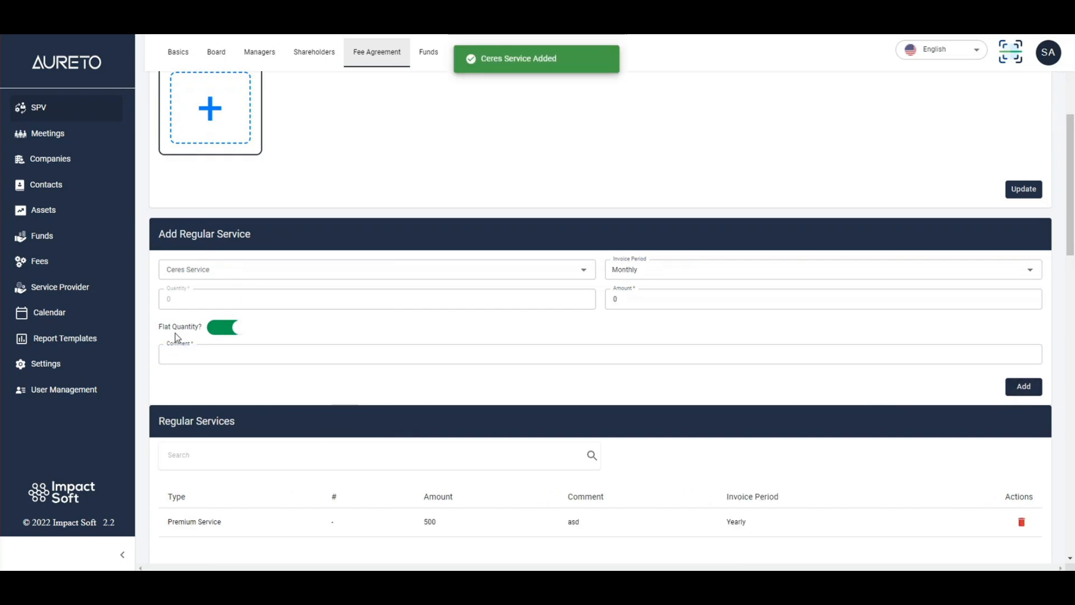
- Return to Native Hydro's regular meeting form and check the Ceres services it offers
left_click(62, 136)
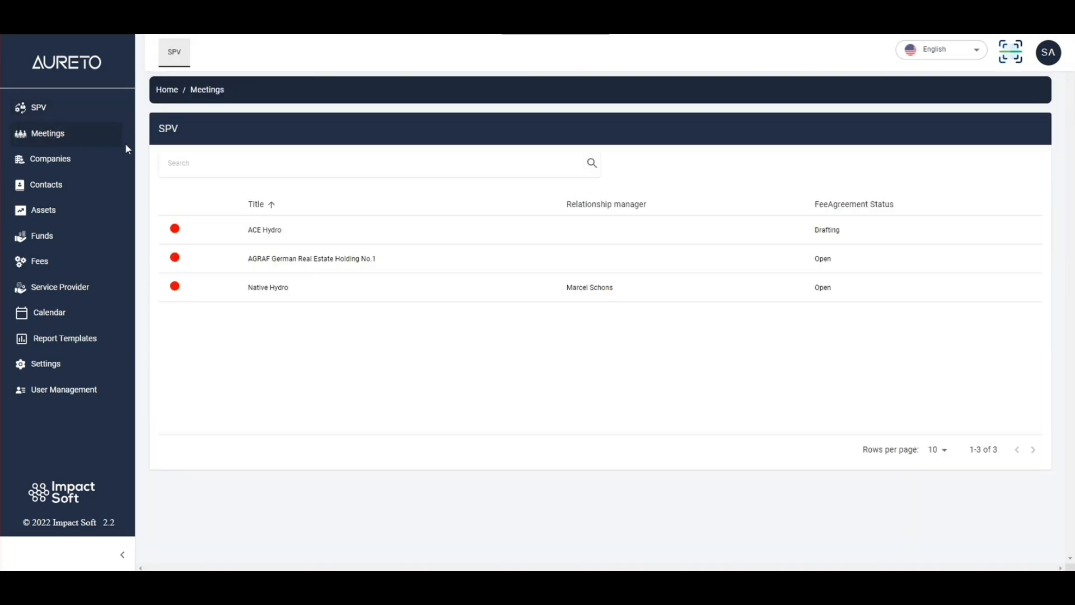
left_click(348, 295)
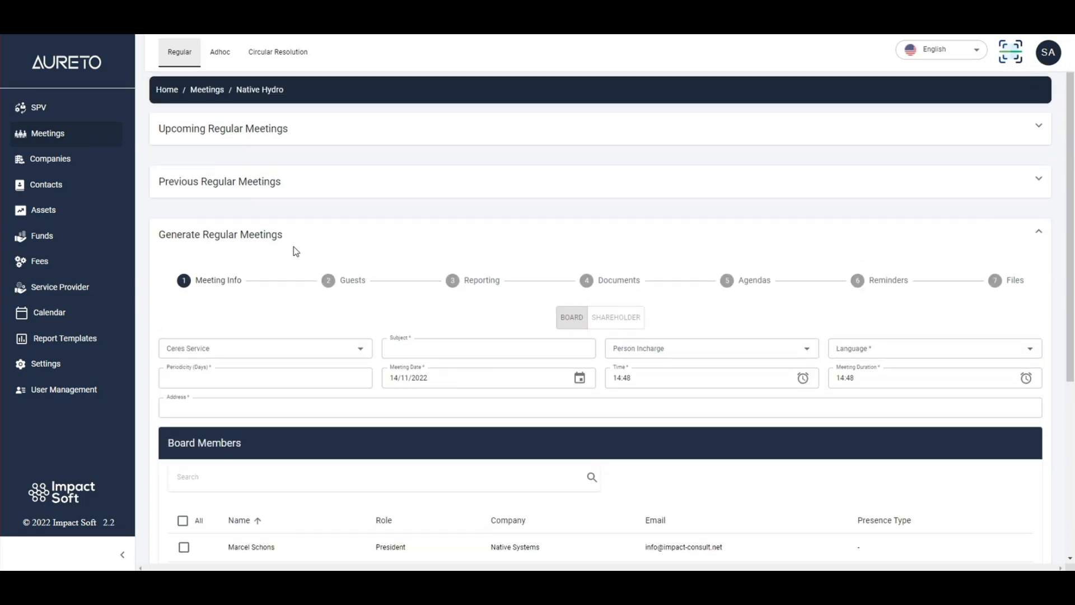
left_click(230, 350)
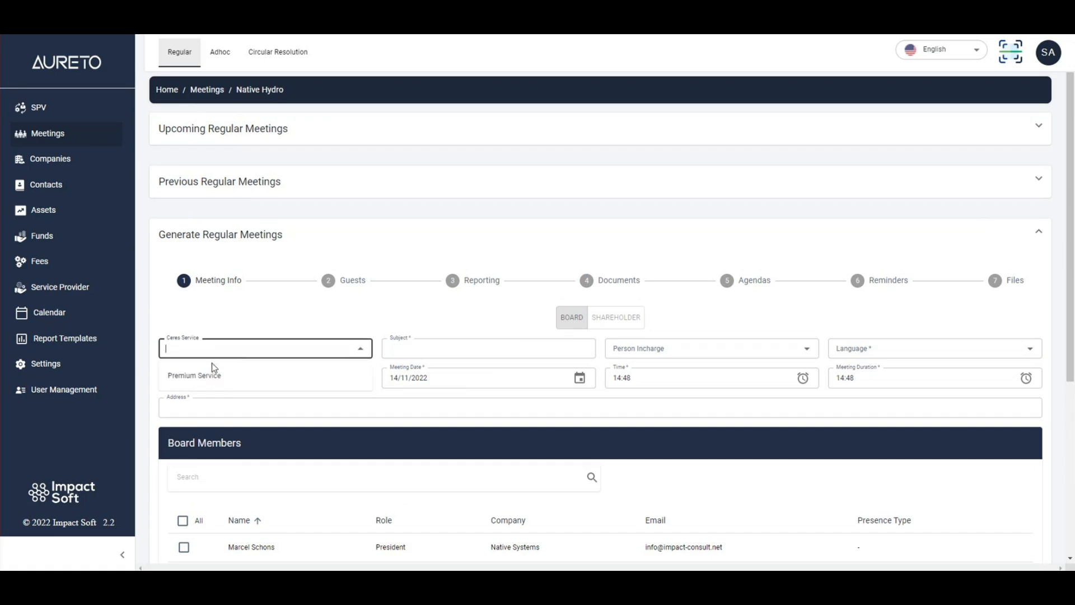
left_click(205, 332)
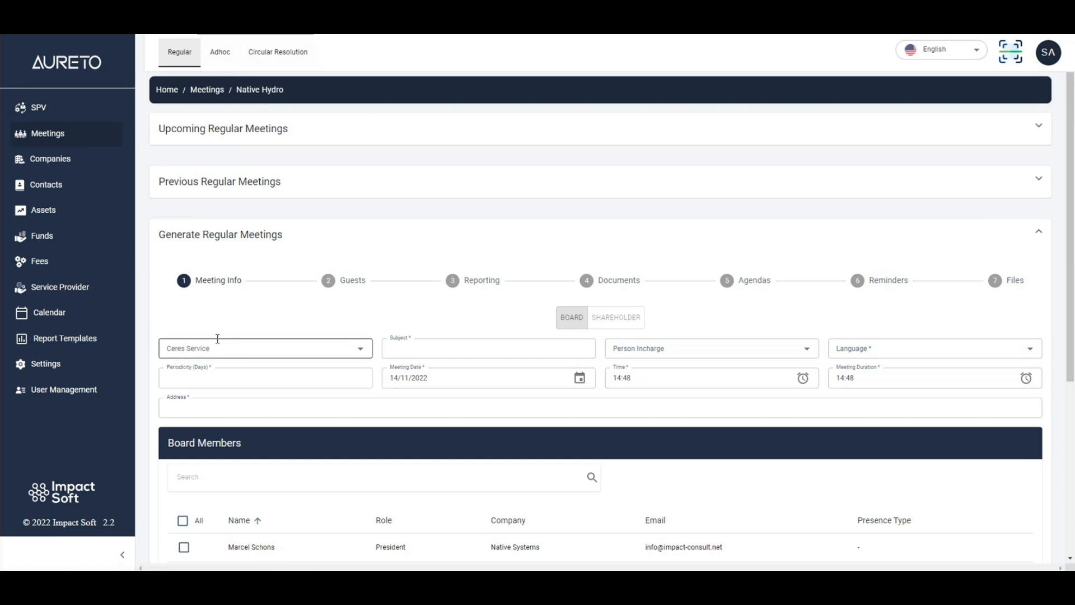
scroll(226, 335, "down", 1)
scroll(227, 335, "down", 1)
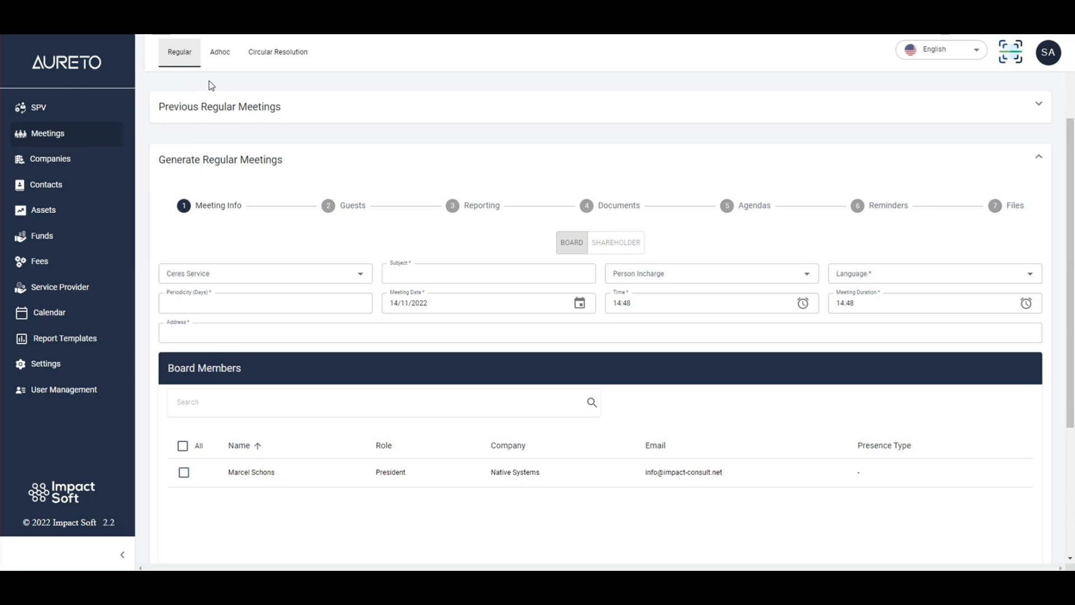
- Set the regular meeting's Ceres service to Premium Service and its subject to "UBO Compliance"
left_click(247, 272)
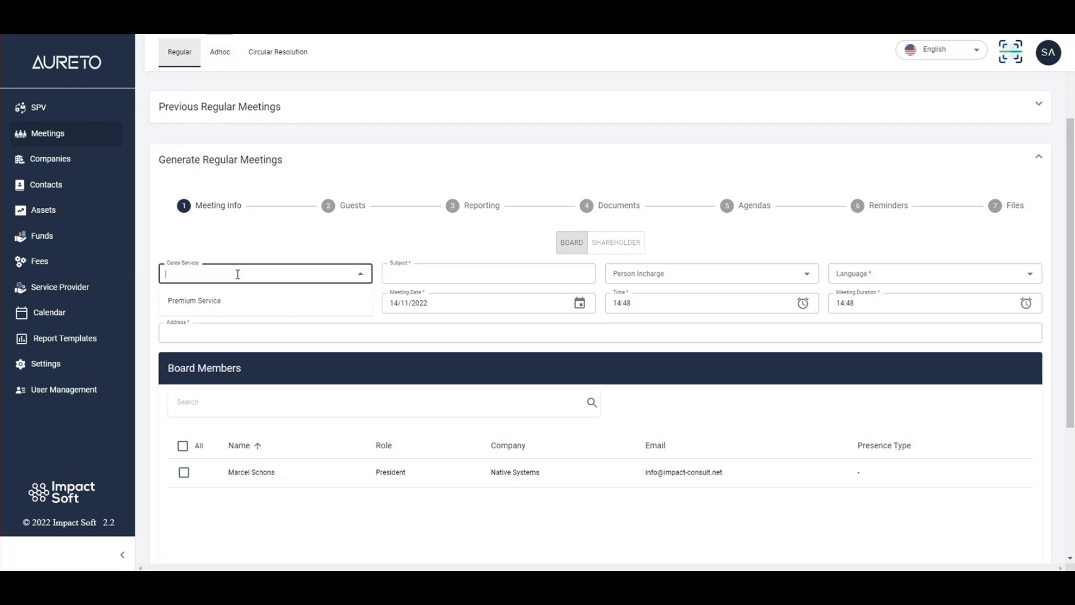
left_click(231, 302)
left_click(464, 269)
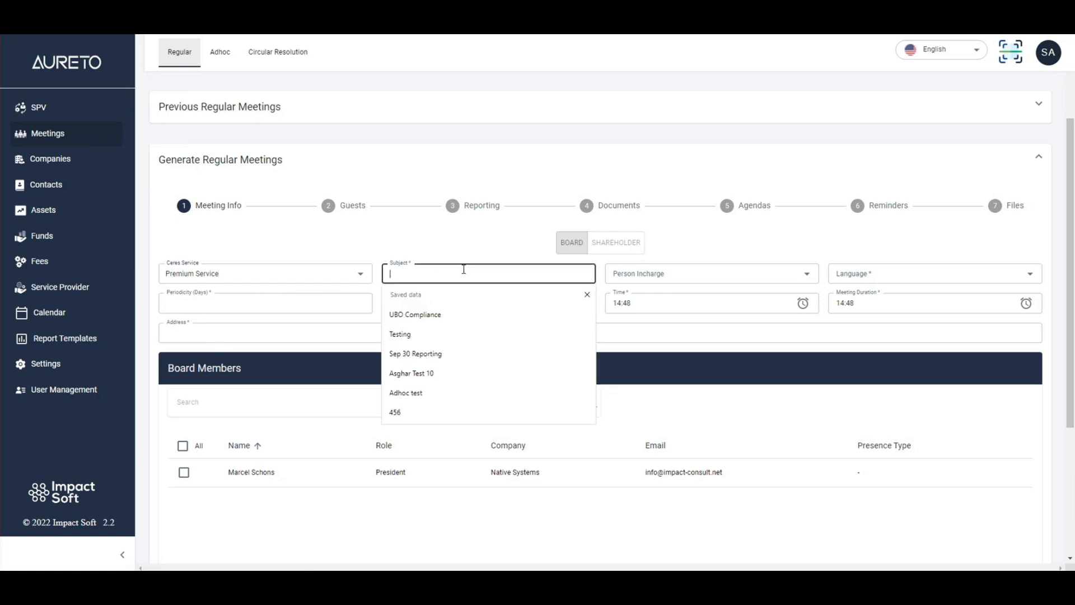
left_click(456, 311)
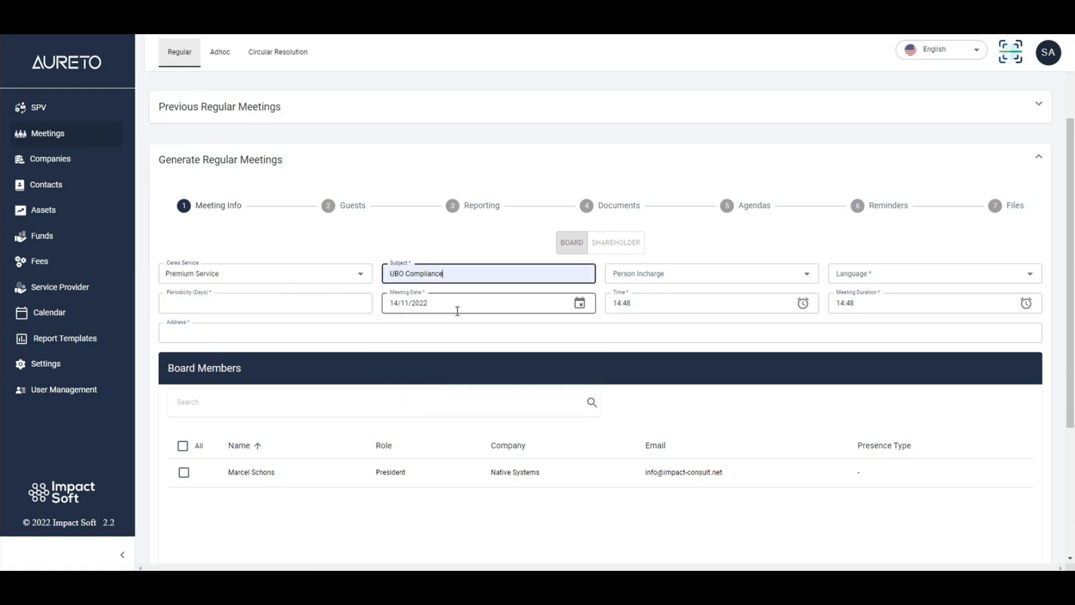
- Choose the last listed person in charge, set the meeting language to English, and enter a periodicity of 30 days
left_click(686, 273)
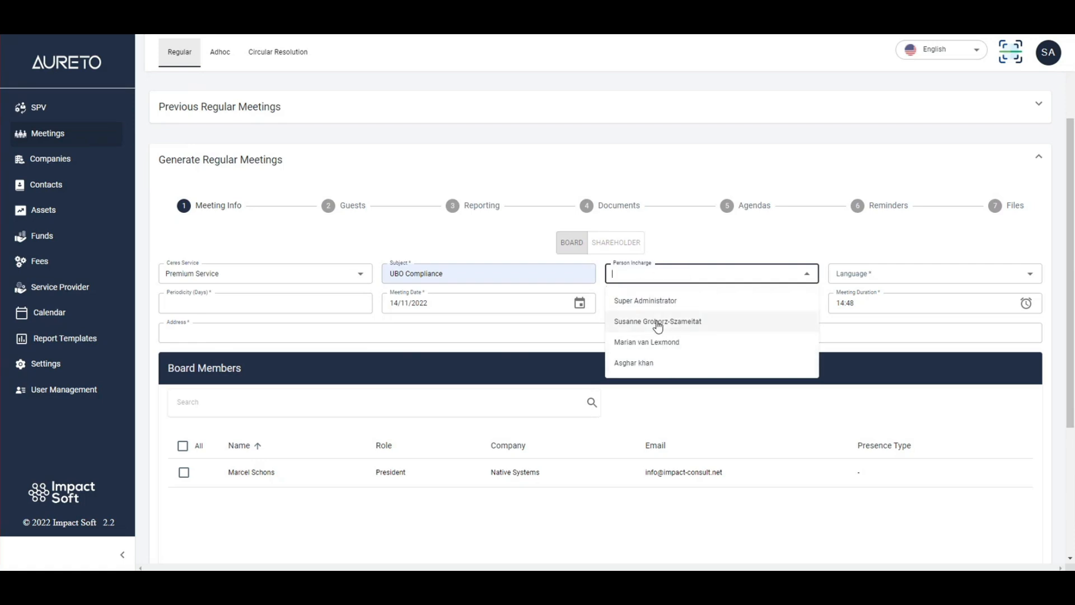
left_click(670, 369)
left_click(898, 273)
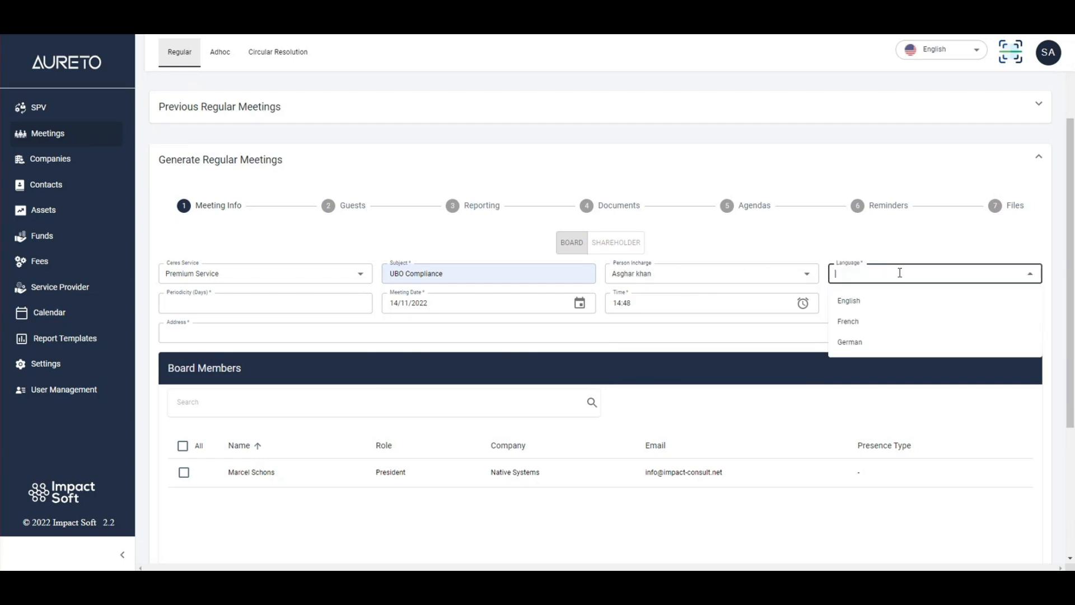
left_click(931, 302)
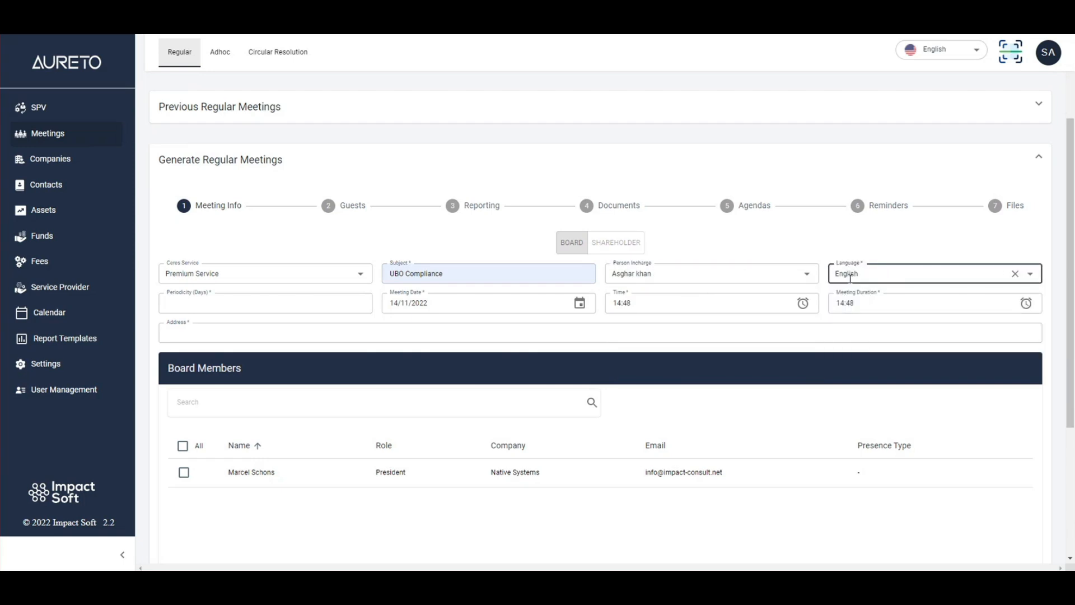
left_click(243, 297)
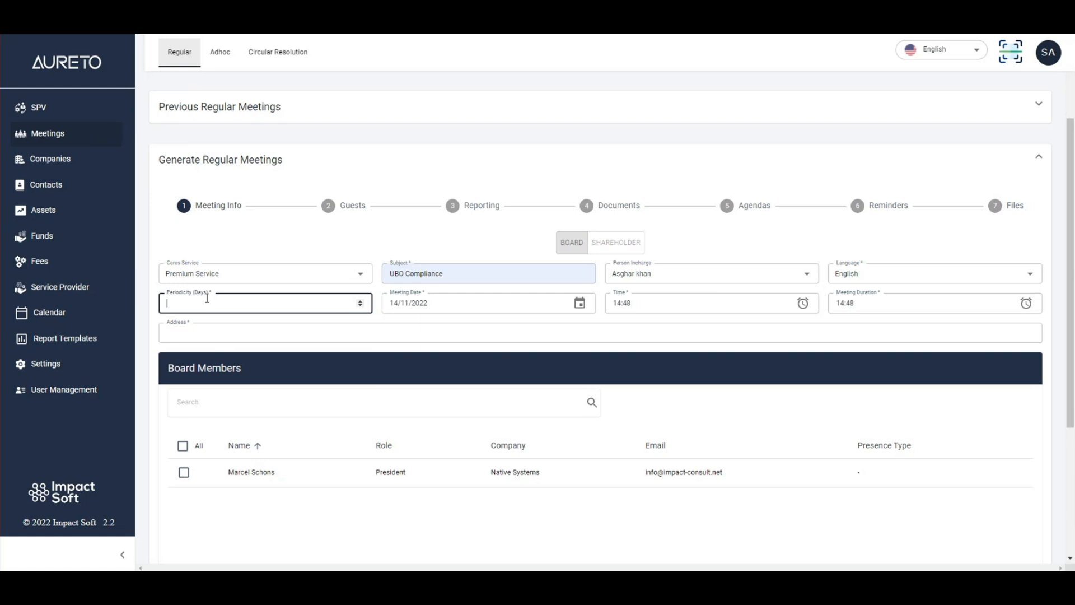
type("30")
- Set the regular meeting's time to 02:00
left_click(480, 303)
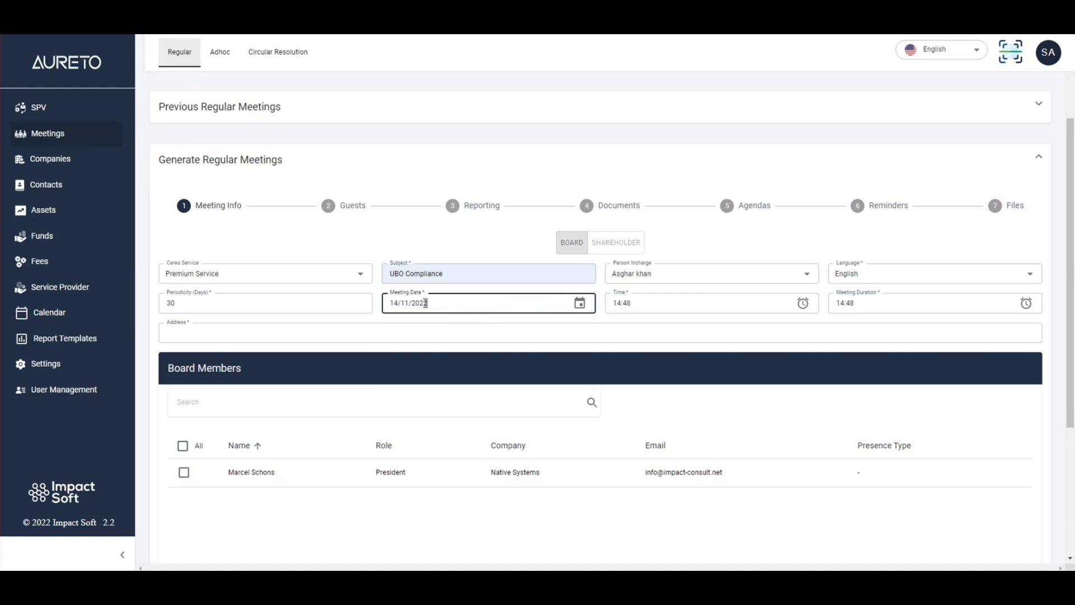
left_click(680, 304)
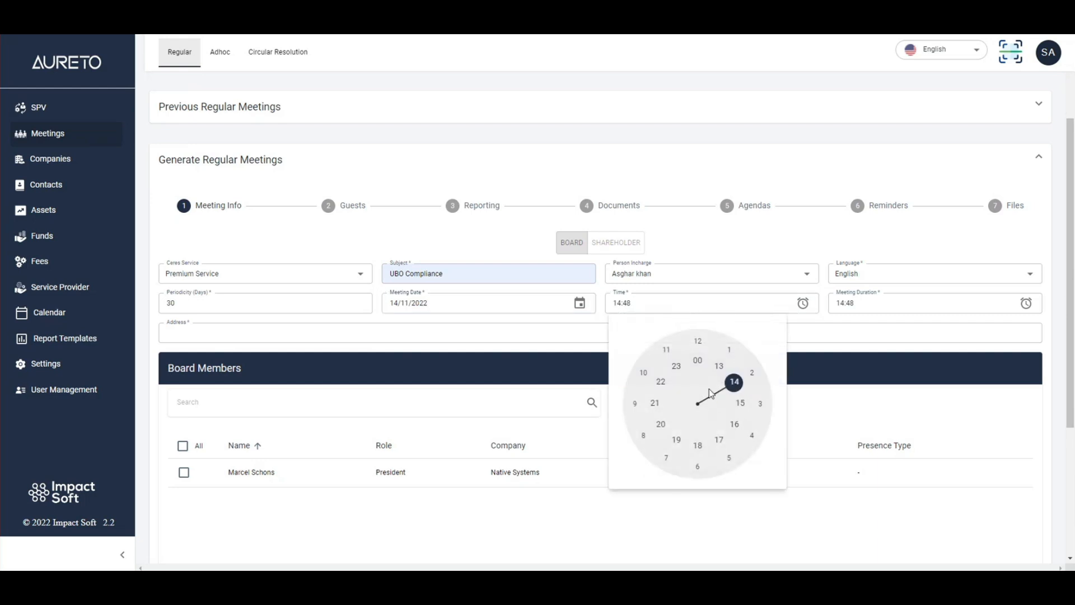
left_click(752, 374)
left_click(705, 347)
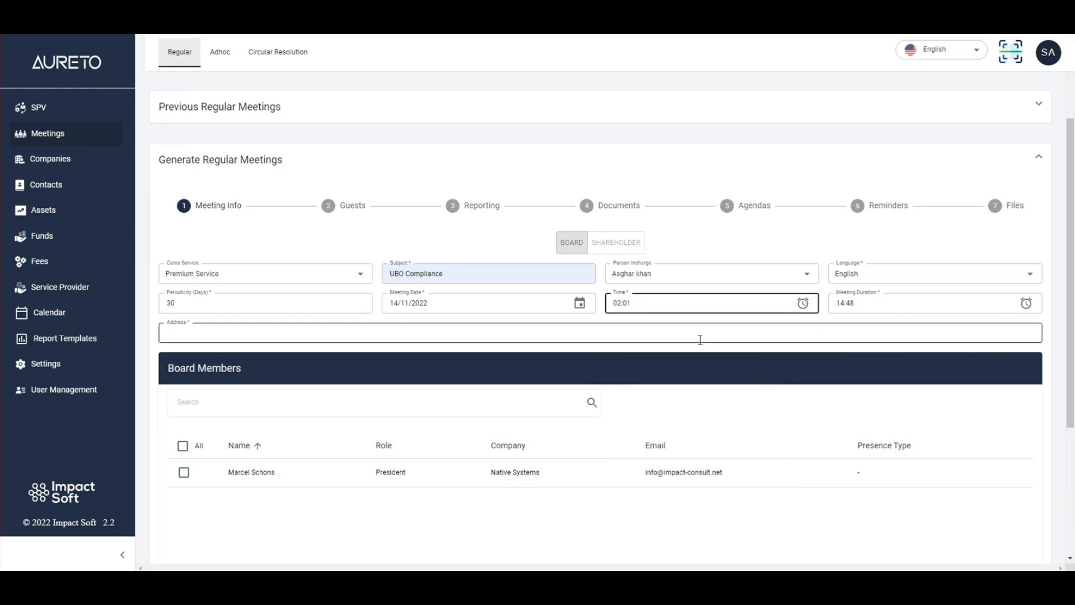
left_click(669, 306)
left_click(752, 374)
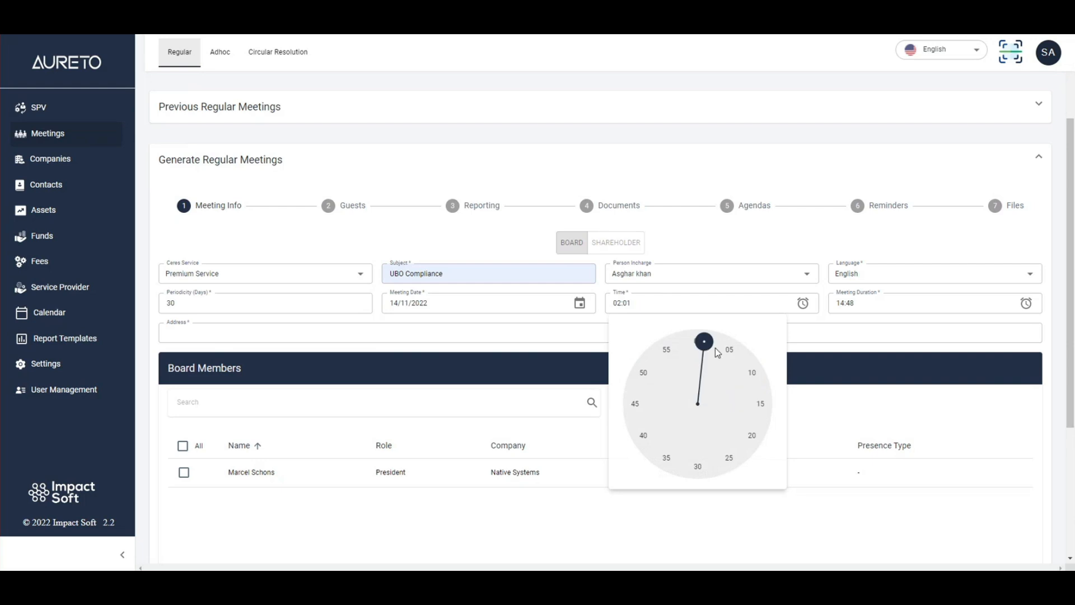
left_click(700, 342)
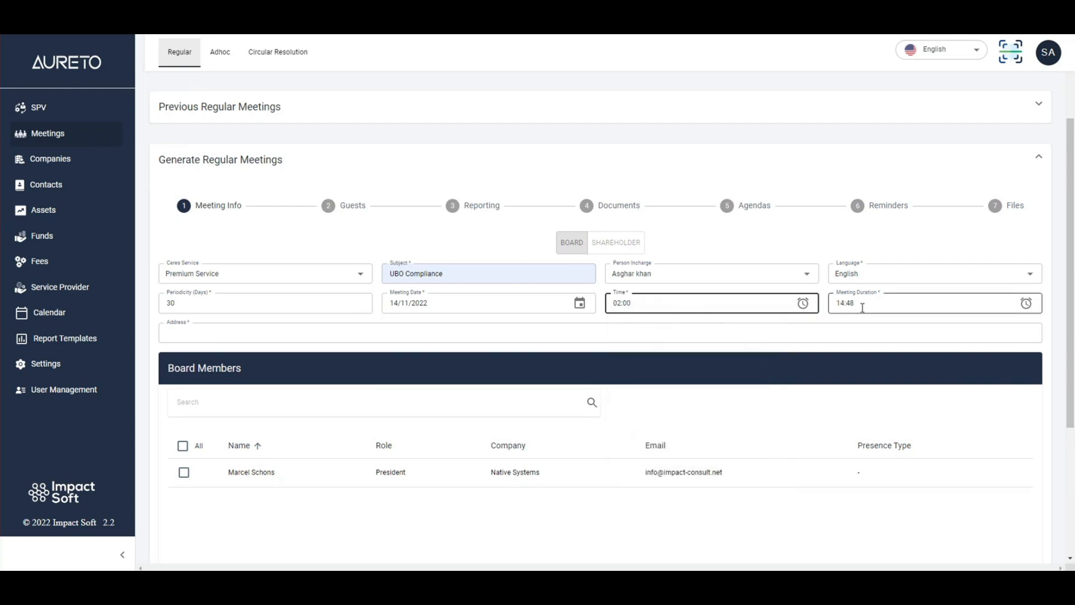
- Set the meeting duration to 01:30
left_click(899, 305)
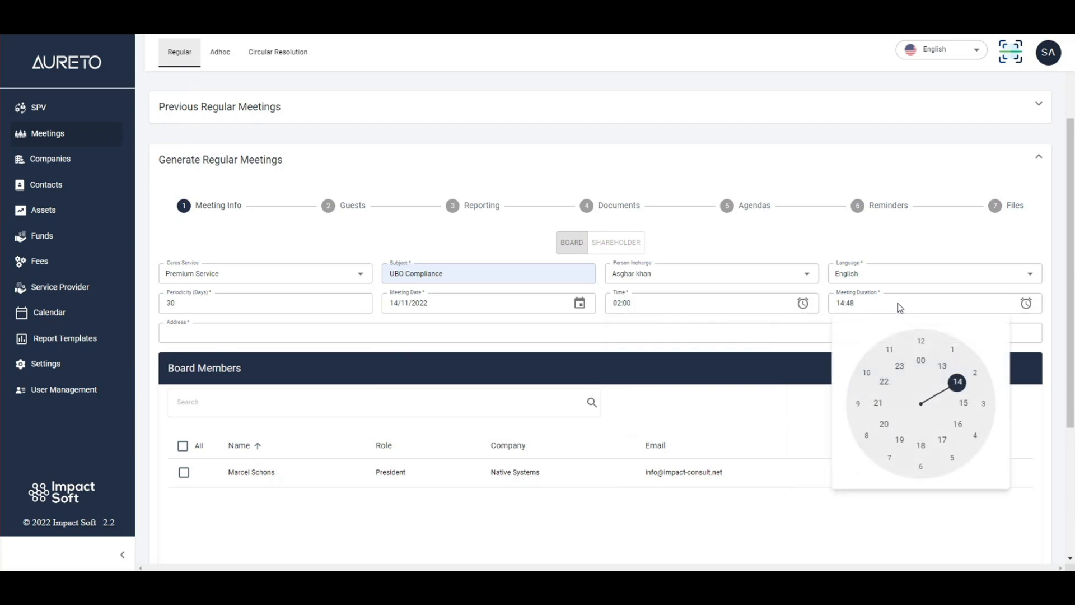
left_click(953, 351)
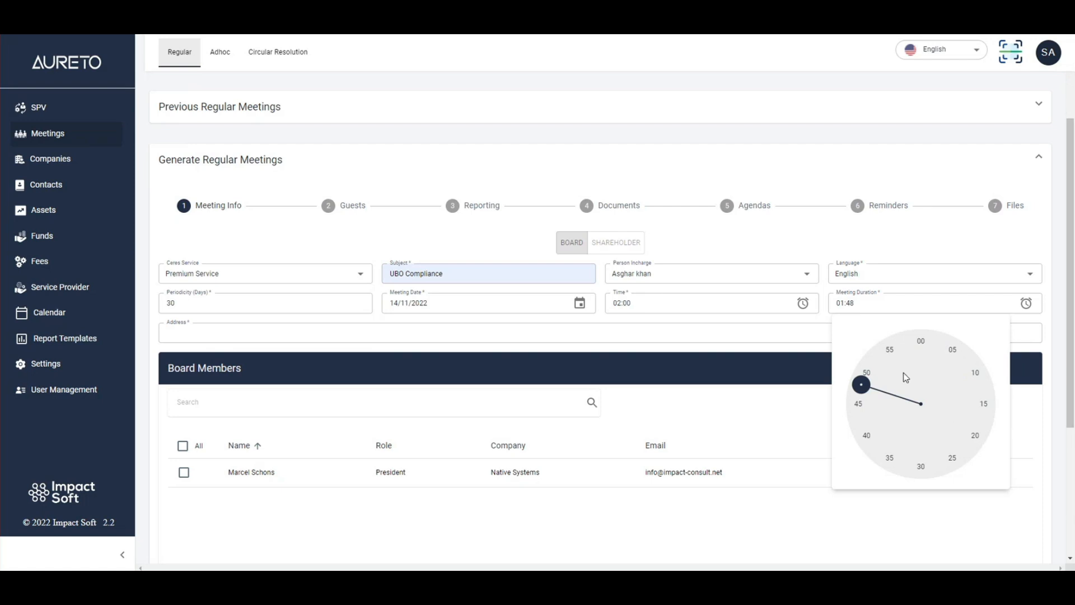
left_click(922, 468)
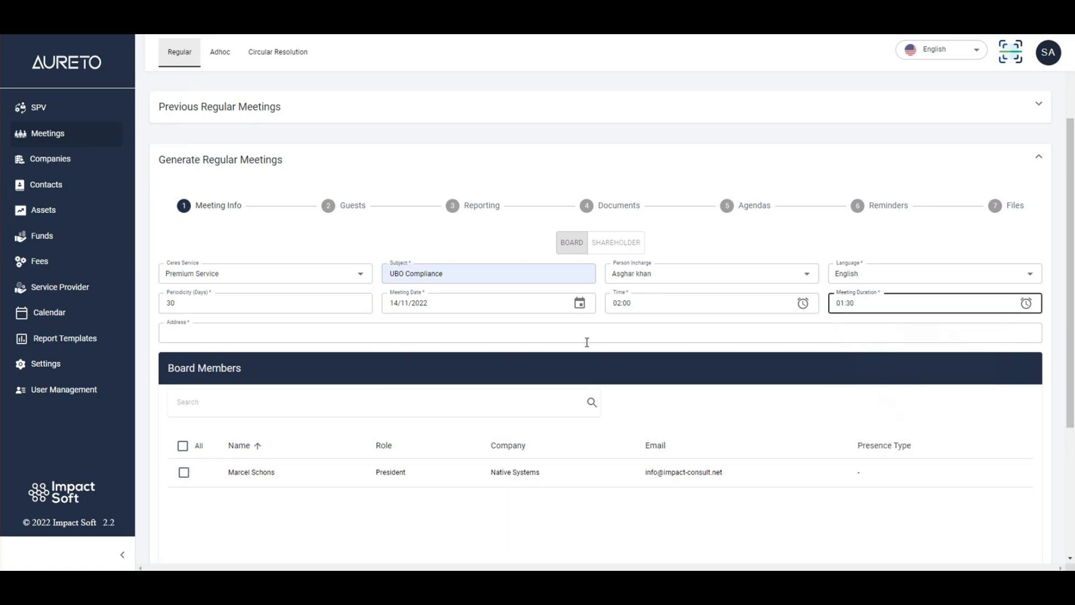
- Enter the meeting's address as the hotel and room number
left_click(204, 332)
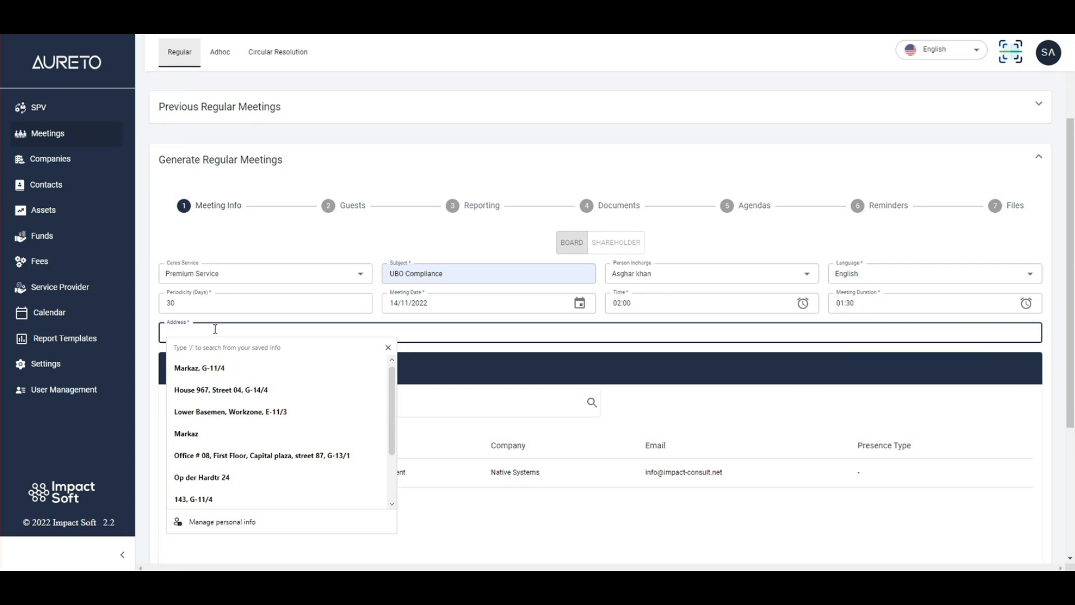
type("Hotel 1")
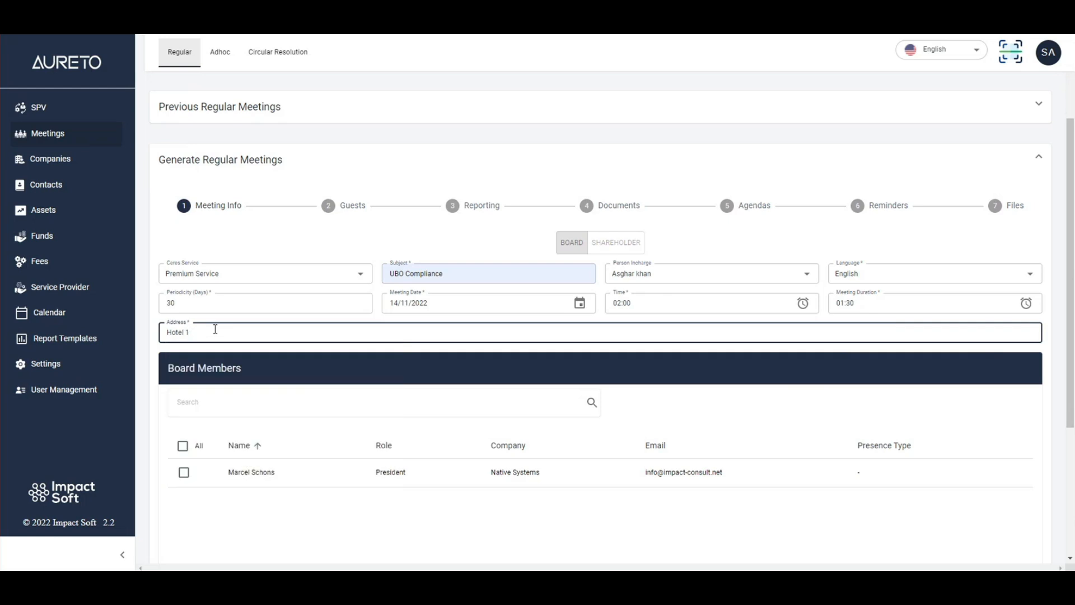
type(", Room no 20")
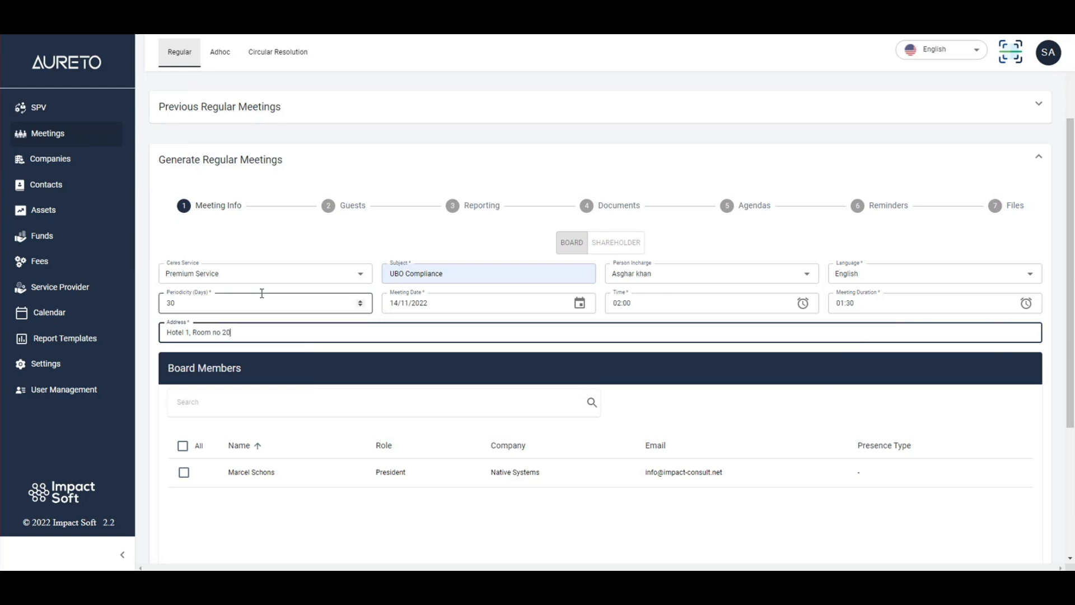
- Include the board member listed as President in the meeting and continue to the Guests stage
scroll(241, 308, "down", 3)
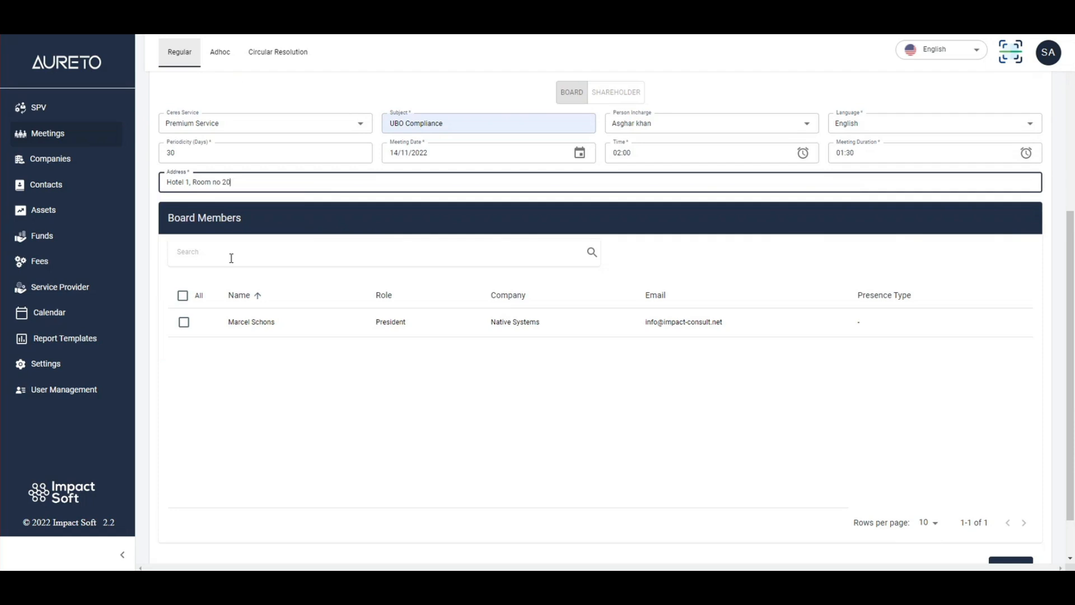
scroll(216, 266, "down", 1)
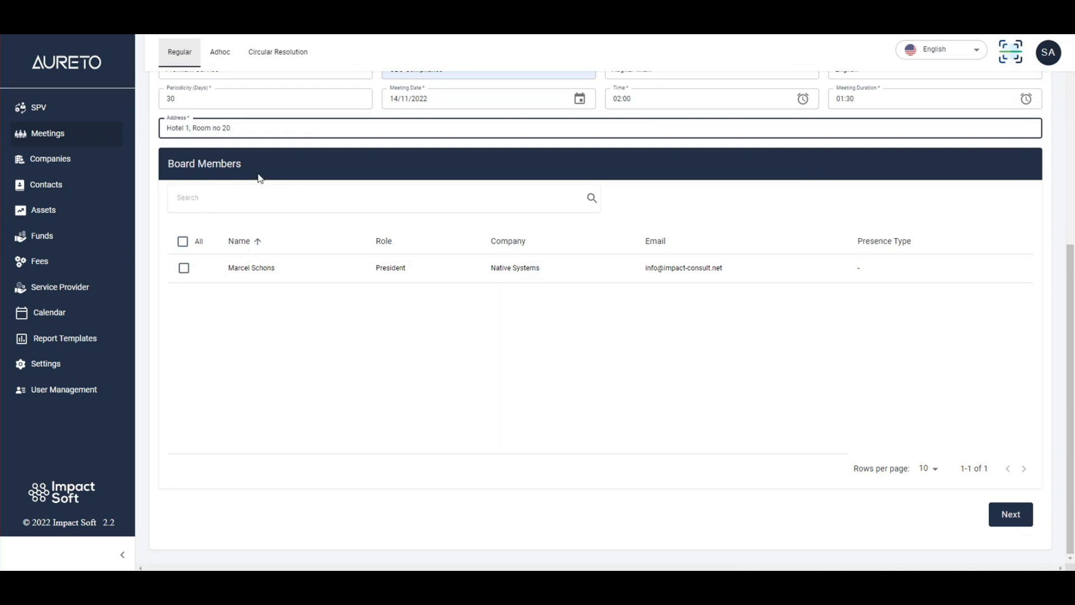
left_click(184, 269)
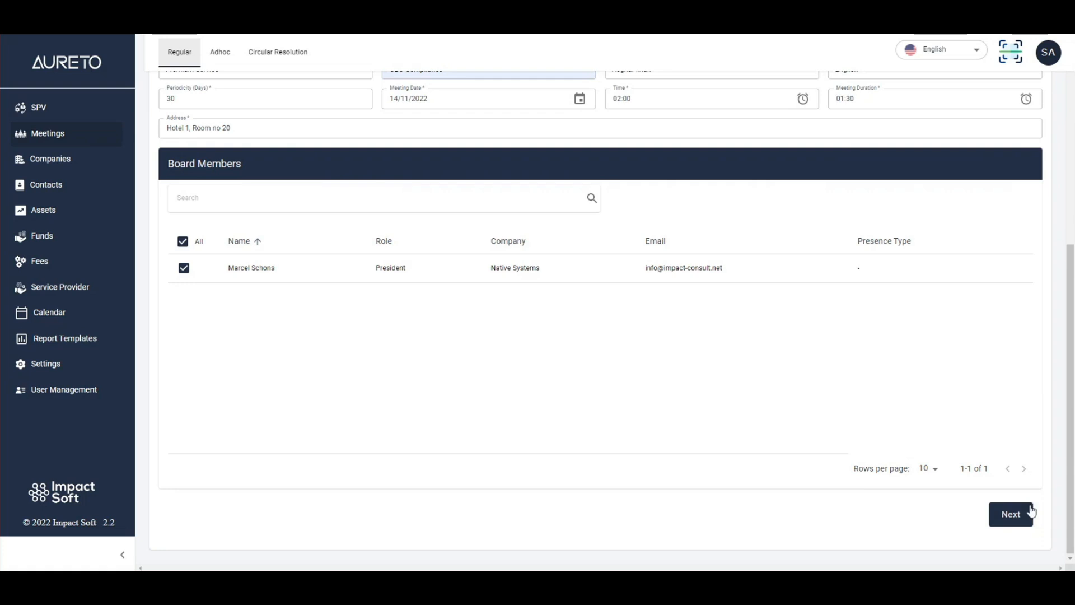
left_click(1011, 514)
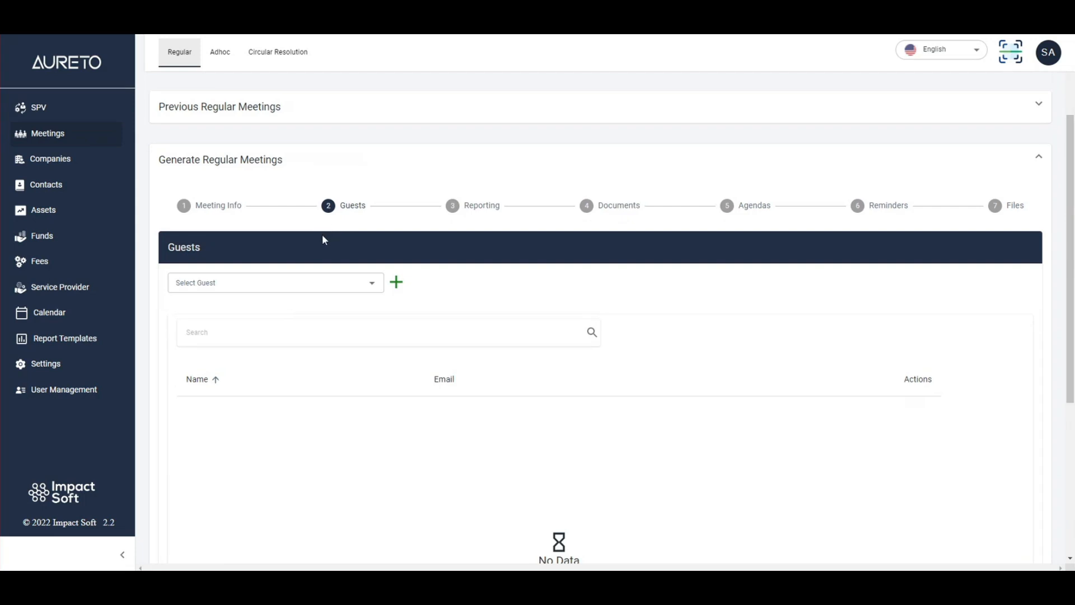
- Filter the available guests by "a" and add the second person offered as a meeting guest
left_click(206, 283)
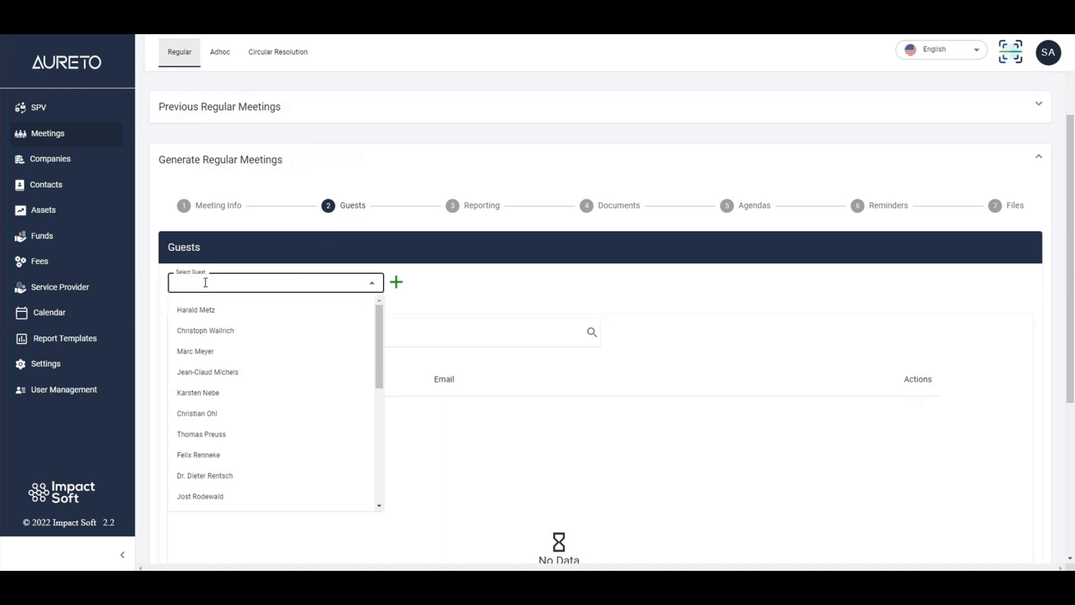
type("mar")
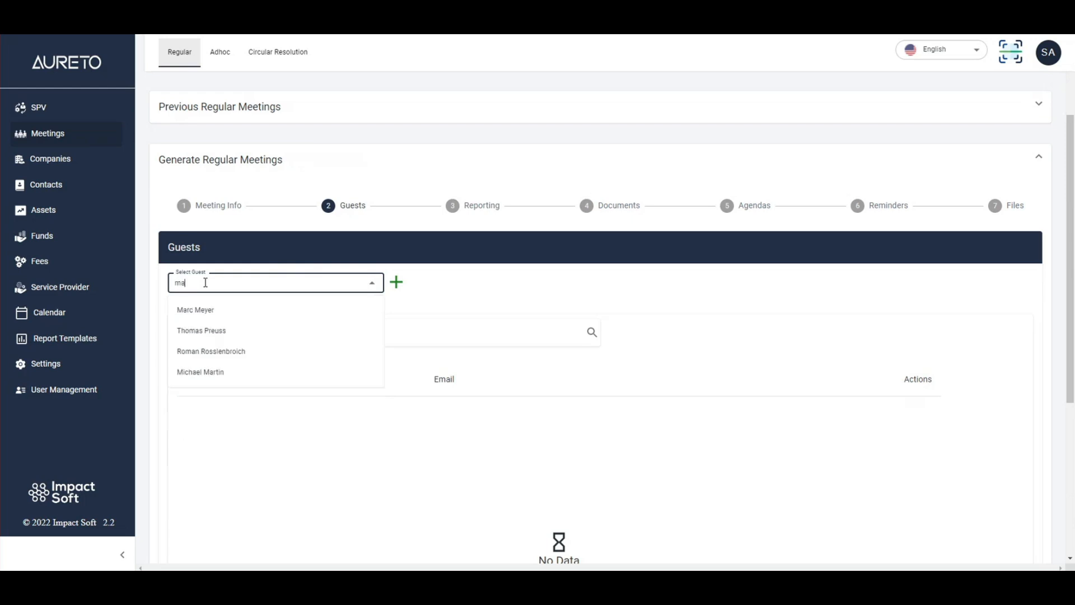
key("BackSpace")
key("BackSpace")
key("BackSpace")
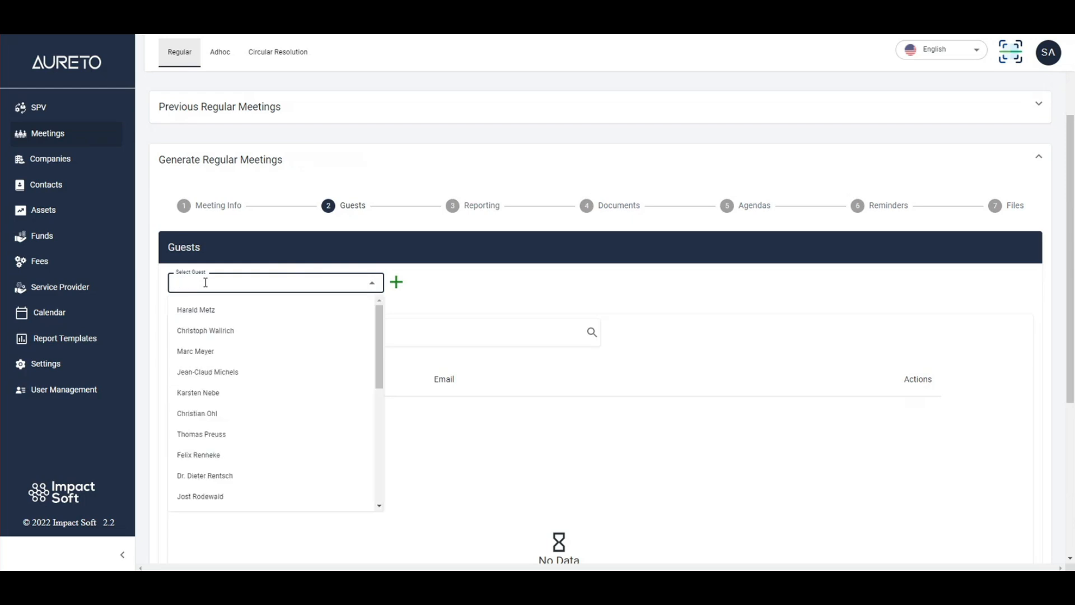
type("asgh")
key("BackSpace")
key("BackSpace")
key("BackSpace")
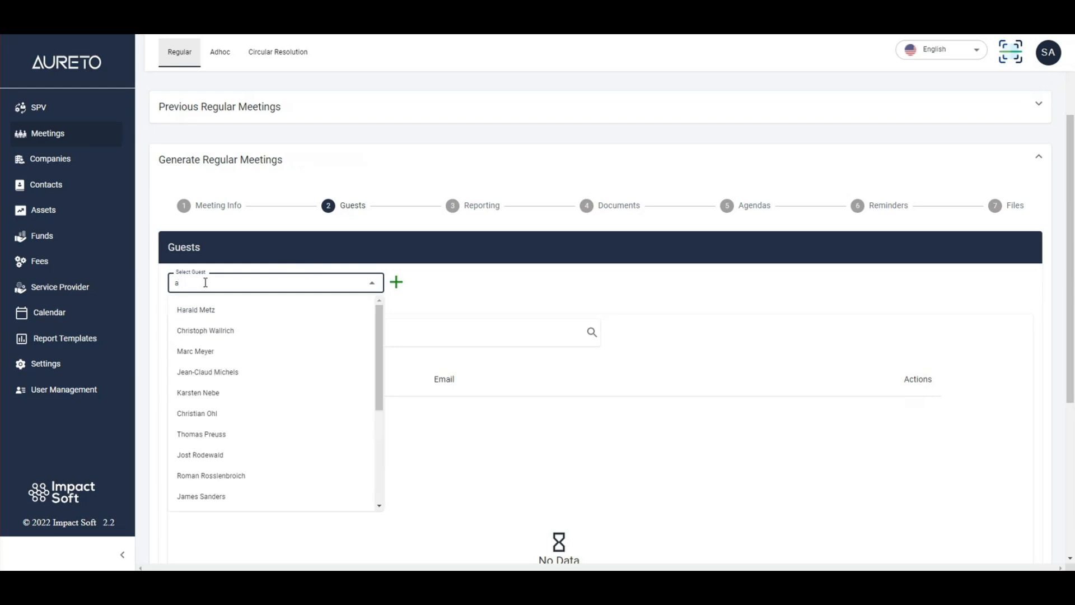
left_click(227, 330)
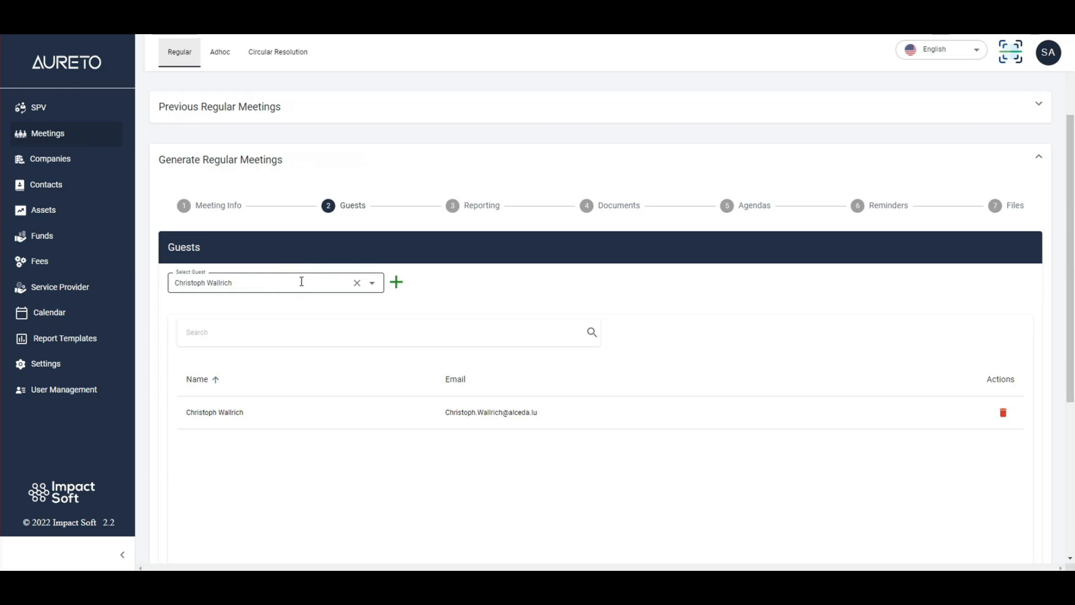
- Add a new guest with first name, last name and e-mail, and close the new guest form
left_click(397, 283)
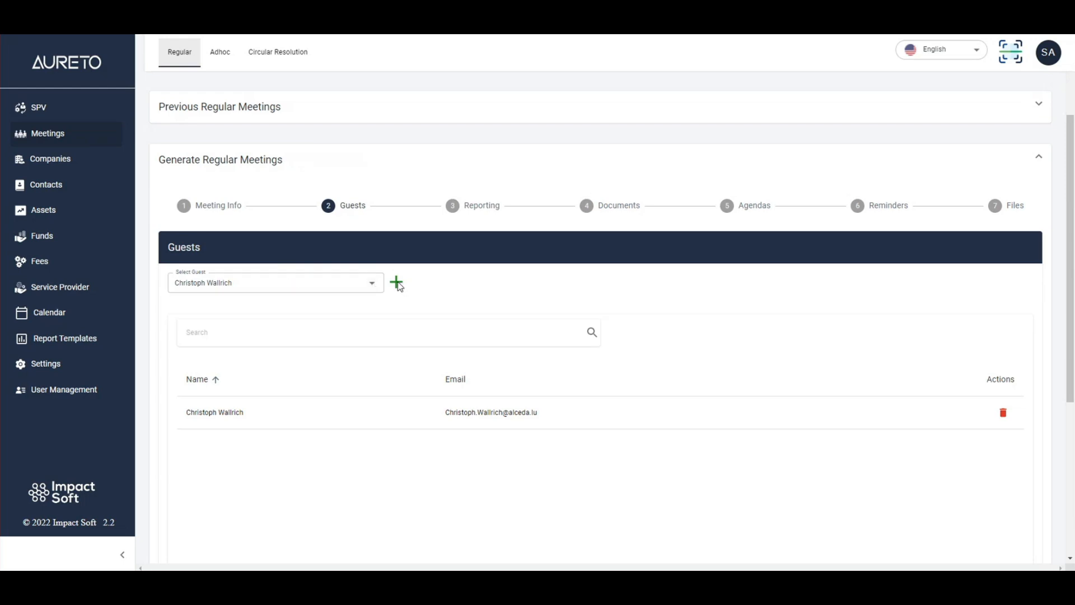
left_click(231, 324)
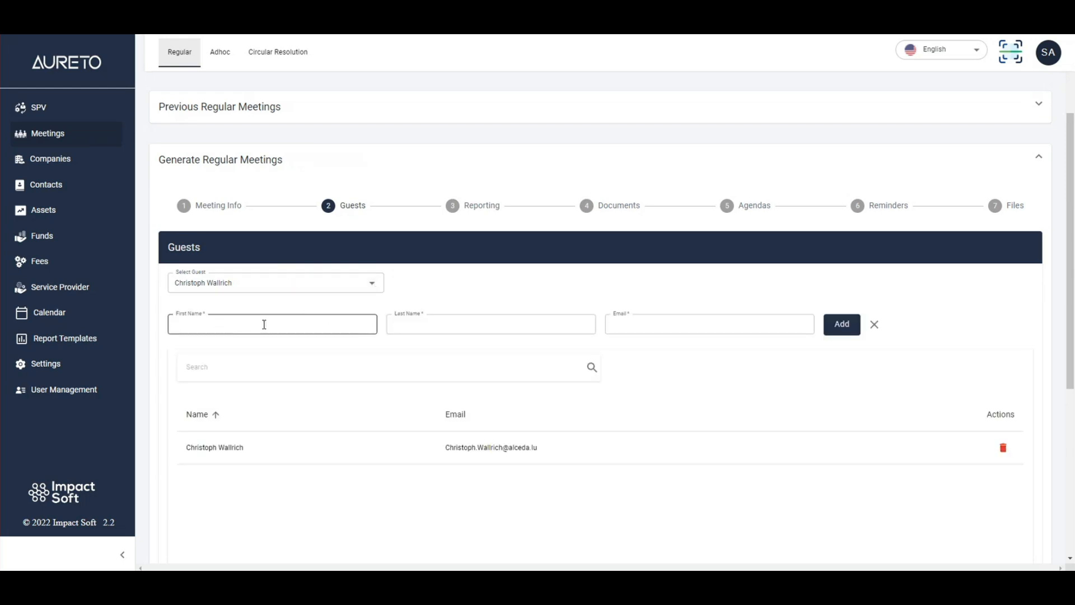
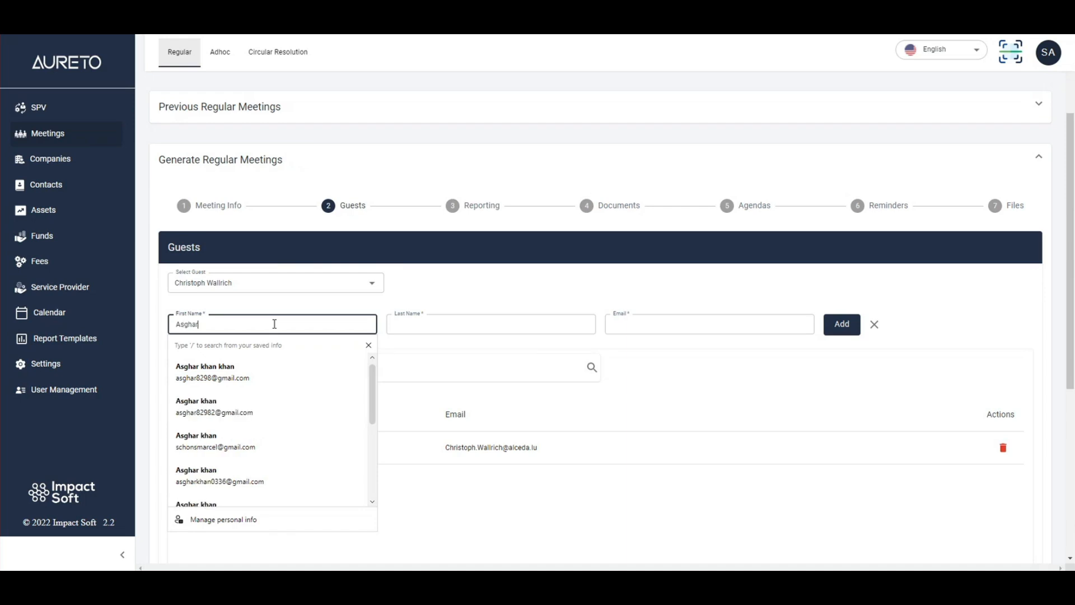
key("Tab")
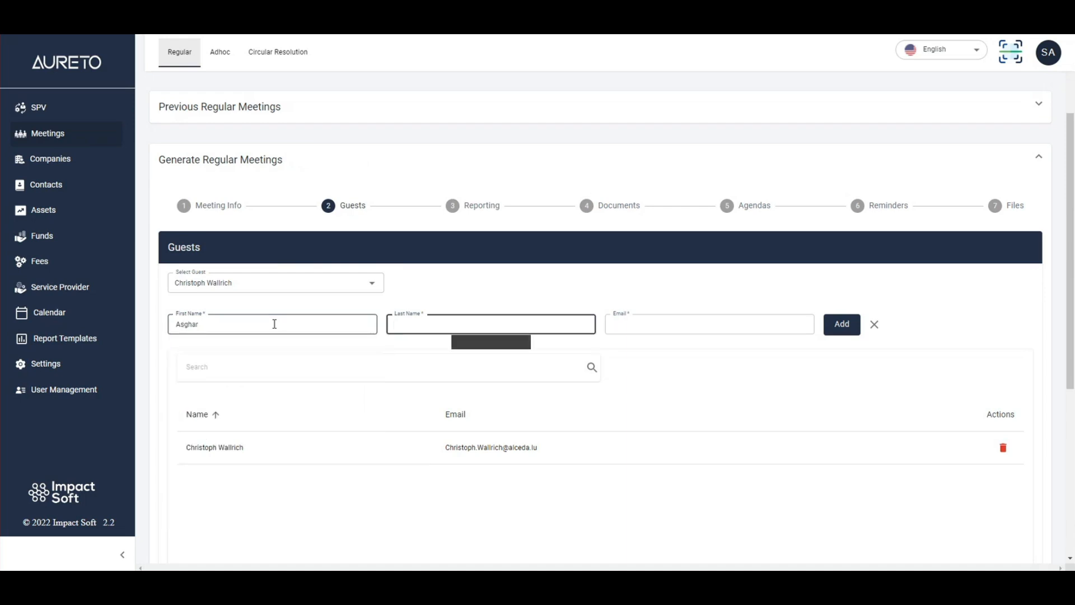
key("Tab")
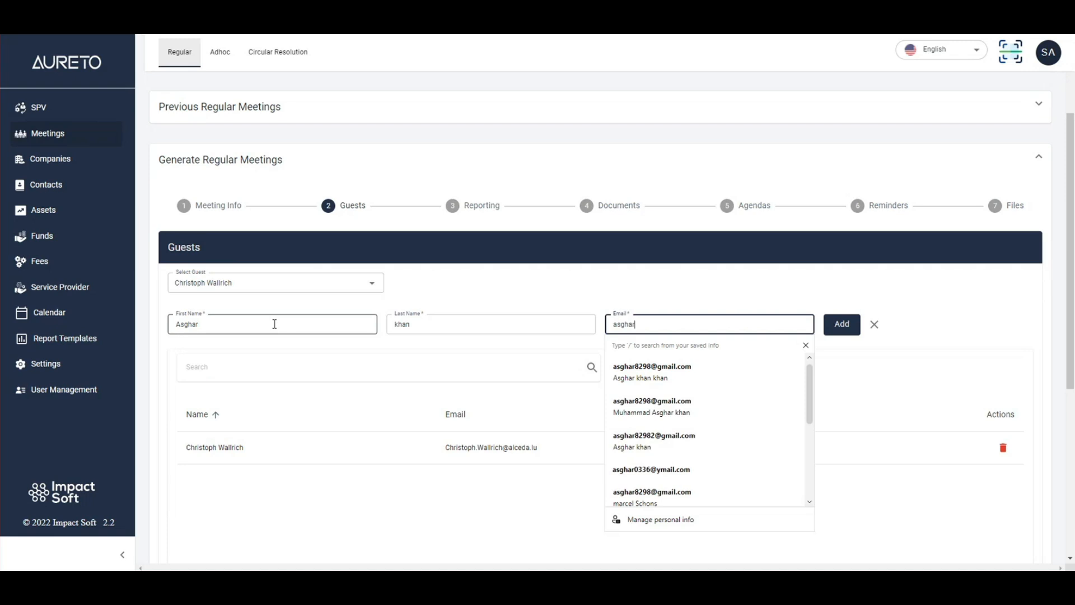
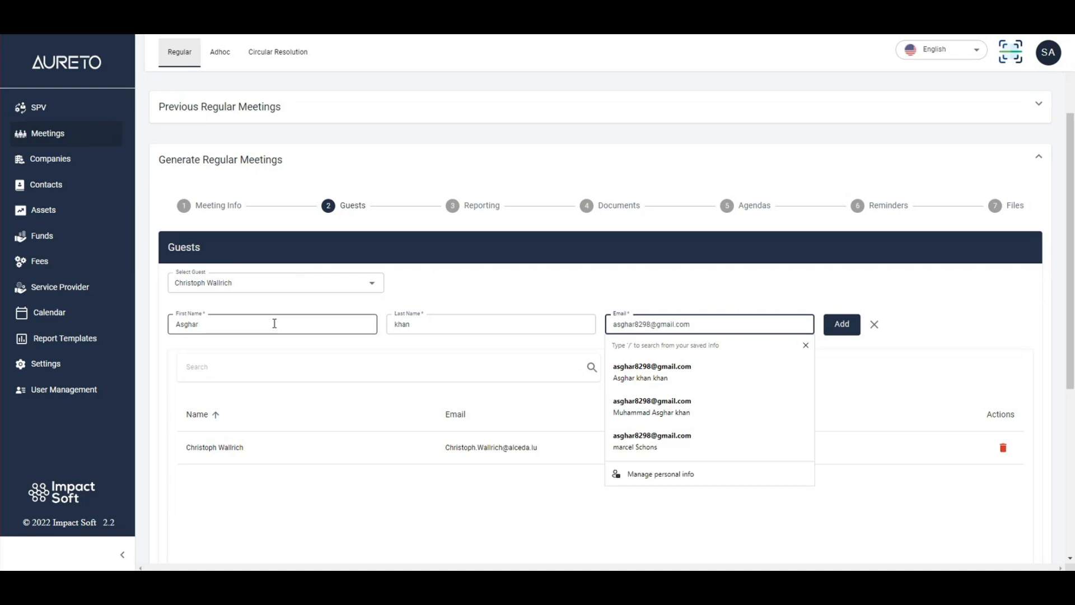
left_click(832, 324)
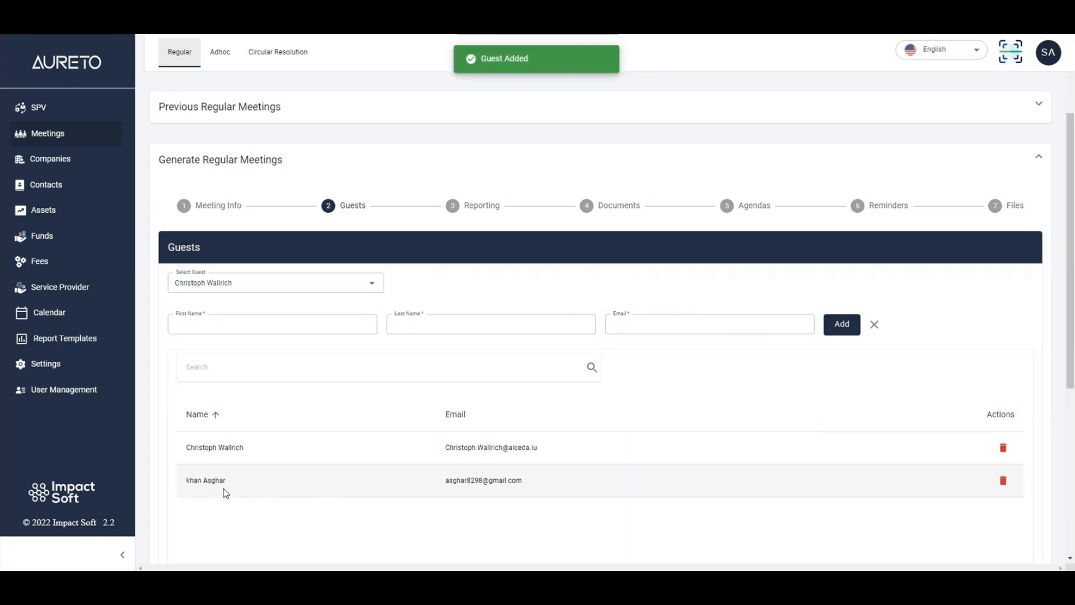
left_click(875, 326)
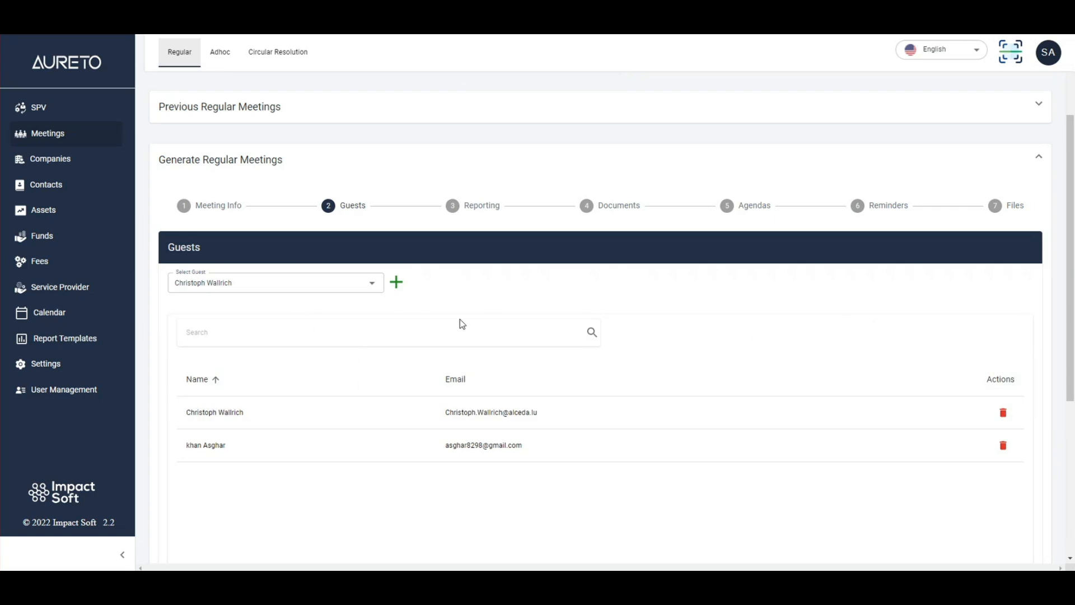
scroll(462, 323, "down", 1)
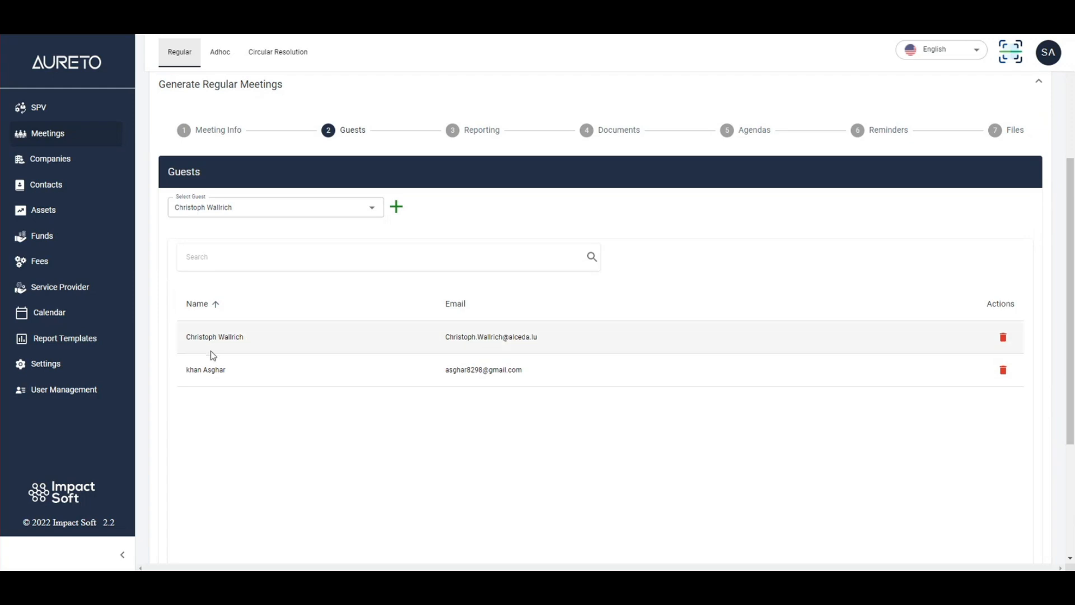
- Remove the first person listed from the meeting's guests and continue to the Reporting stage
left_click(1002, 337)
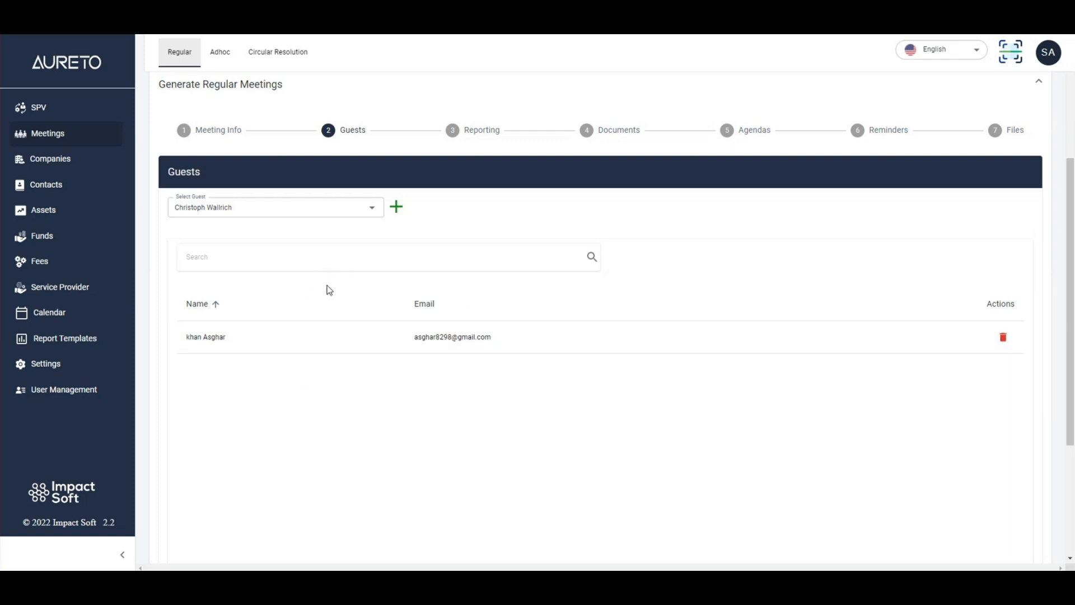
scroll(620, 384, "down", 4)
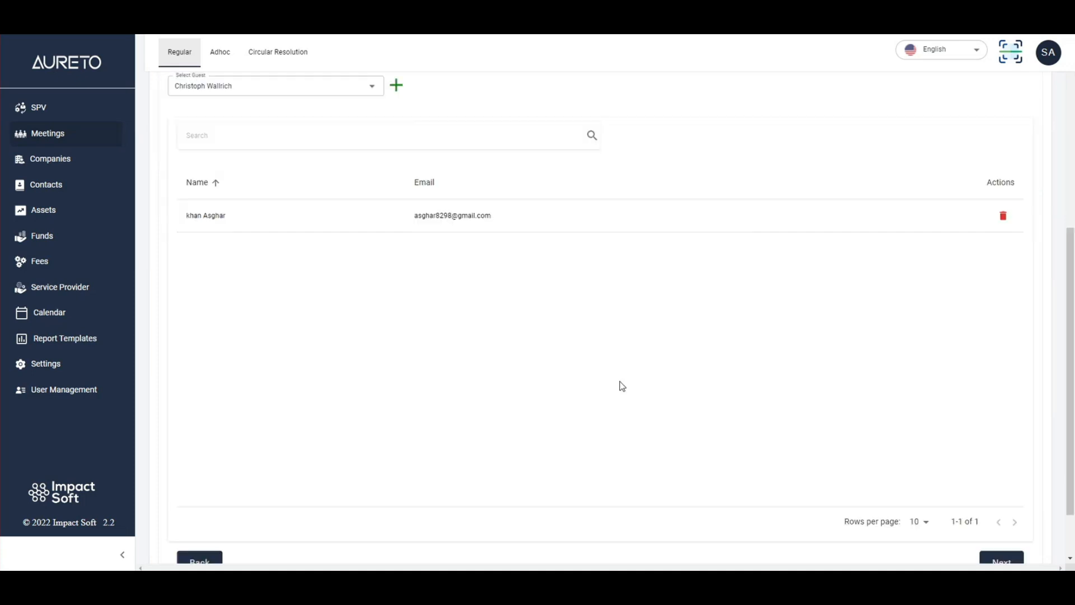
left_click(1014, 498)
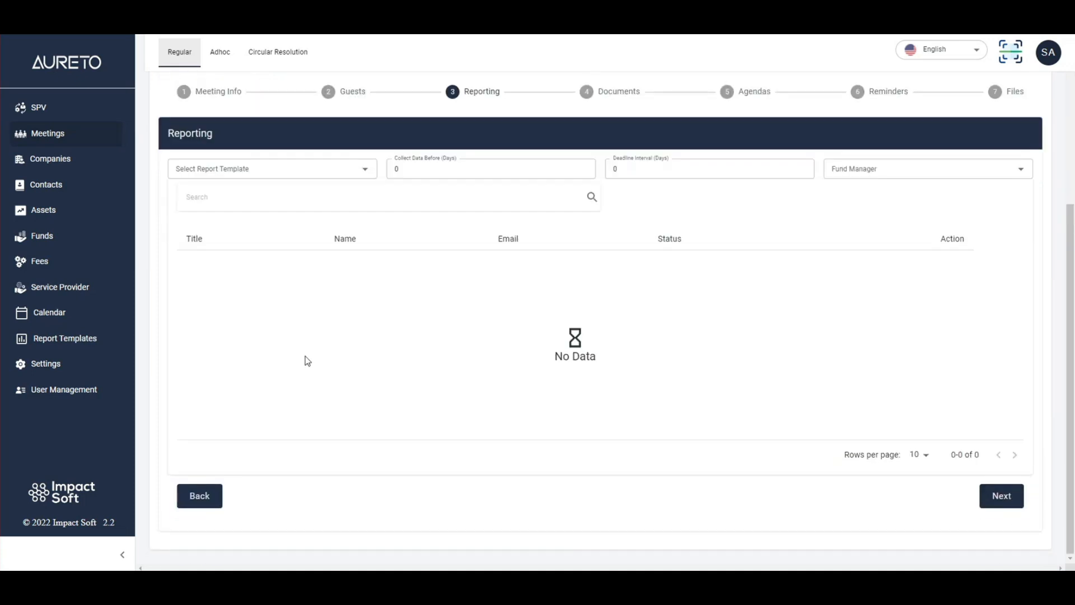
- Check which report templates are offered in the Reporting stage
scroll(308, 353, "up", 2)
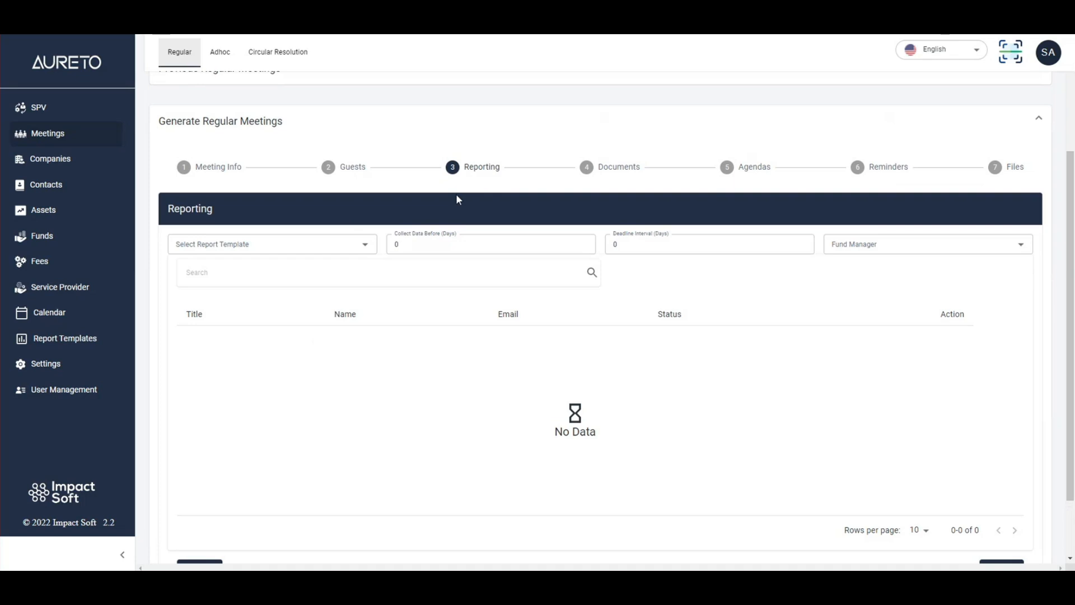
double_click(207, 211)
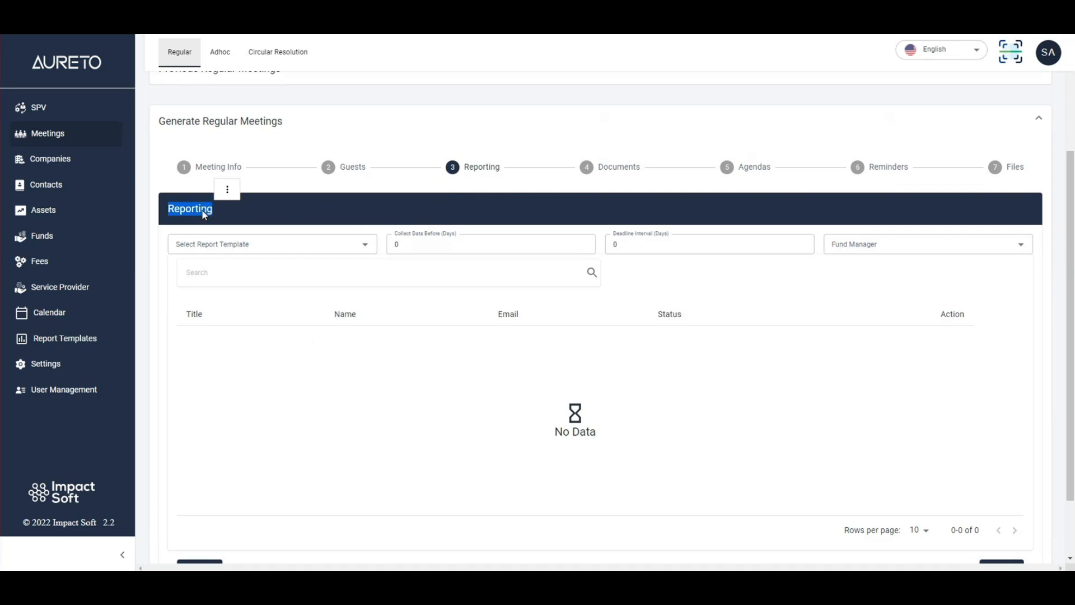
left_click(203, 211)
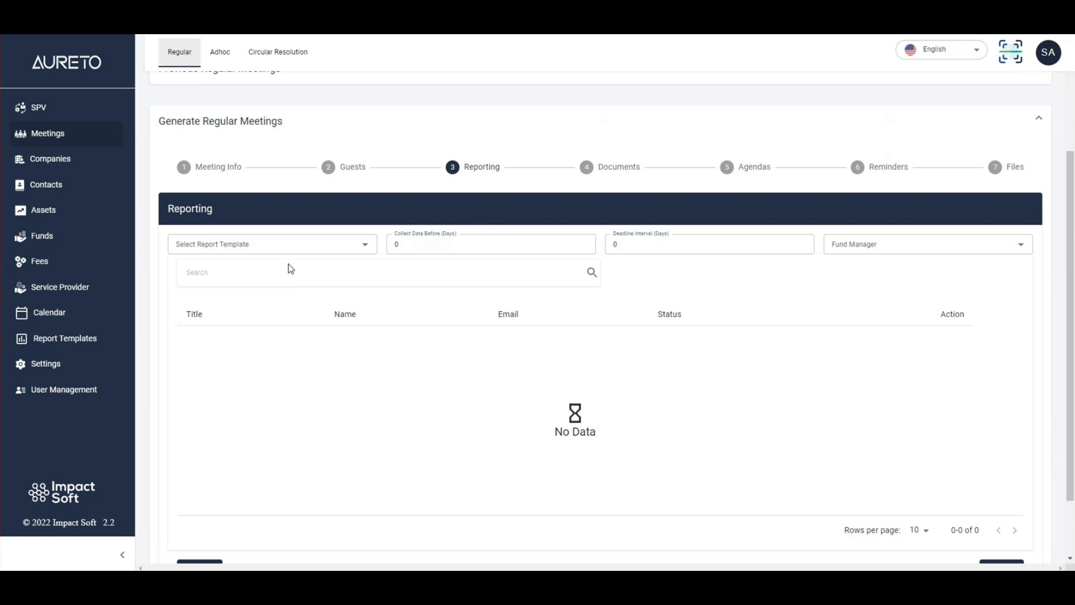
left_click(274, 242)
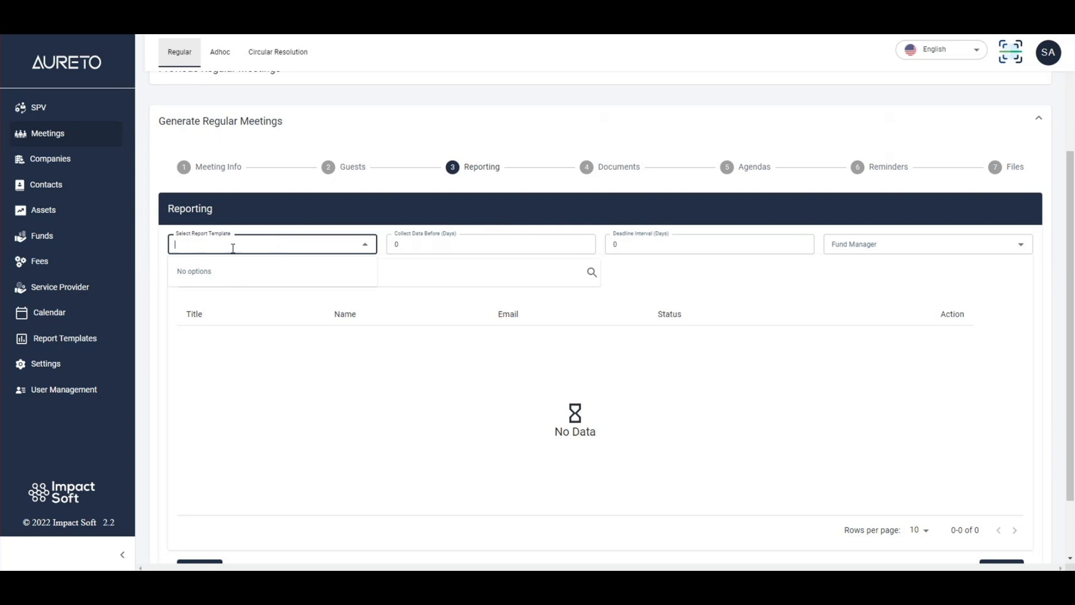
left_click(235, 219)
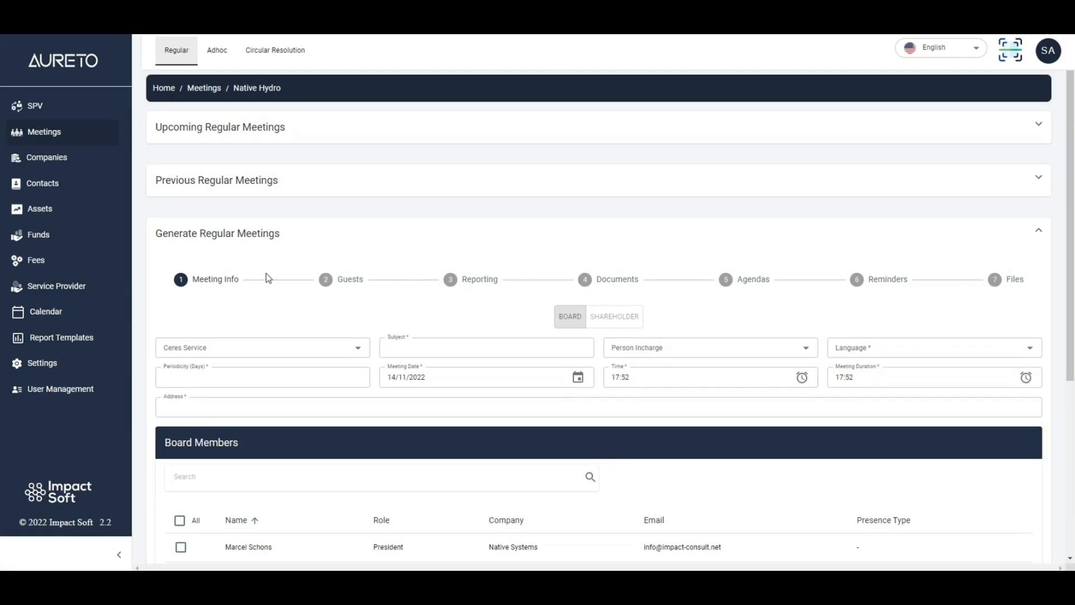
- Set the regular meeting's Ceres service to Premium Service and its subject to UBO Compliance
scroll(245, 277, "down", 1)
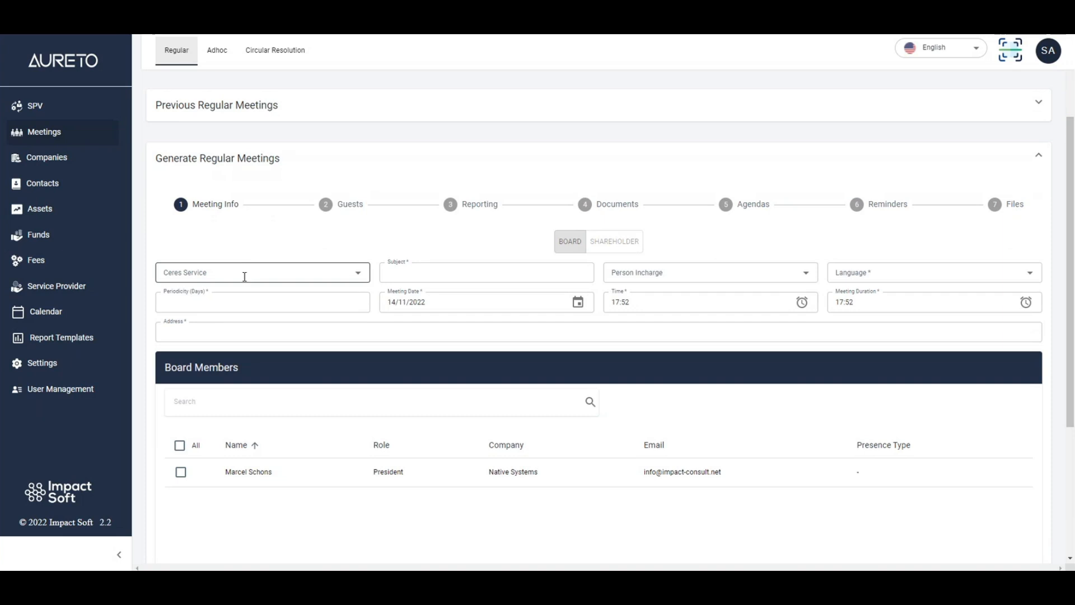
left_click(235, 275)
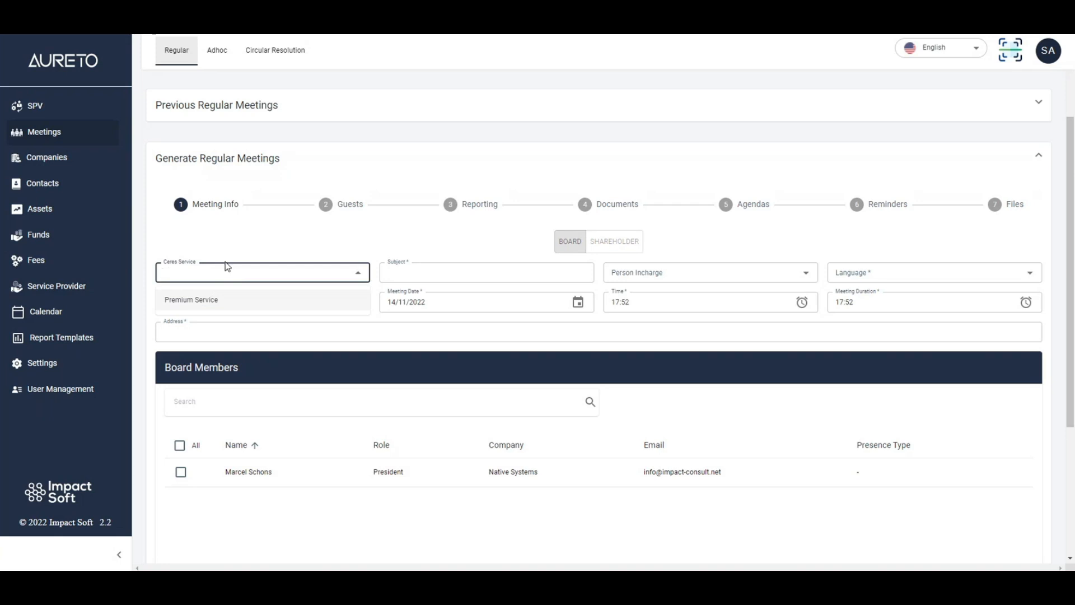
left_click(225, 302)
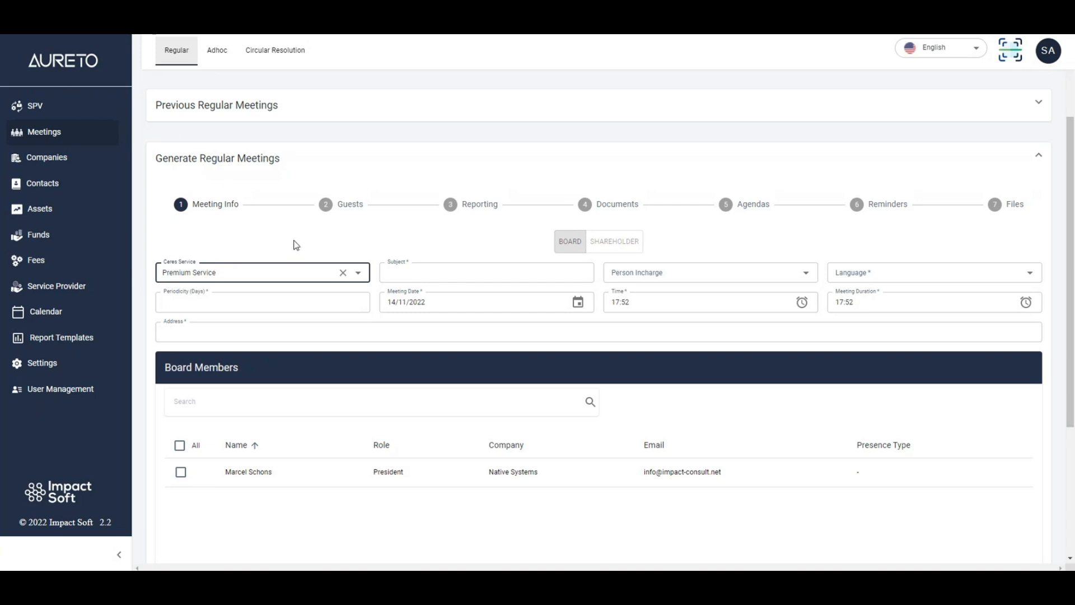
left_click(418, 273)
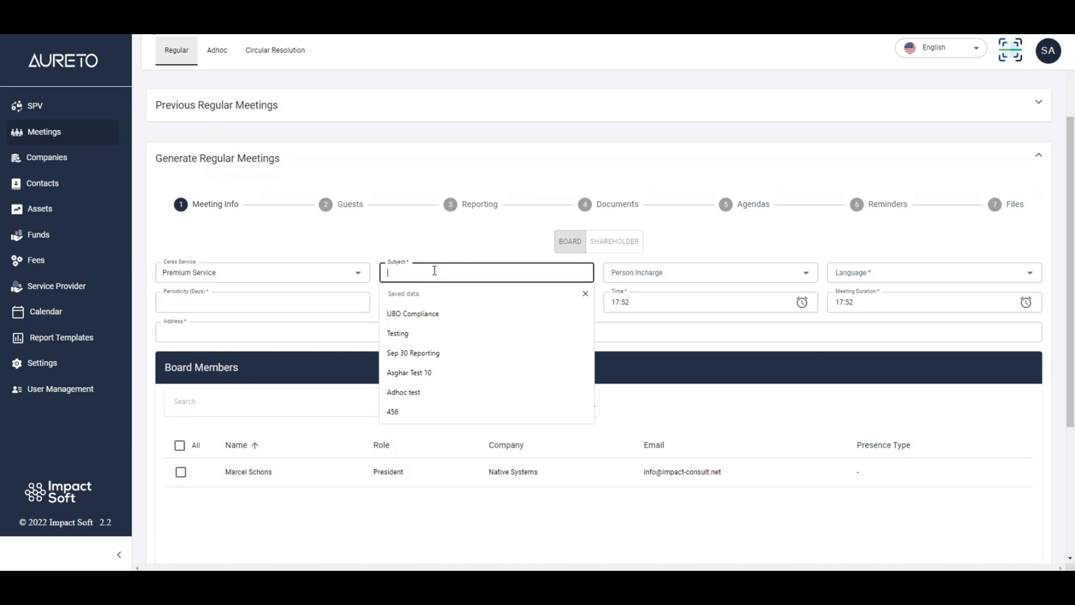
left_click(434, 313)
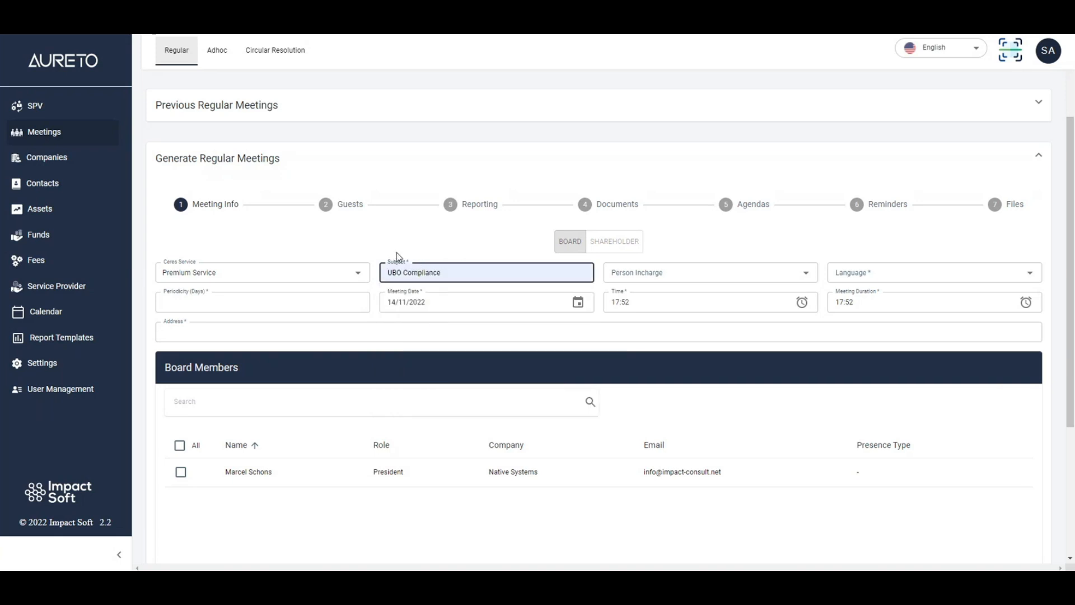
- Assign the meeting's person in charge and set its language to English with a periodicity of 30 days
left_click(665, 274)
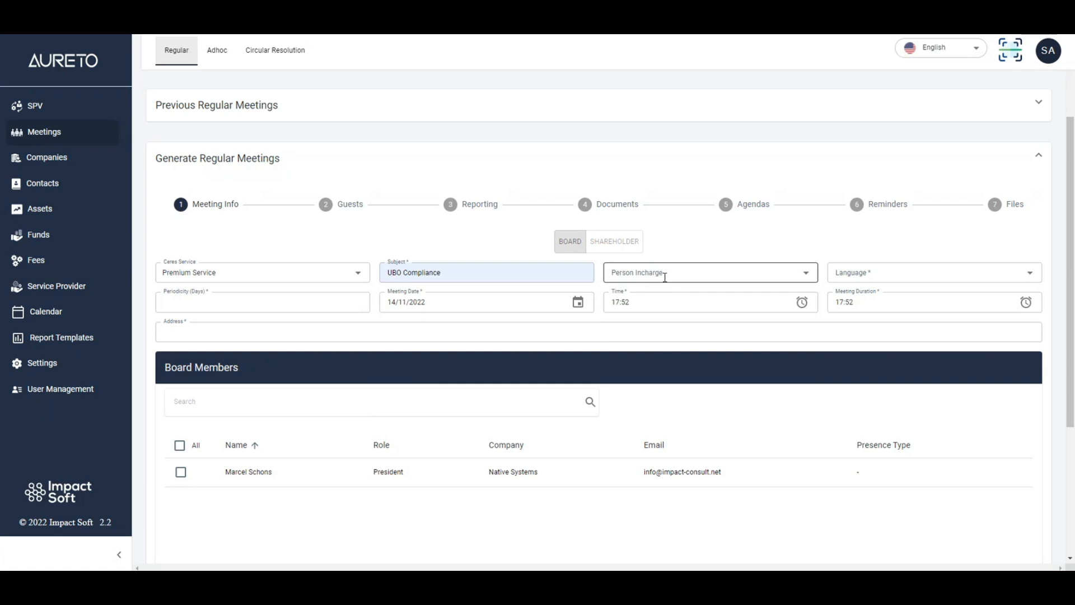
left_click(656, 362)
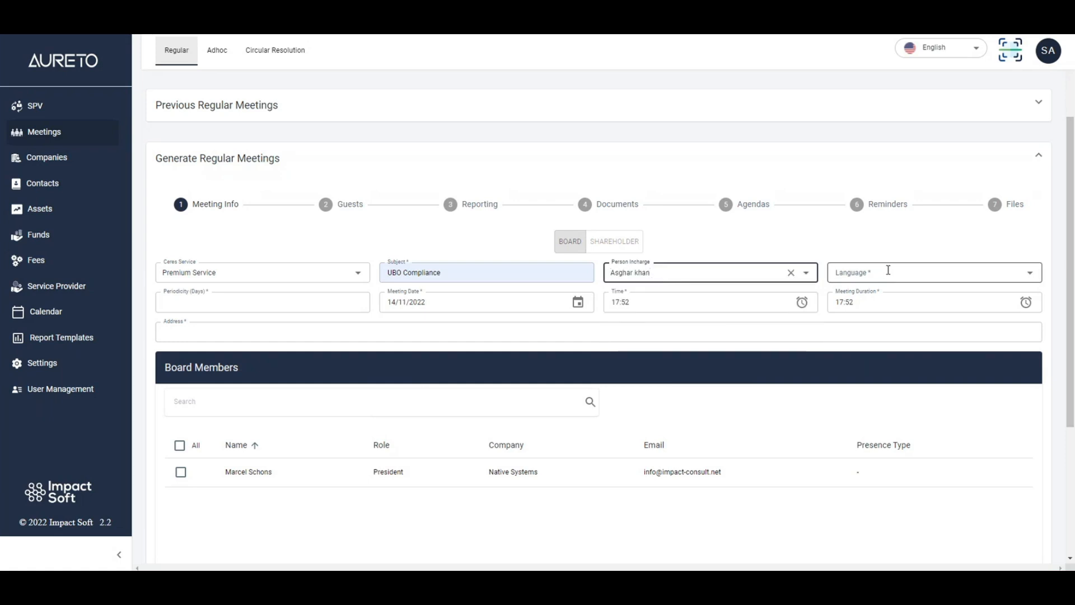
left_click(886, 280)
left_click(881, 300)
left_click(220, 302)
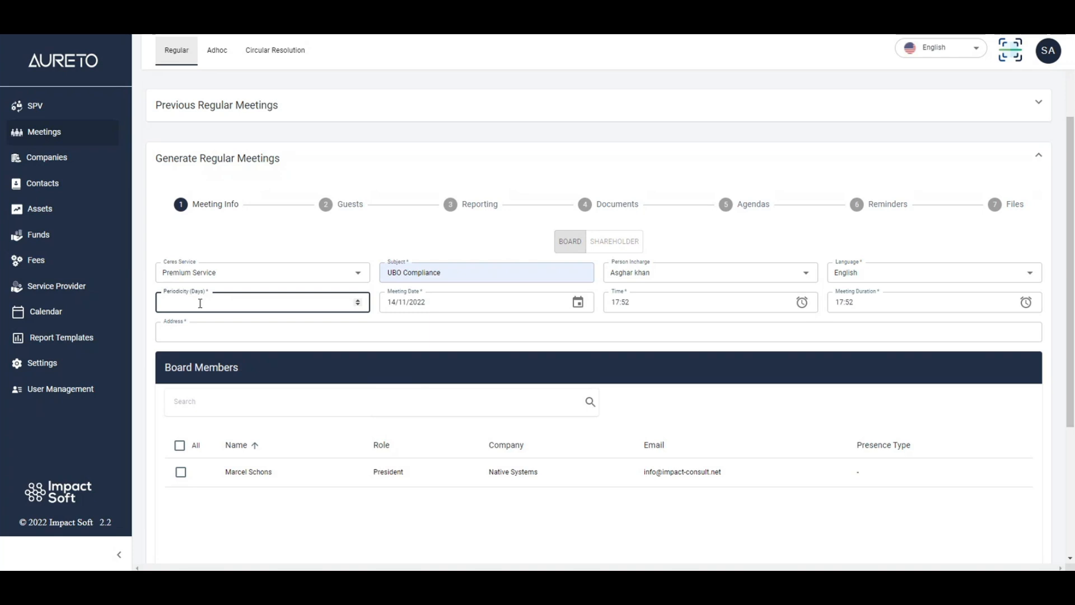
type("30")
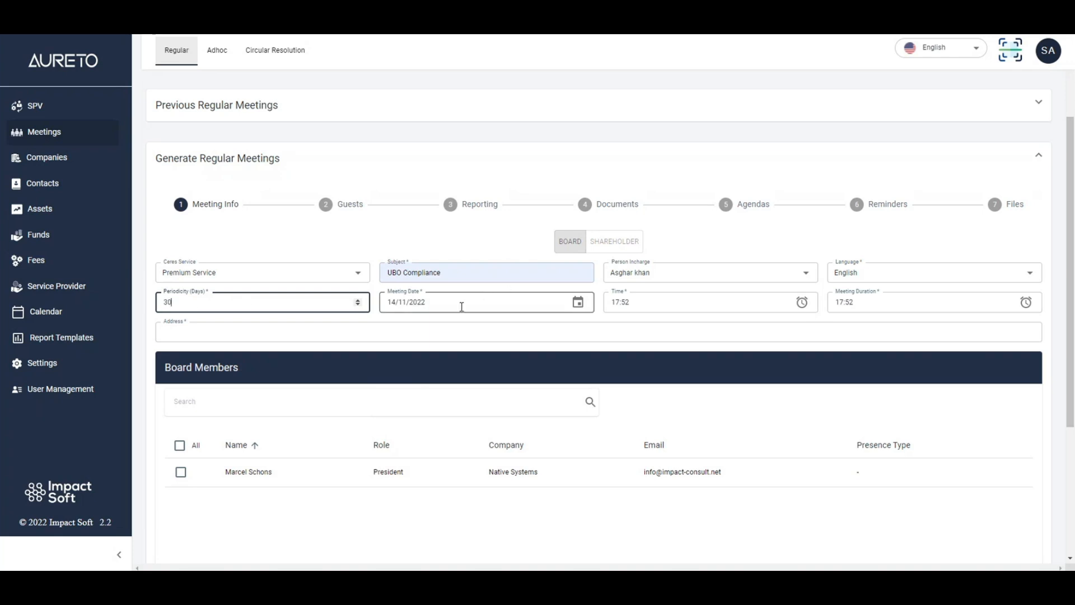
- Set the meeting's time to 02:00 and its duration to 01:00
left_click(461, 305)
left_click(664, 305)
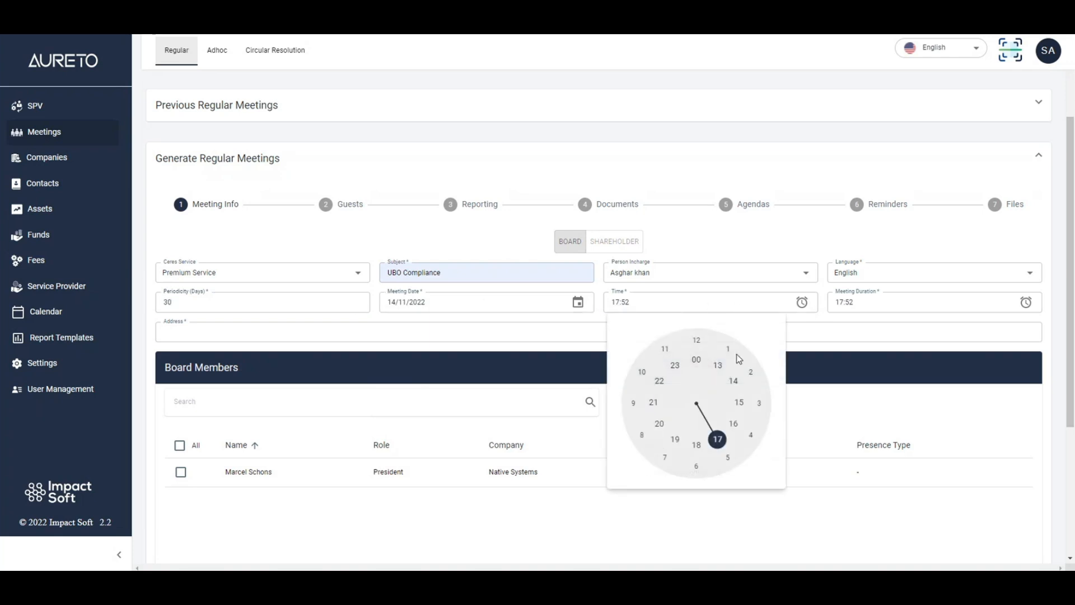
left_click(752, 374)
left_click(699, 346)
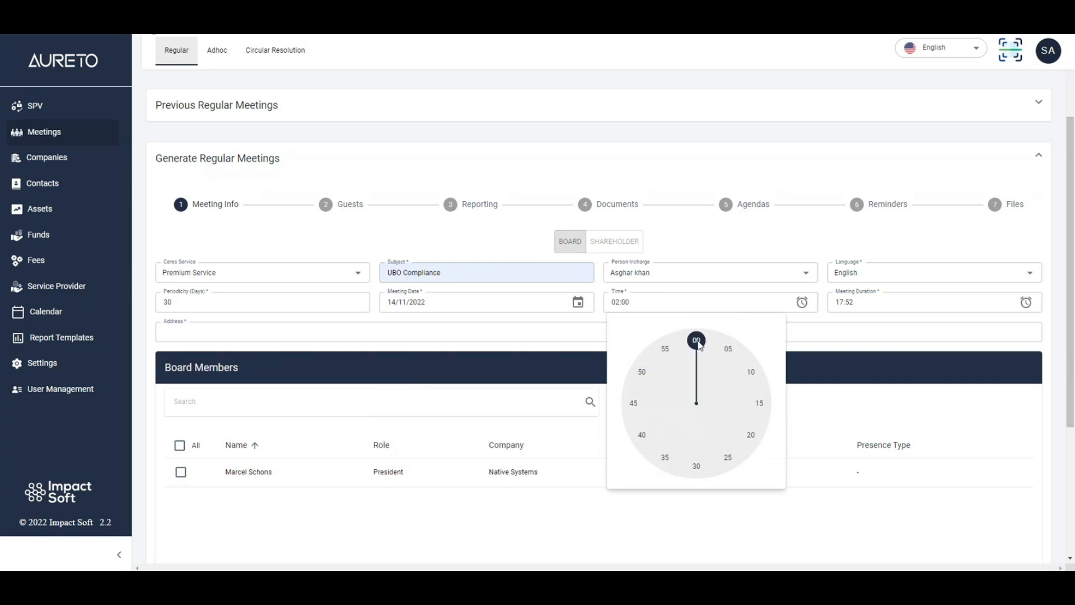
left_click(878, 305)
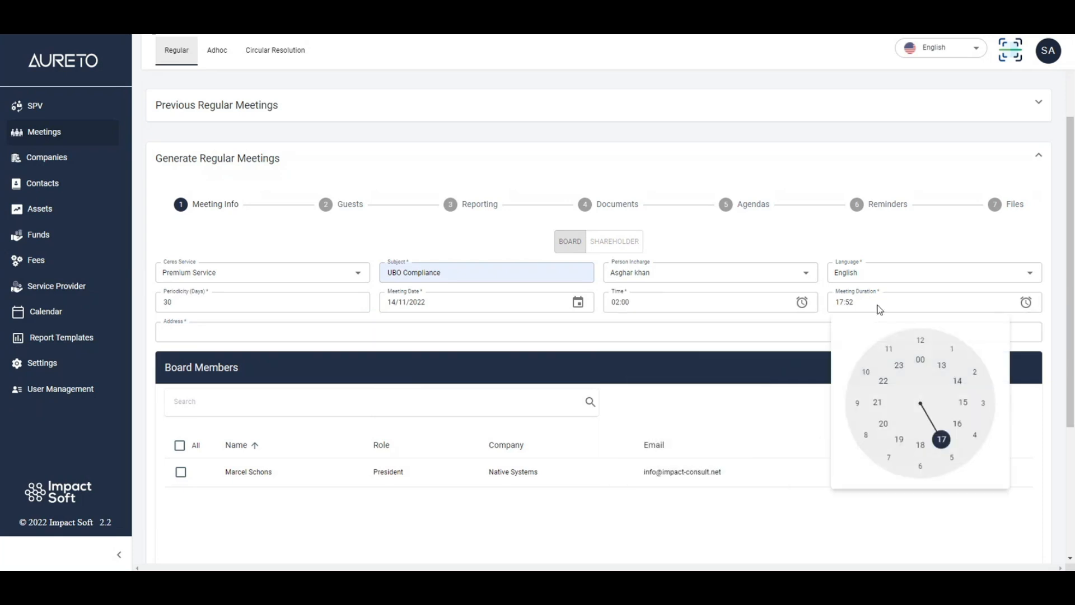
left_click(952, 349)
left_click(921, 344)
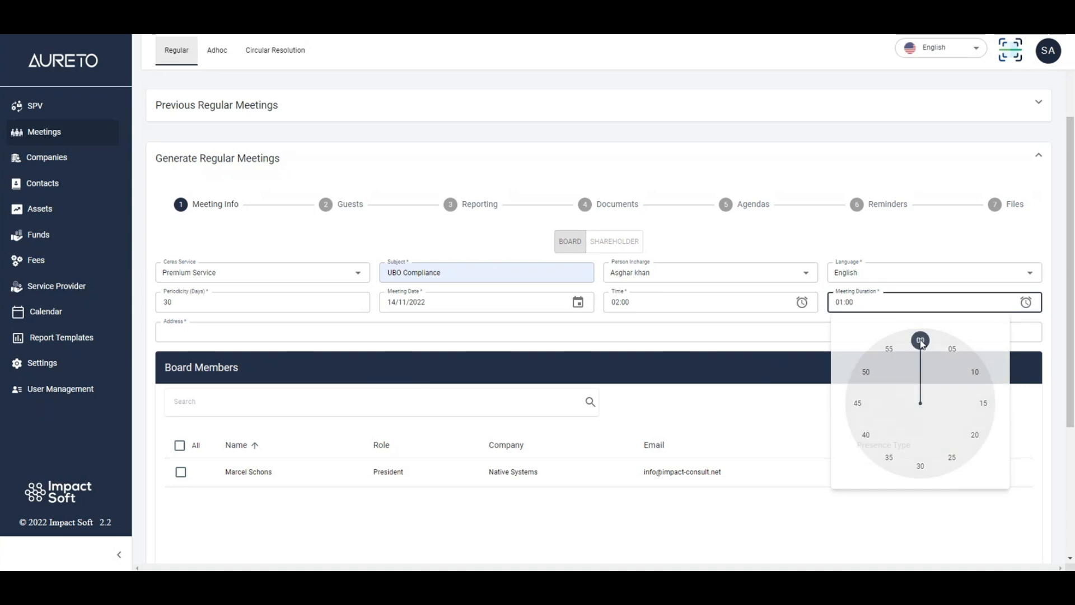
- Fill in the meeting's address with the hotel and room number
left_click(206, 331)
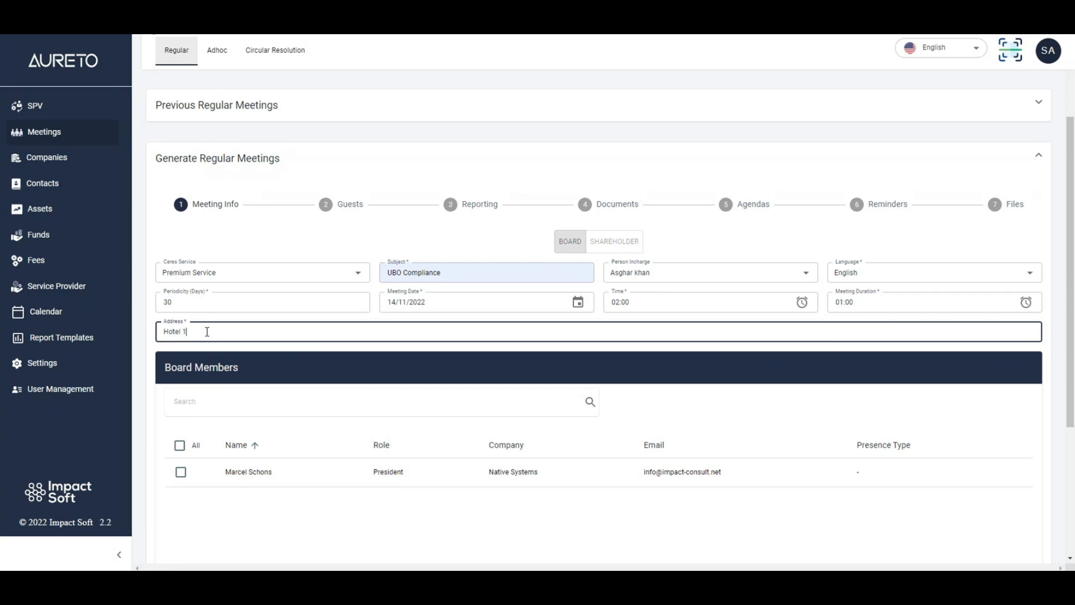
type("1 and room 20")
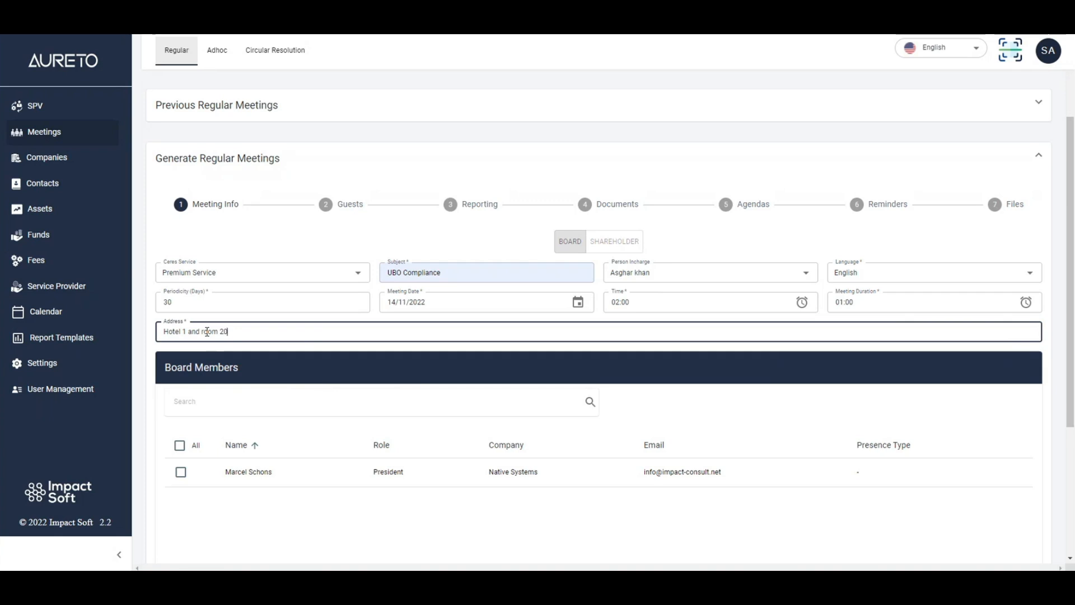
- Select the President from the board members for the meeting and proceed to the Guests stage
scroll(206, 331, "down", 3)
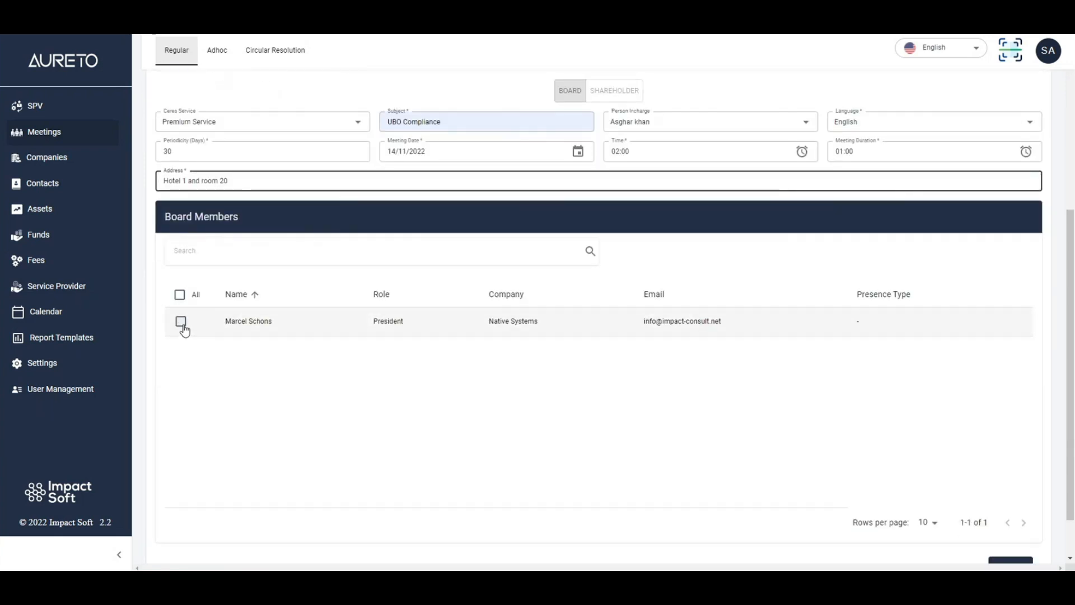
left_click(181, 321)
scroll(345, 335, "down", 1)
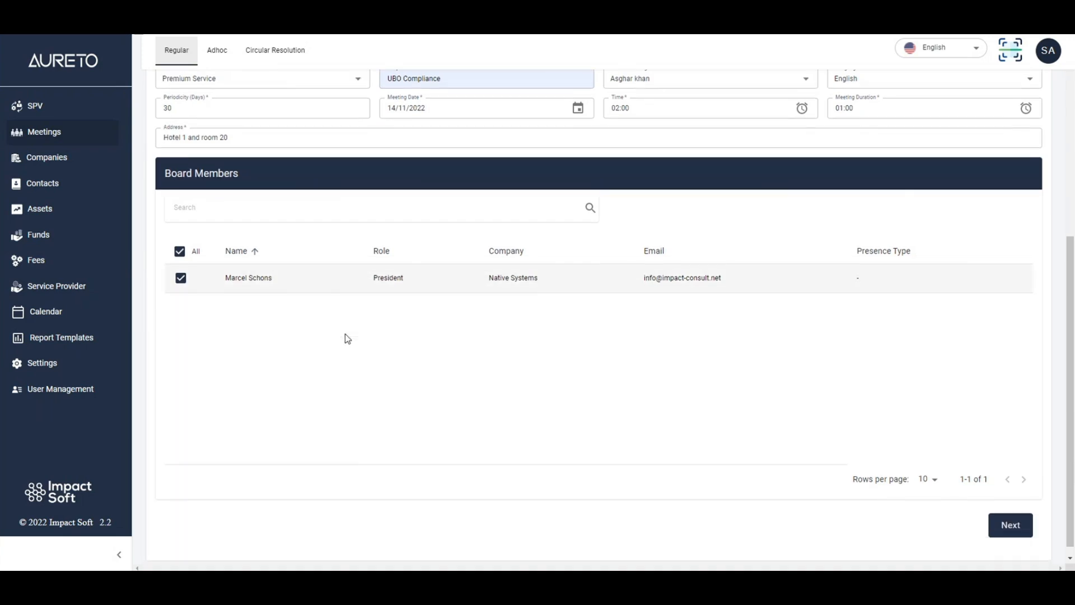
scroll(345, 336, "up", 5)
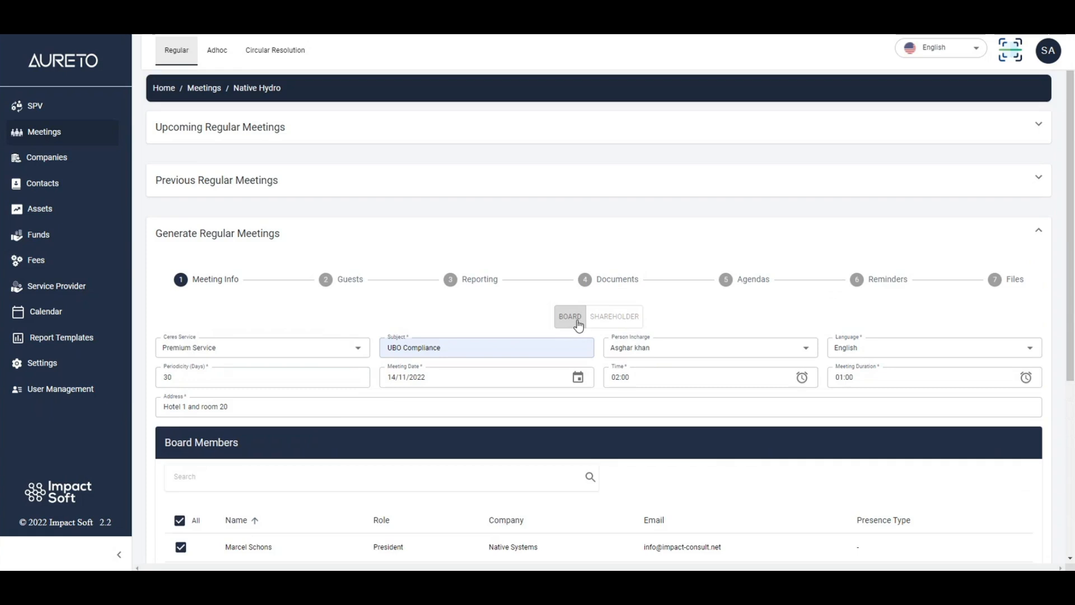
scroll(600, 333, "down", 5)
left_click(1001, 514)
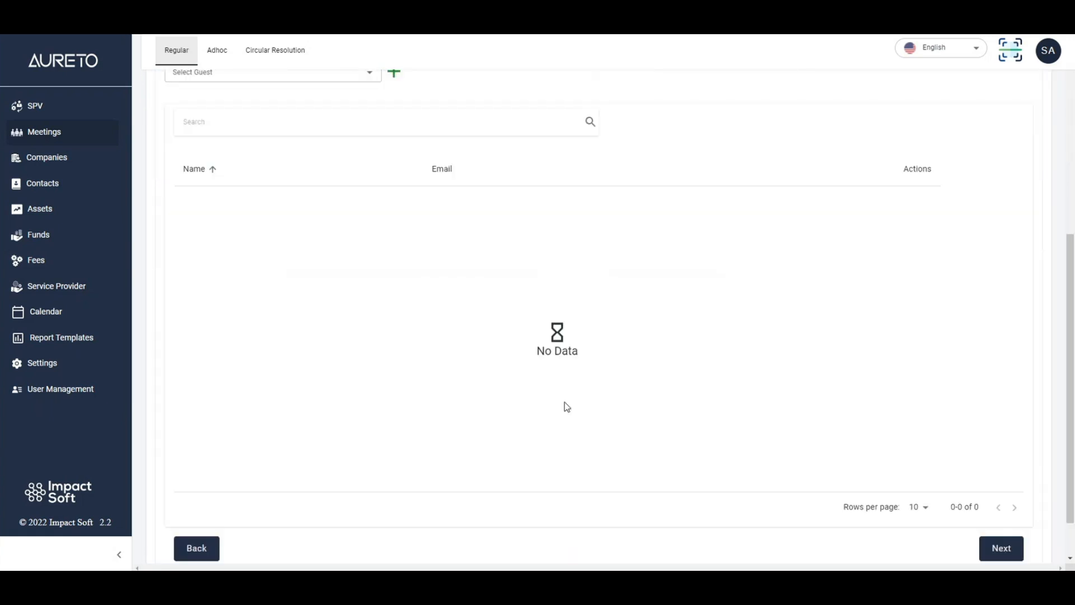
- Find the intended guest by name, add them to the meeting and continue to the Reporting stage
scroll(320, 324, "up", 4)
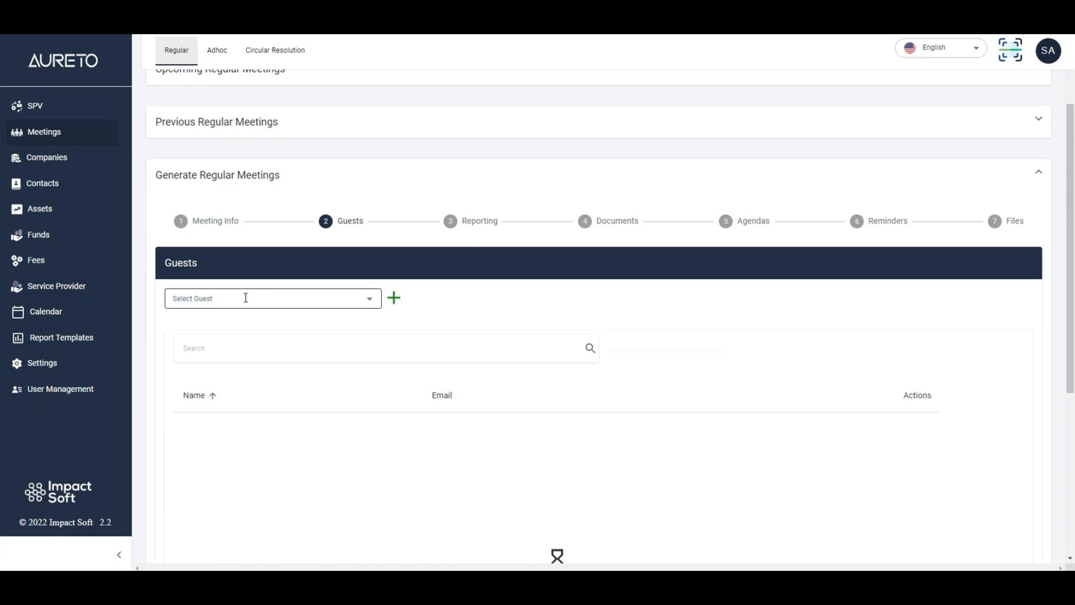
left_click(304, 299)
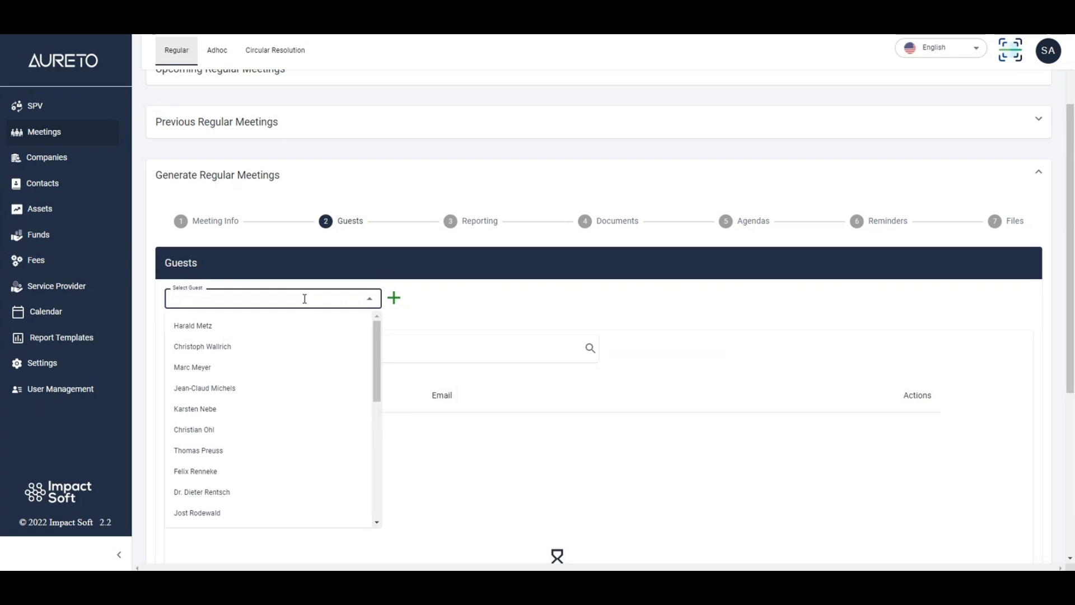
type("asgh")
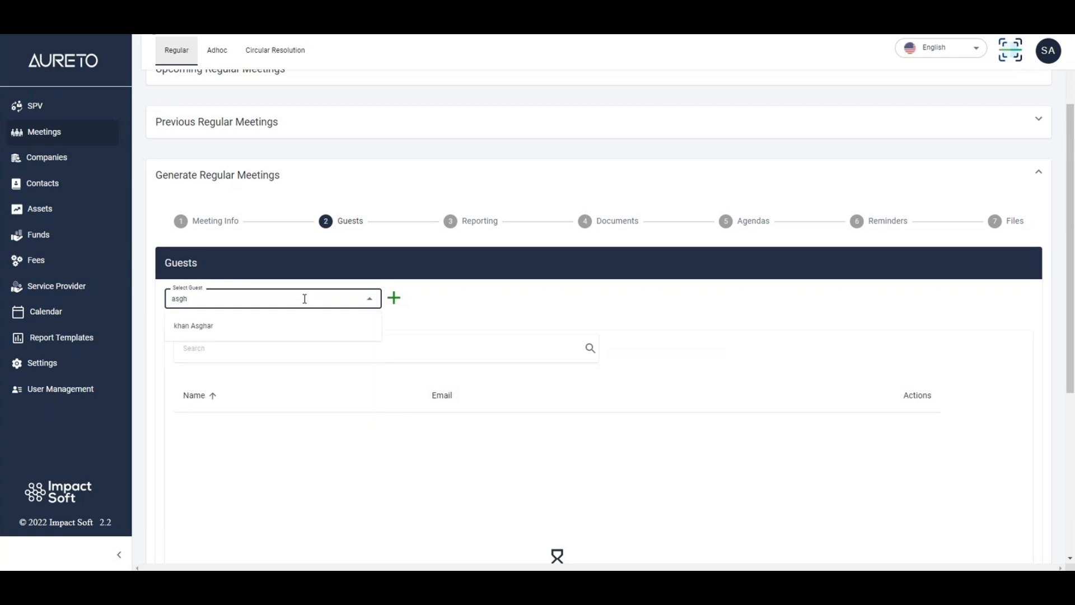
left_click(229, 324)
scroll(543, 318, "down", 2)
scroll(543, 318, "down", 3)
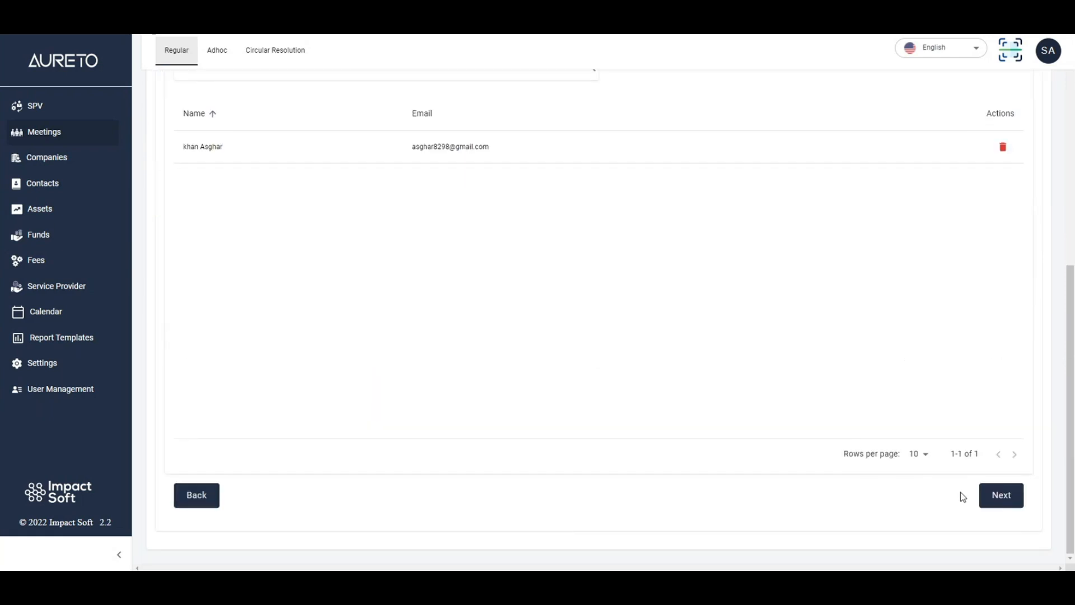
left_click(1007, 498)
- Choose Introduction Report as the meeting's report template
scroll(447, 322, "up", 1)
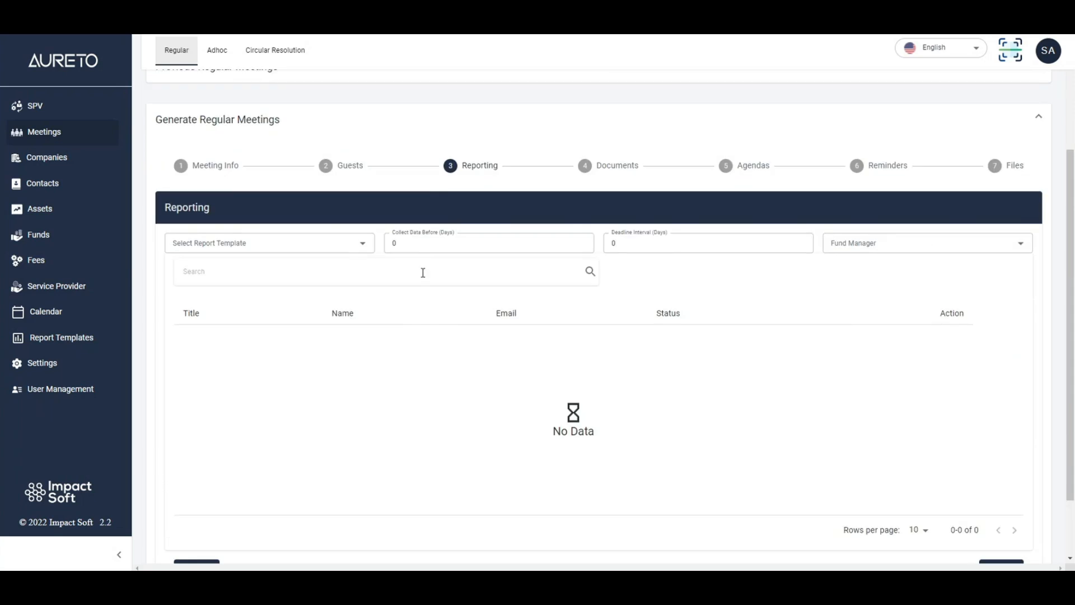
scroll(423, 271, "up", 2)
scroll(295, 317, "down", 1)
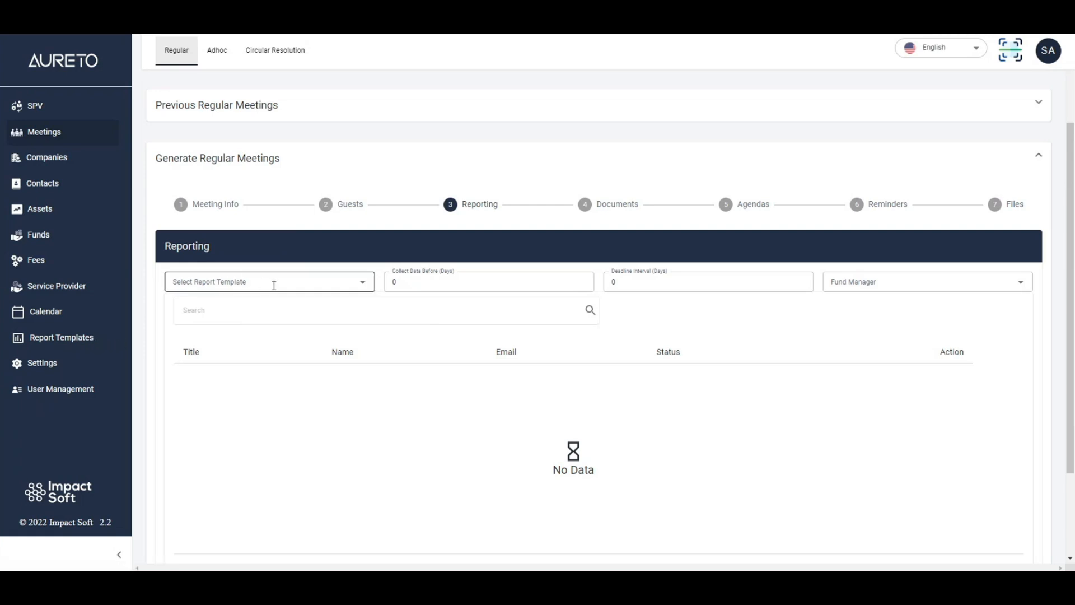
left_click(254, 286)
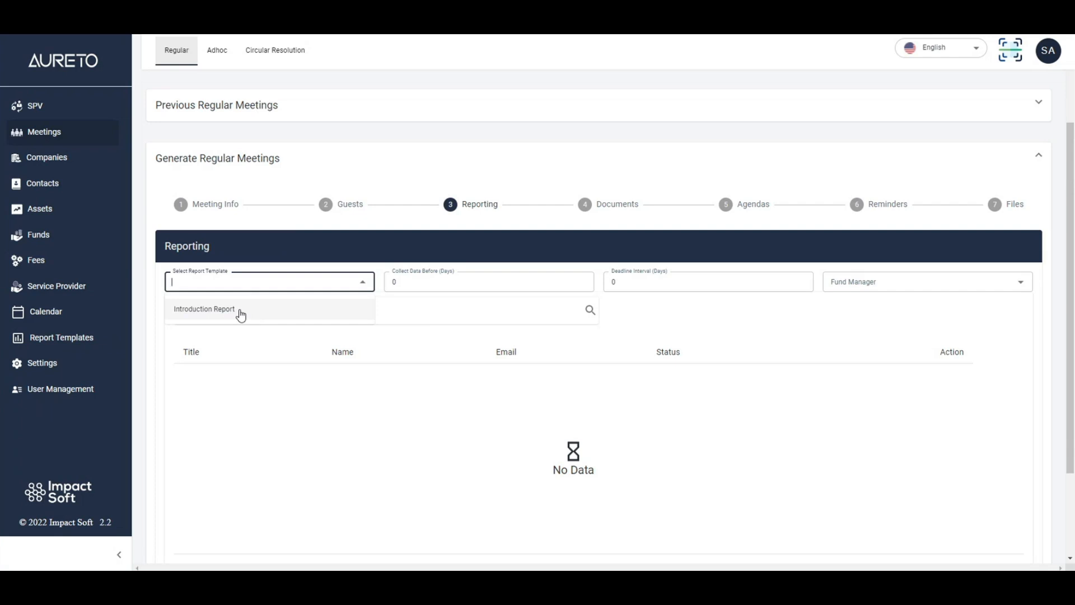
left_click(241, 313)
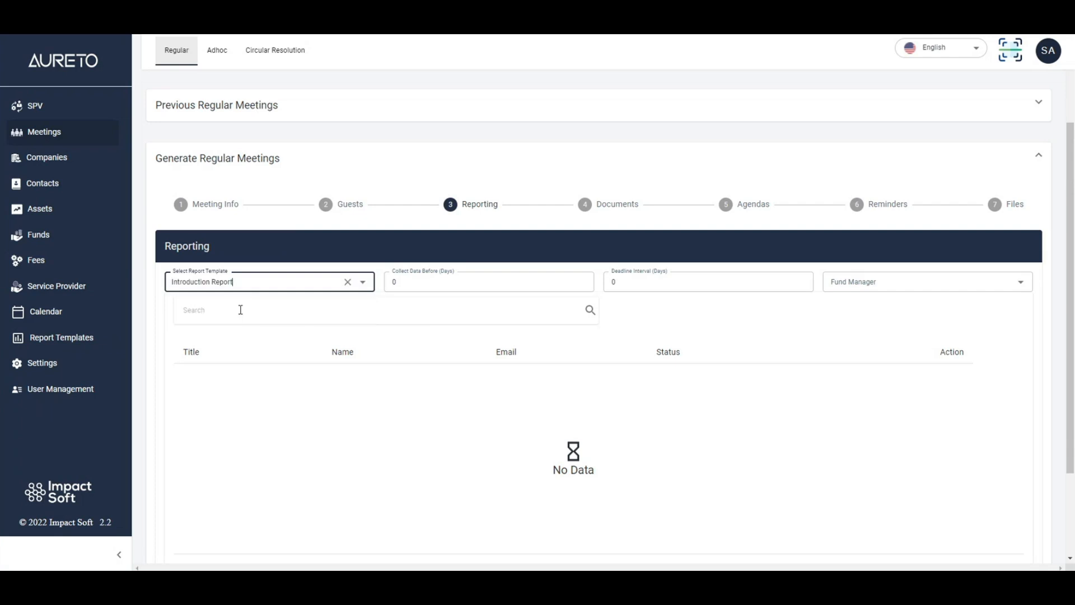
- Set the reporting stage to collect data 15 days before the meeting
left_click(407, 281)
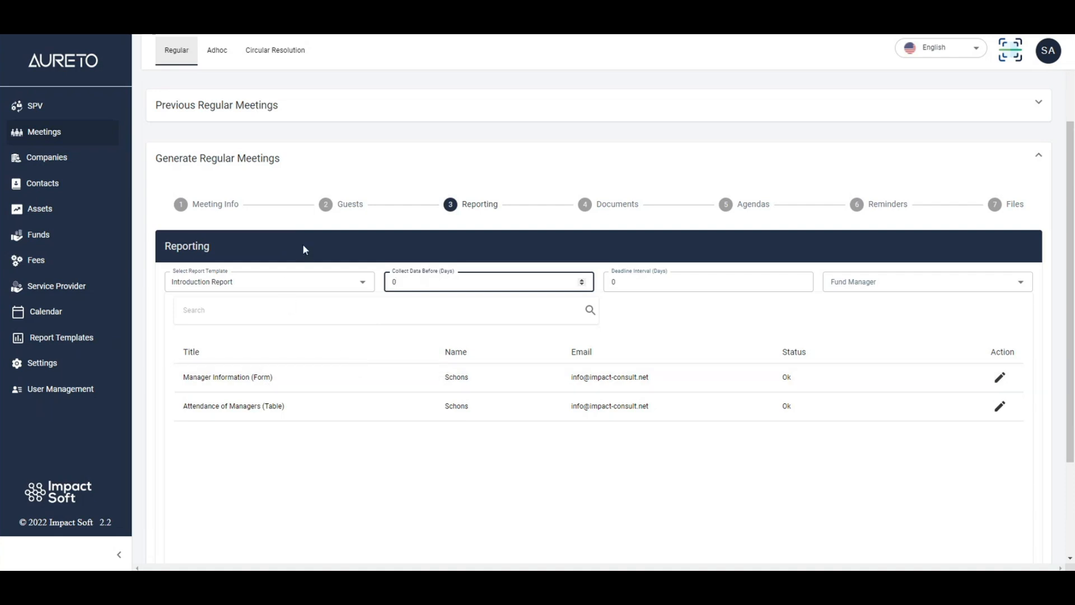
scroll(219, 231, "up", 2)
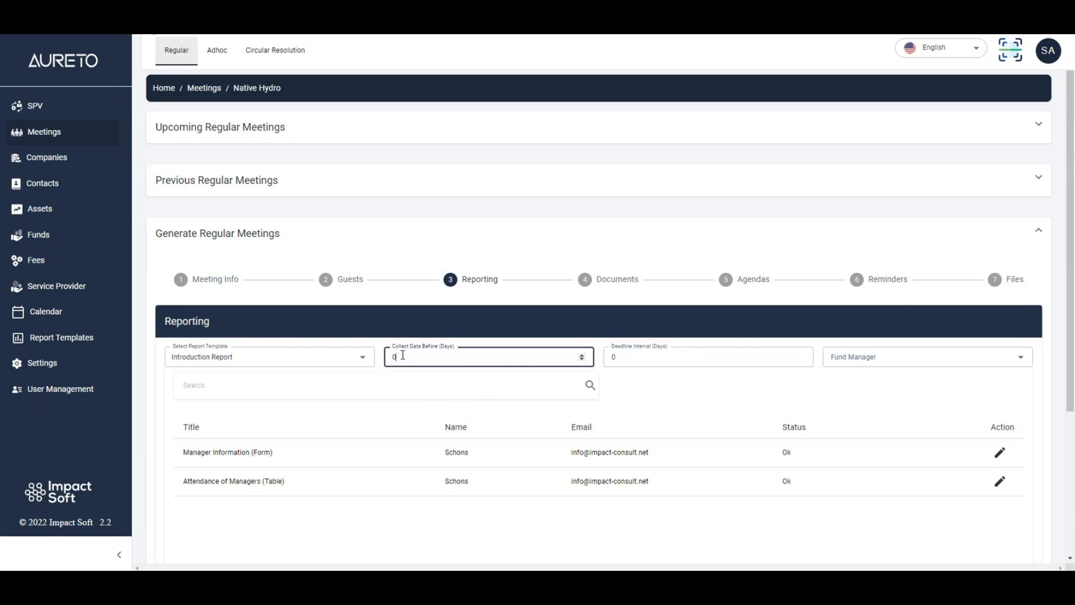
key("BackSpace")
type("15")
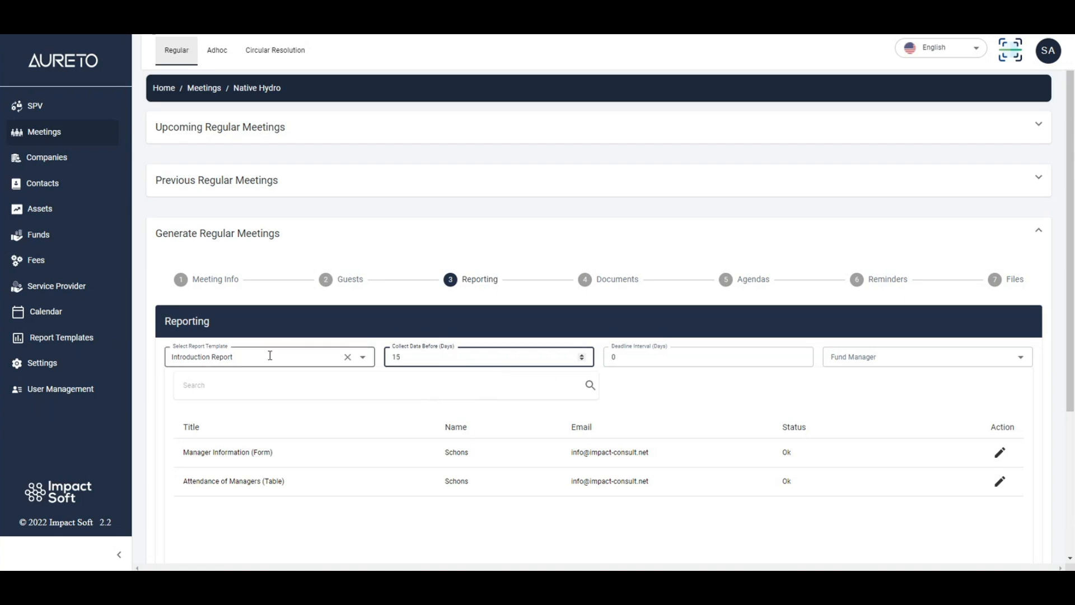
- Set the report's deadline interval to 10 days
left_click(631, 385)
left_click(629, 359)
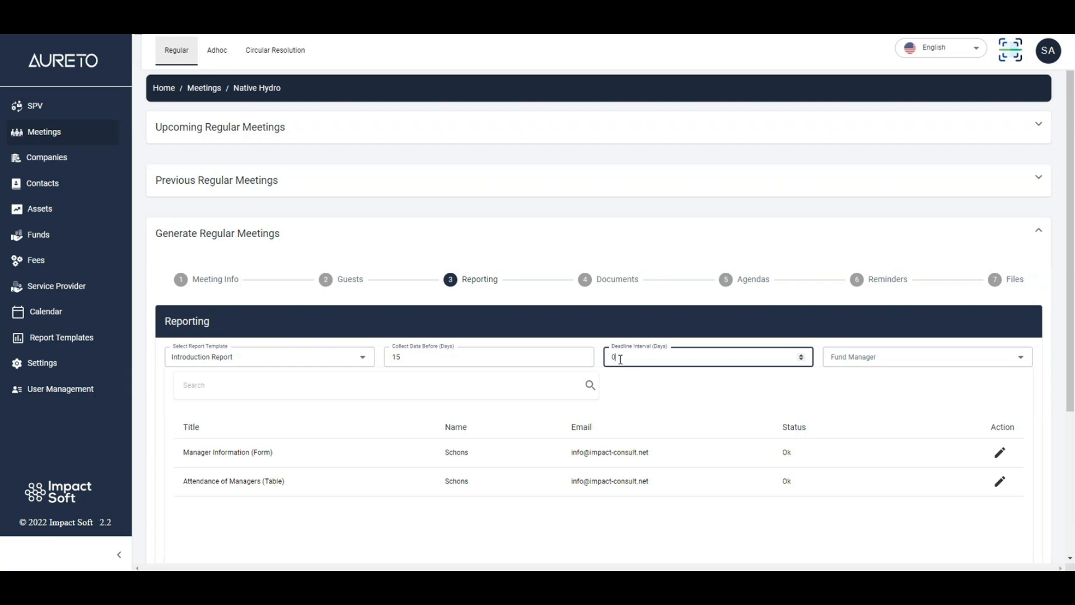
double_click(613, 358)
left_click(640, 391)
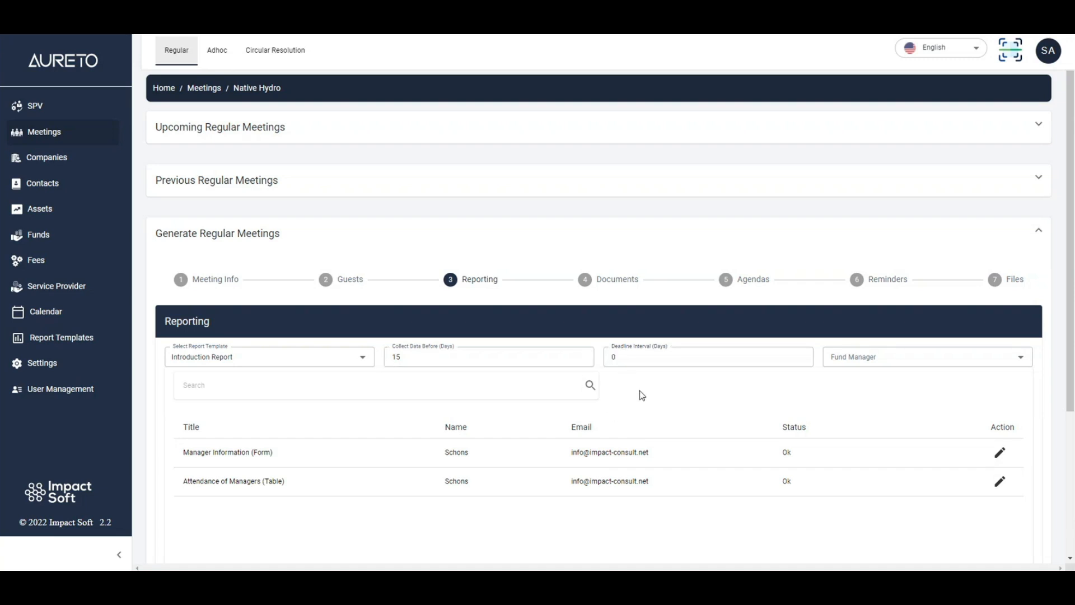
left_click_drag(624, 360, 612, 359)
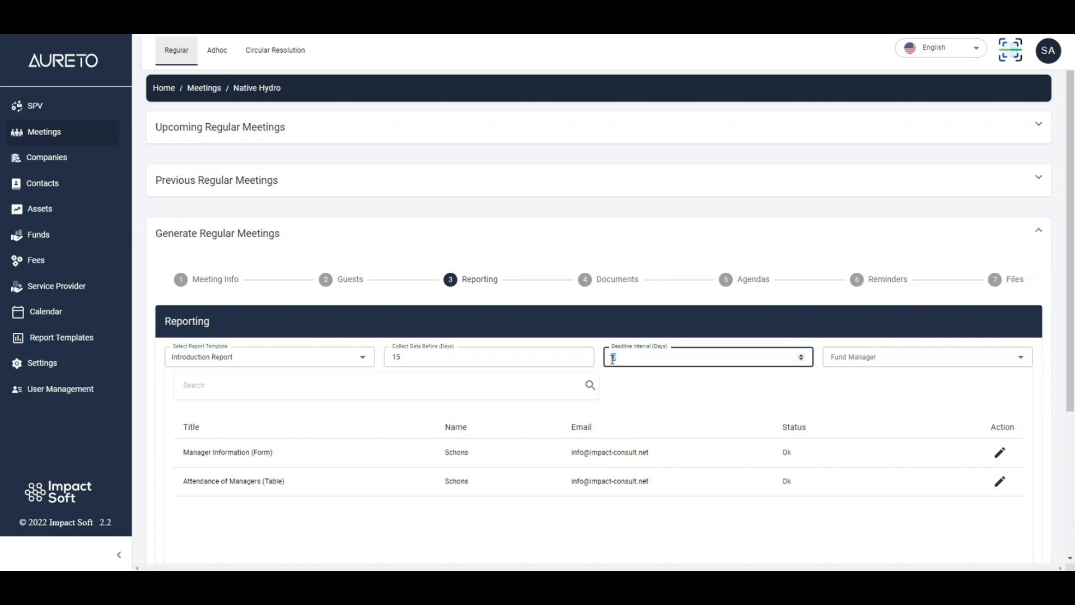
type("10")
left_click(644, 402)
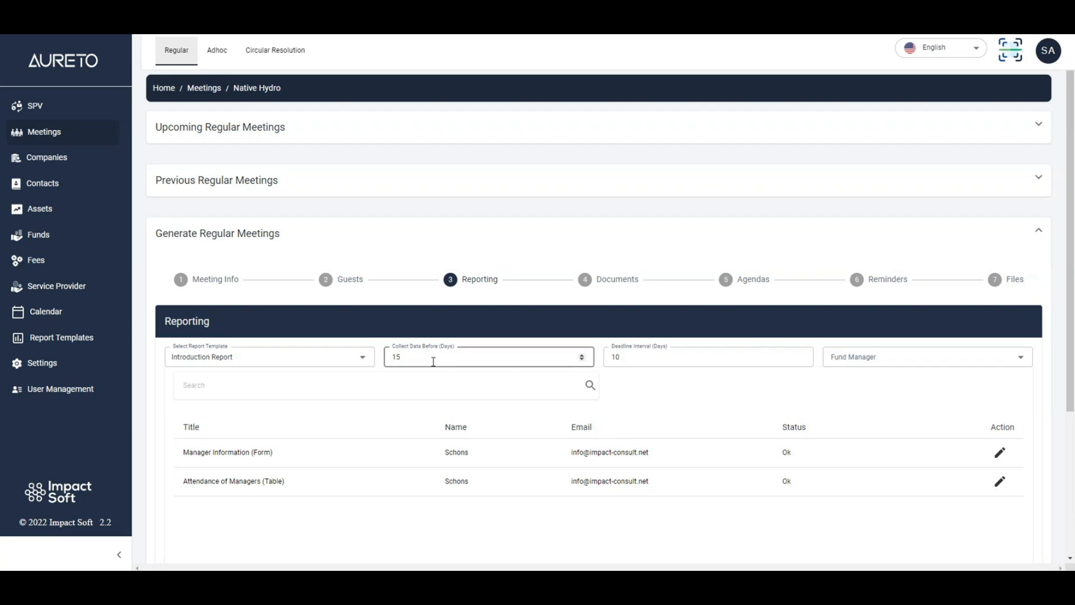
double_click(396, 357)
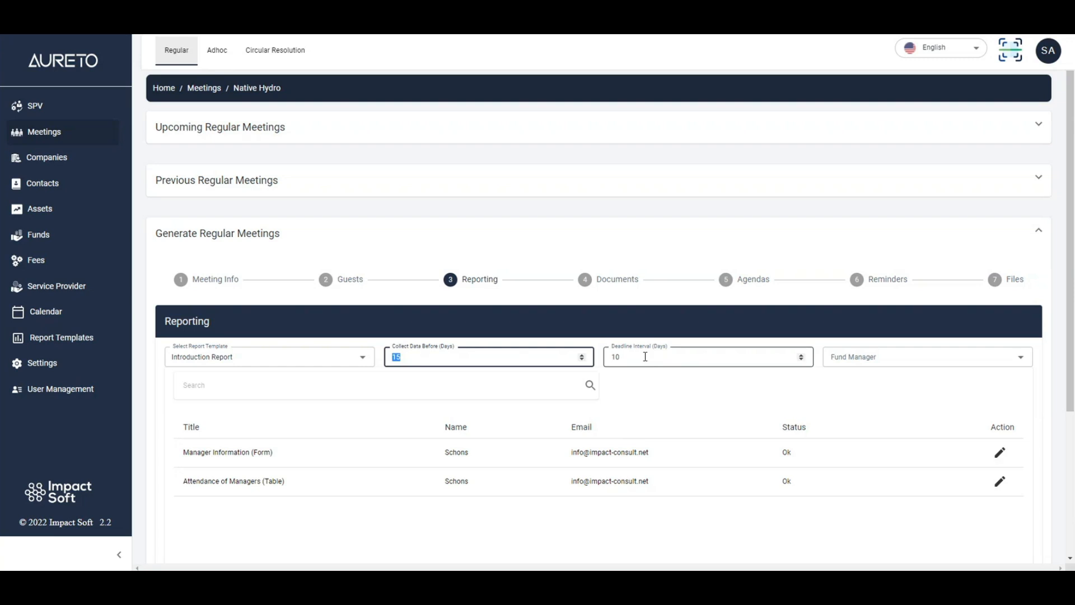
double_click(609, 357)
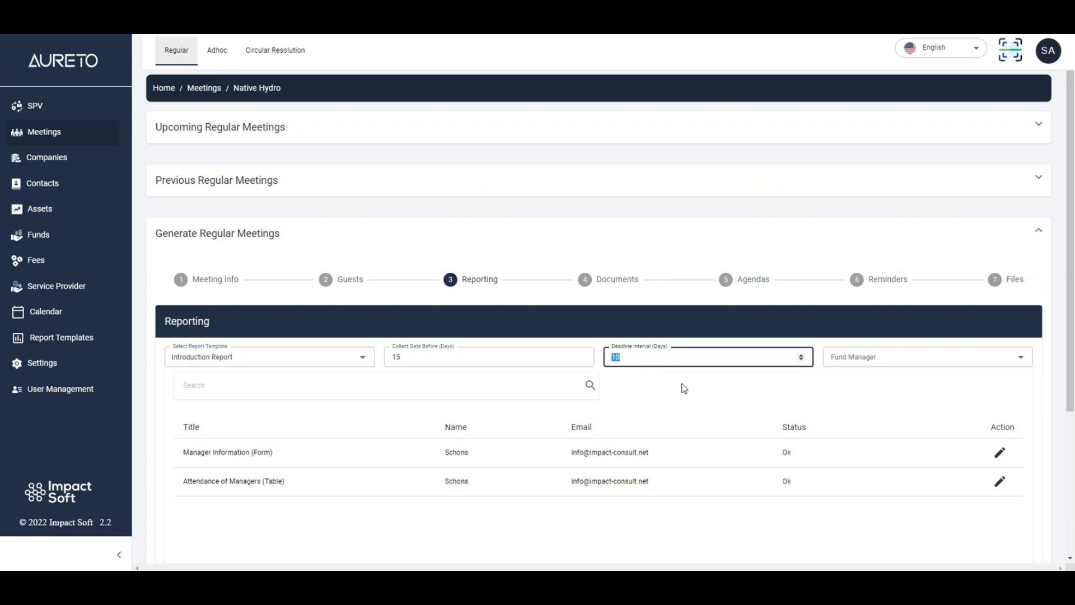
left_click(699, 389)
- Assign the last listed person as fund manager for the report and continue to the Documents stage
left_click(869, 357)
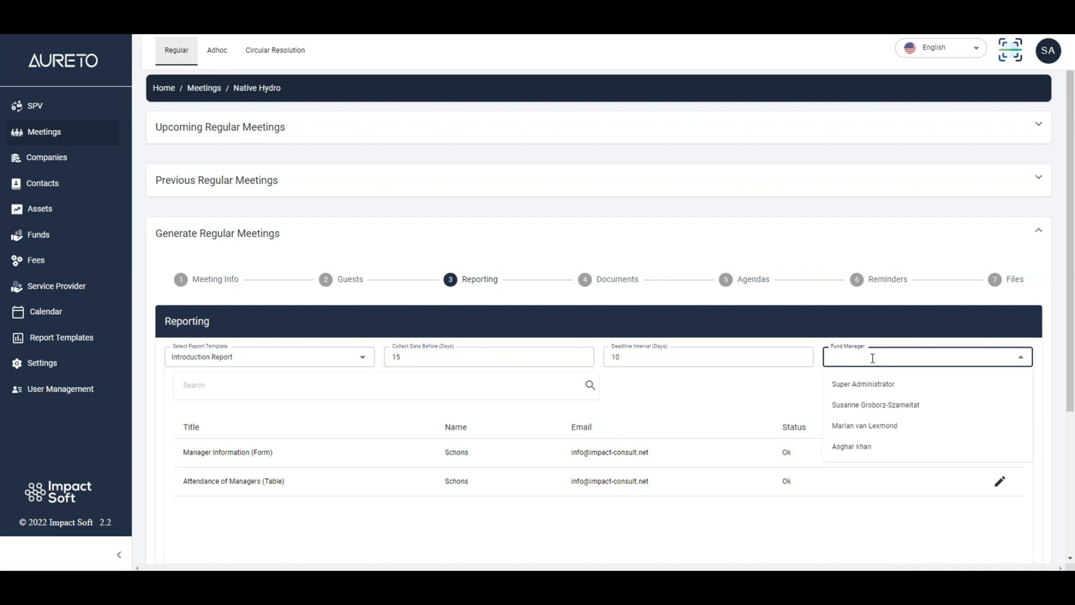
left_click(867, 448)
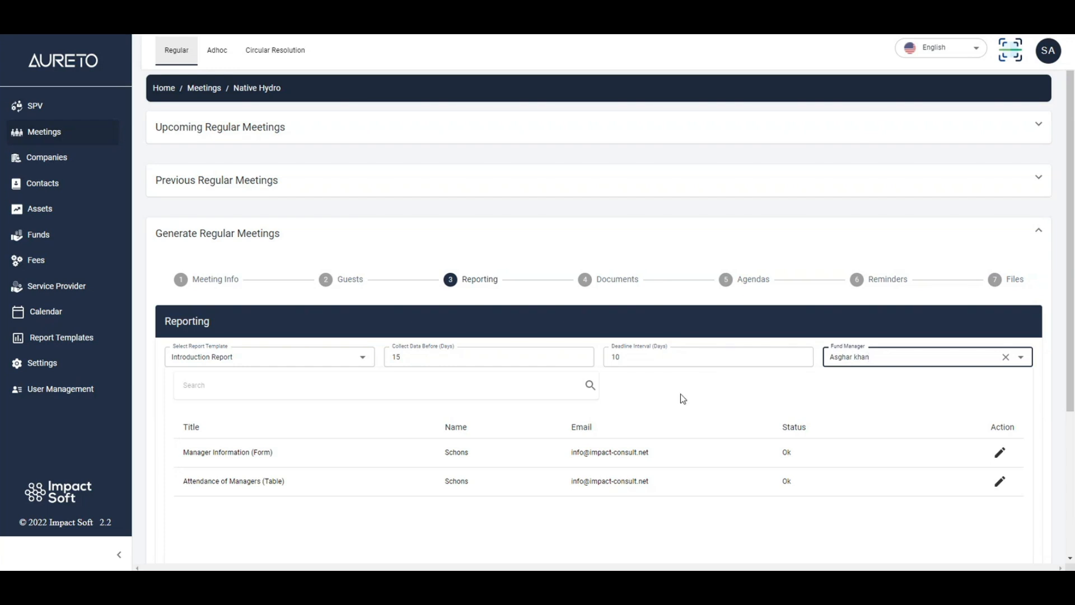
scroll(679, 389, "down", 4)
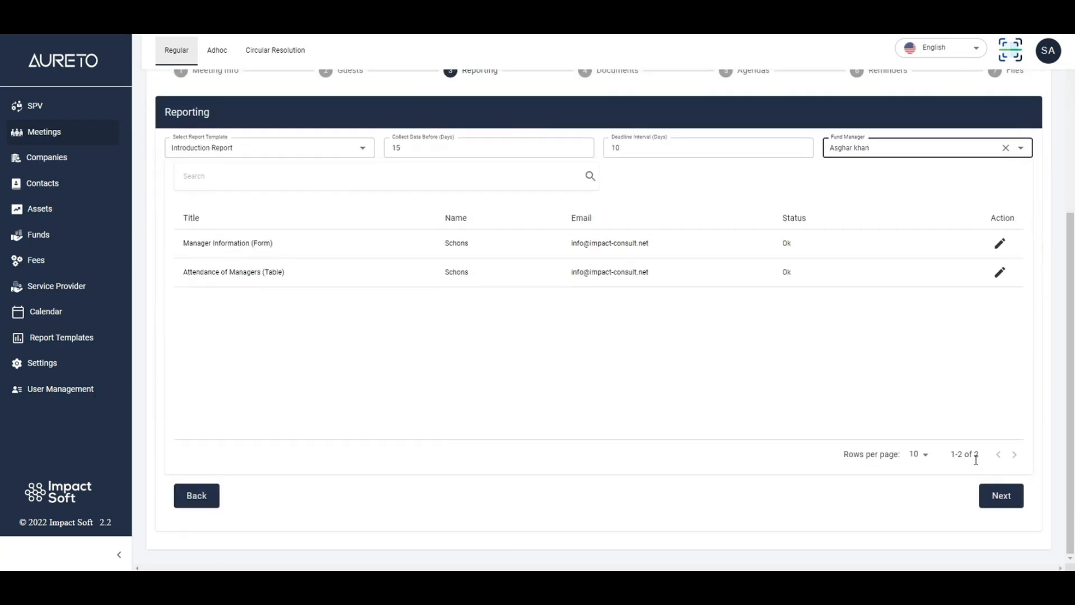
left_click(997, 497)
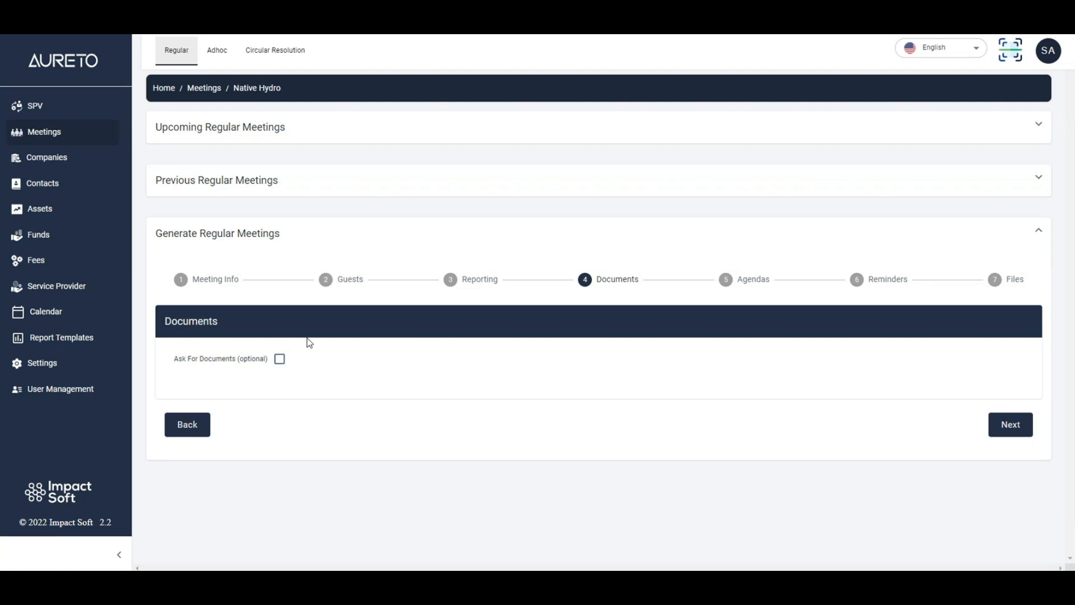
- Enable the optional request for documents for this meeting
left_click(279, 360)
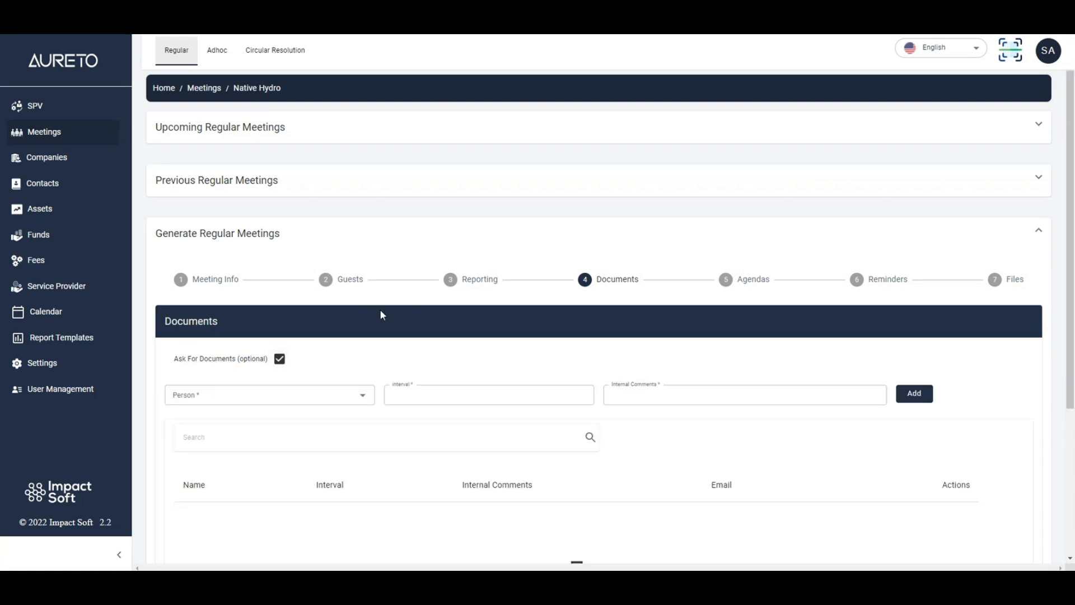
scroll(376, 317, "down", 4)
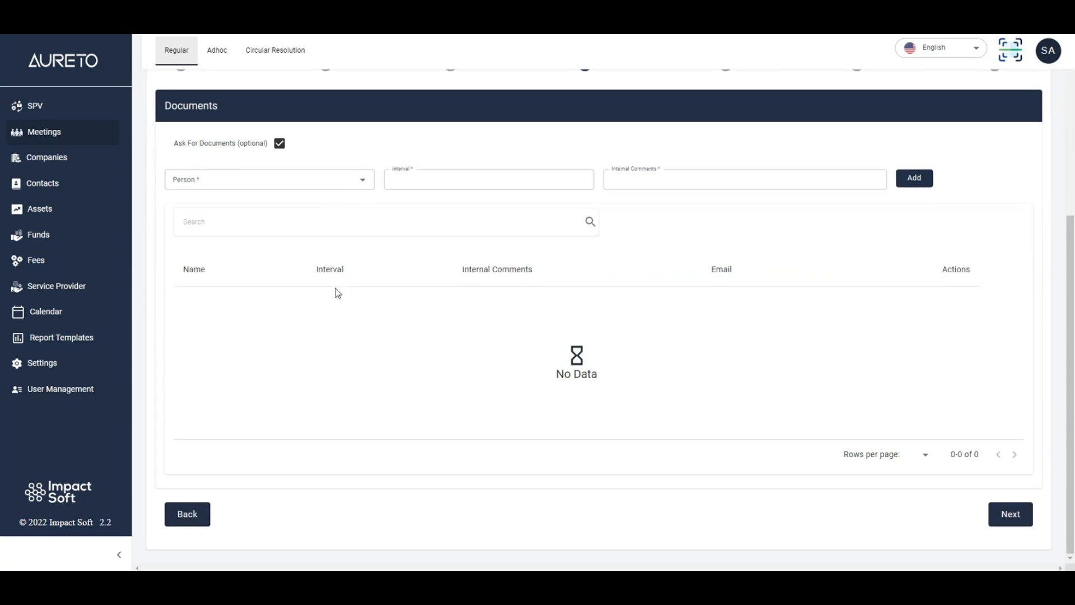
scroll(336, 312, "up", 3)
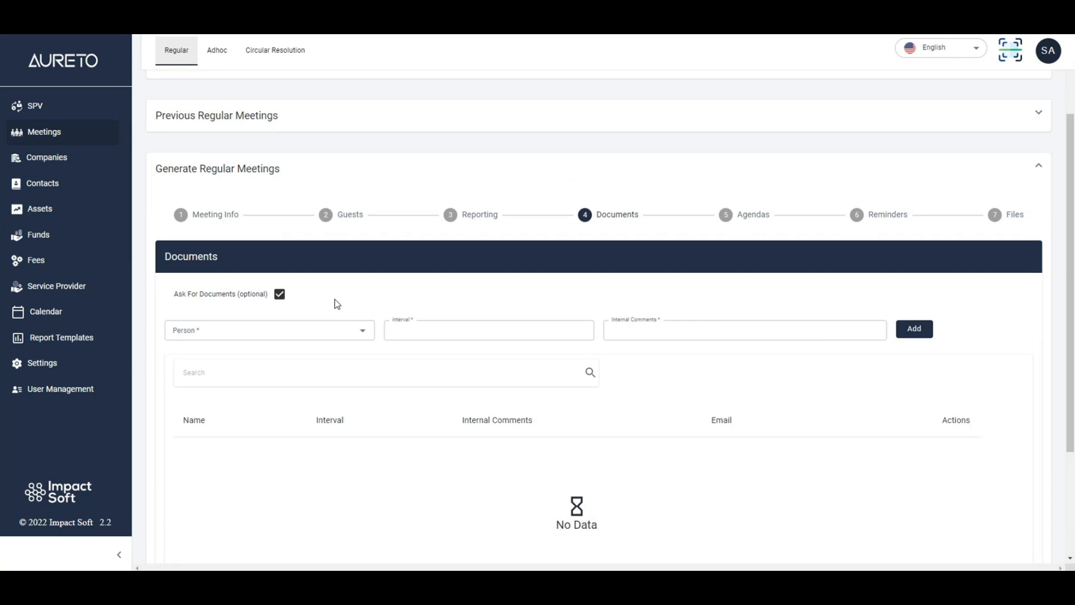
scroll(337, 304, "down", 1)
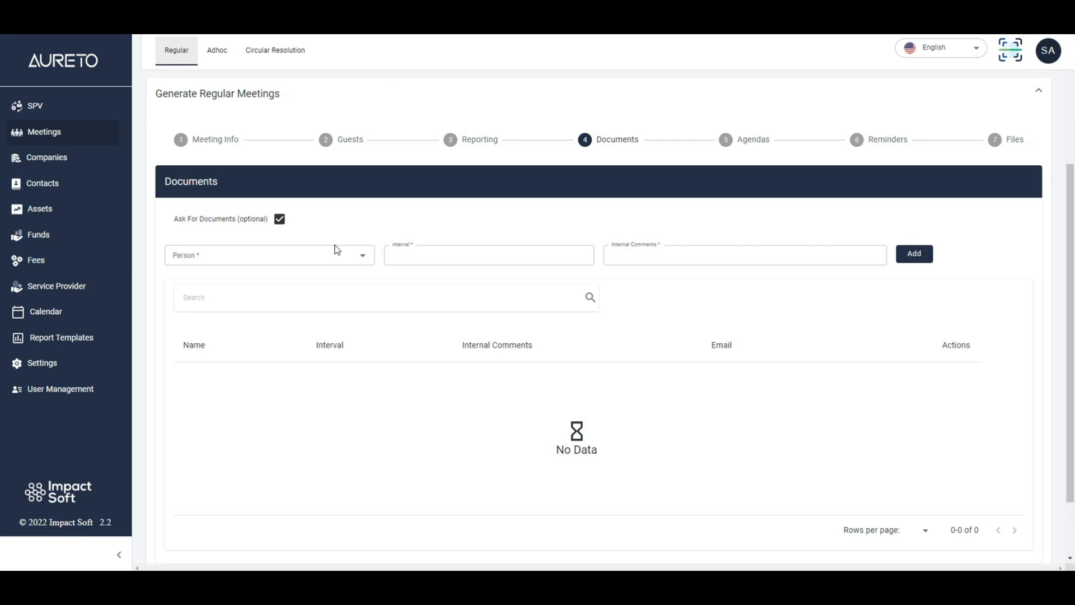
- Find the intended person by name and select them as the recipient of the document request
left_click(276, 257)
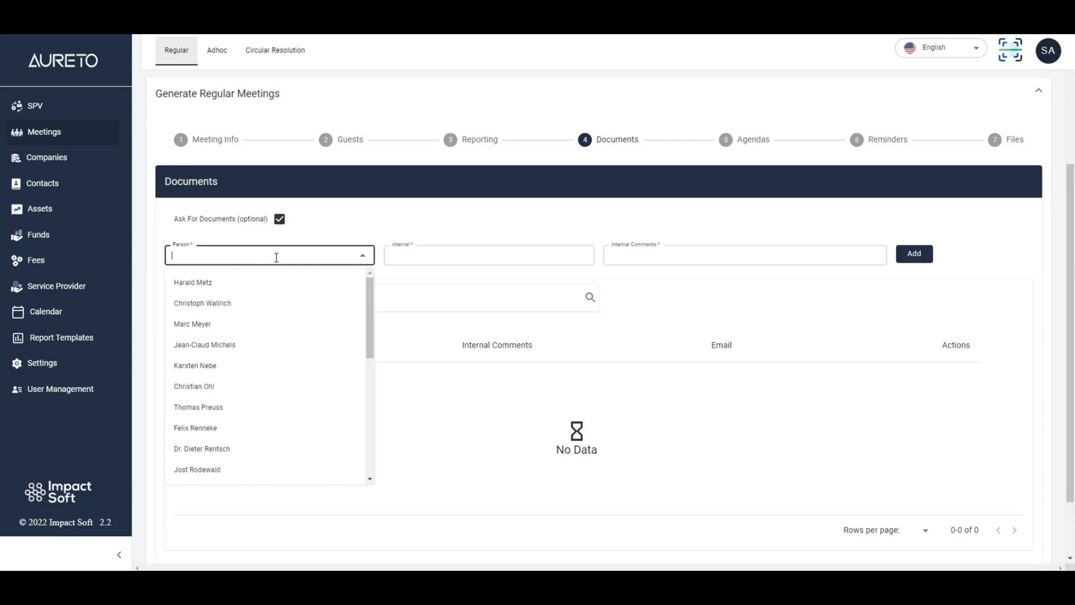
type("mar")
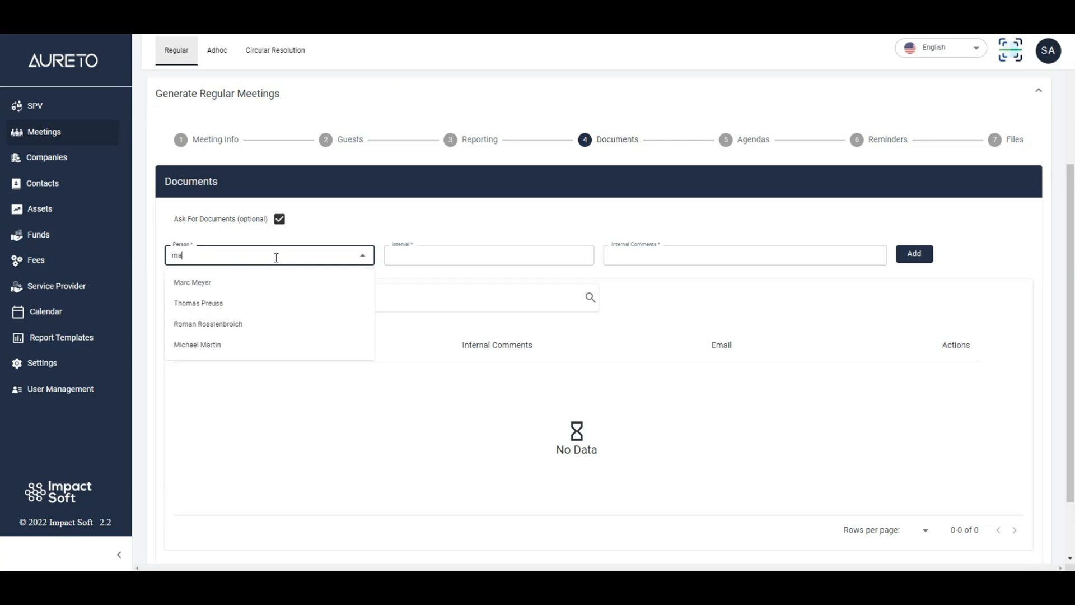
key("BackSpace")
key("BackSpace")
key("BackSpace")
type("asgh")
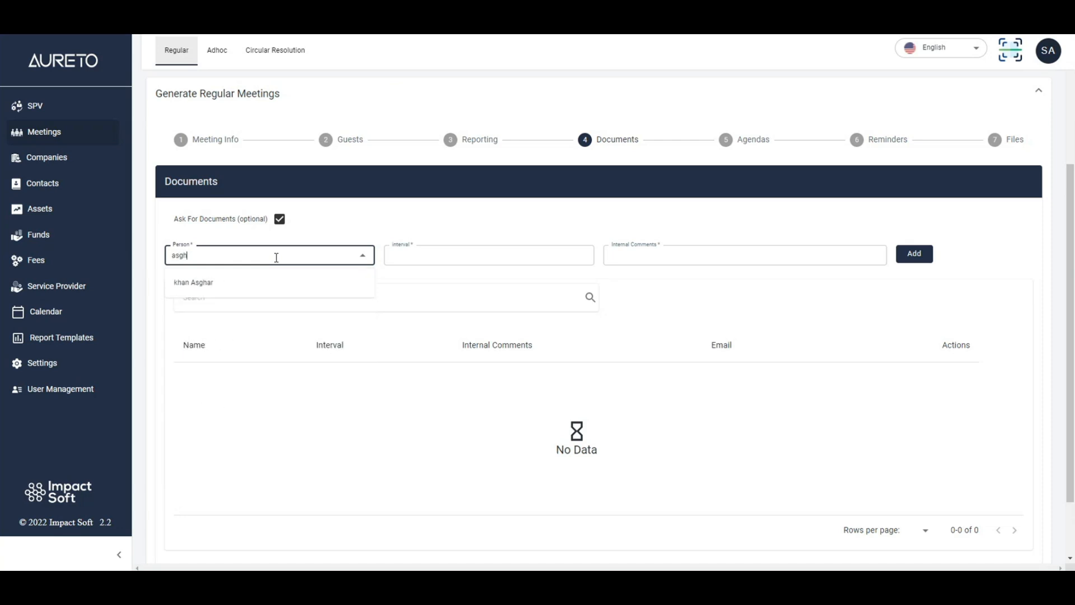
left_click(280, 283)
- Add the document request with an interval of 10 and the internal comment "Accounting Report"
left_click(459, 256)
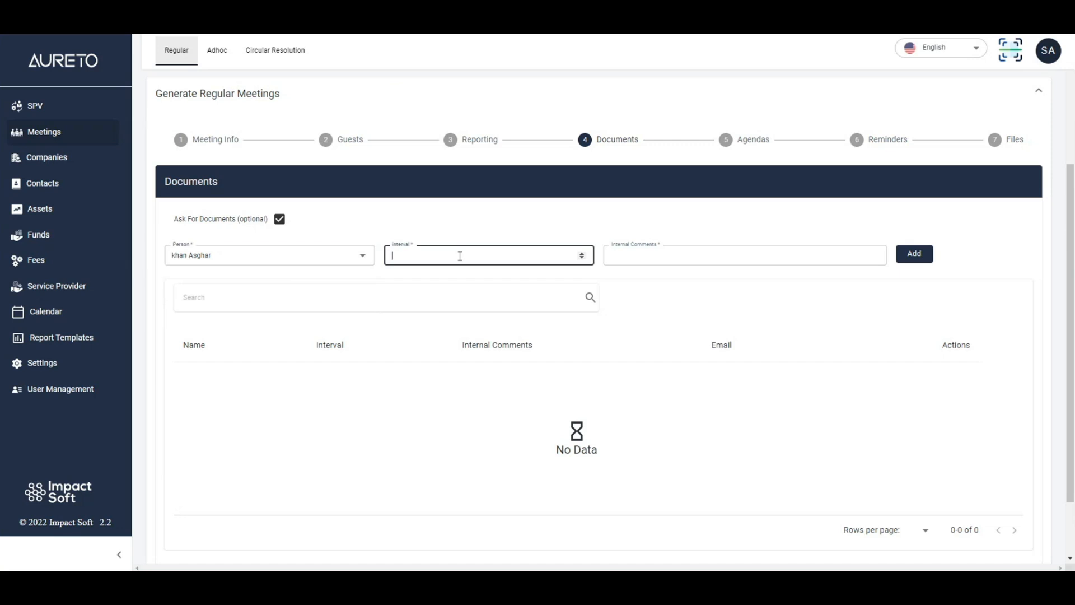
type("10")
left_click(648, 256)
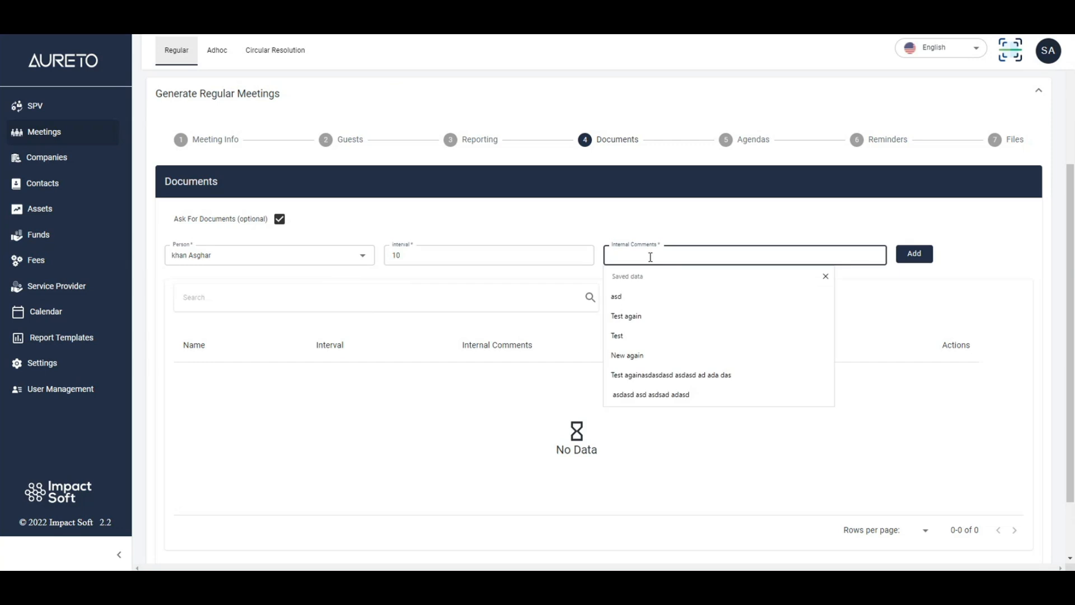
type("Accou")
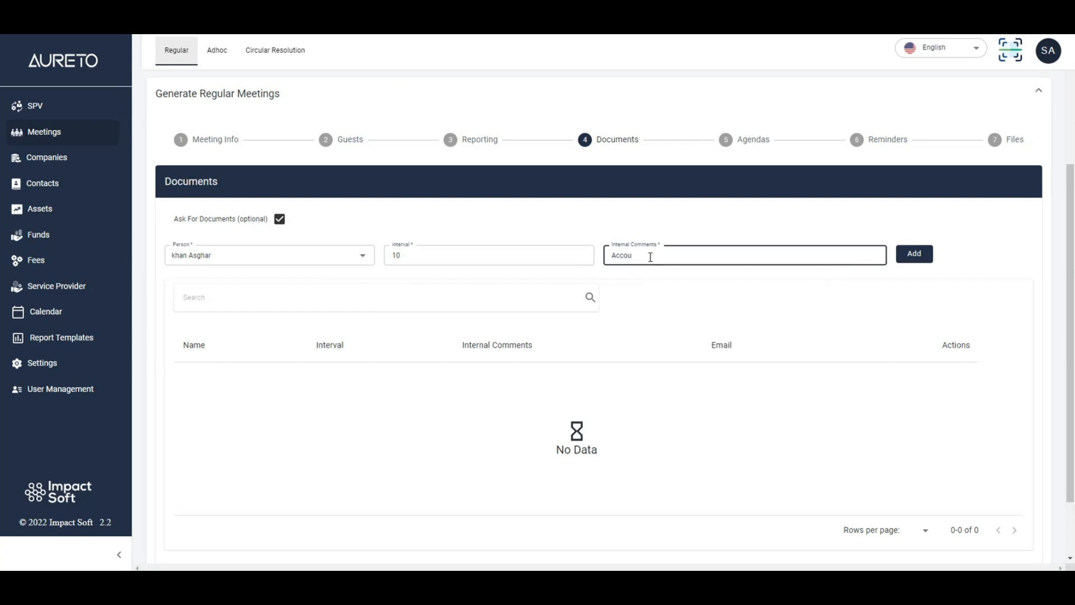
type("nting Report")
left_click(921, 259)
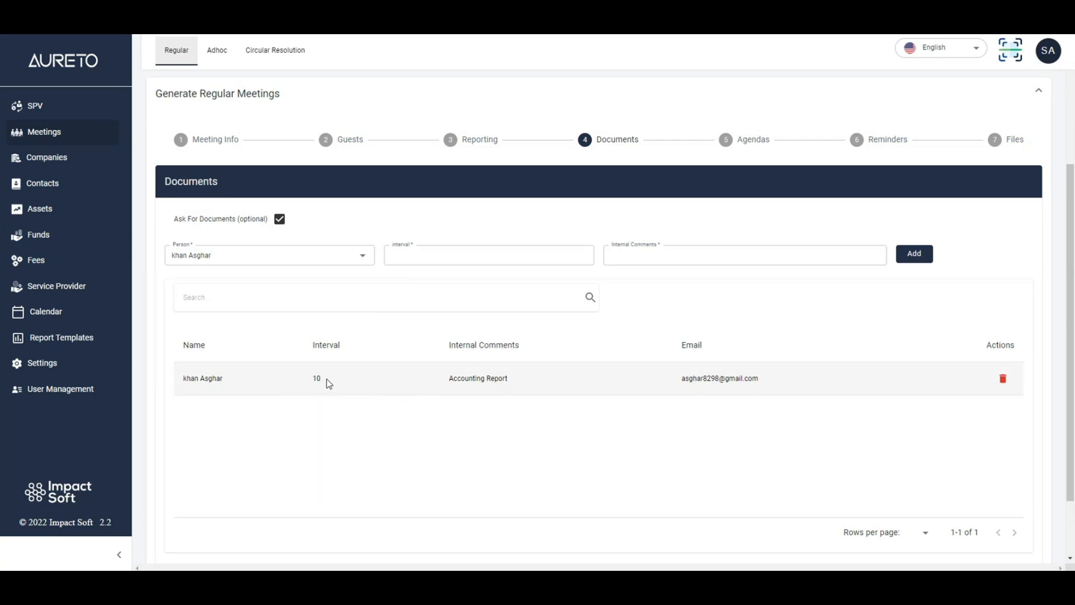
- Finish the Documents stage and continue to the Agendas stage
left_click_drag(327, 379, 312, 379)
scroll(581, 423, "down", 2)
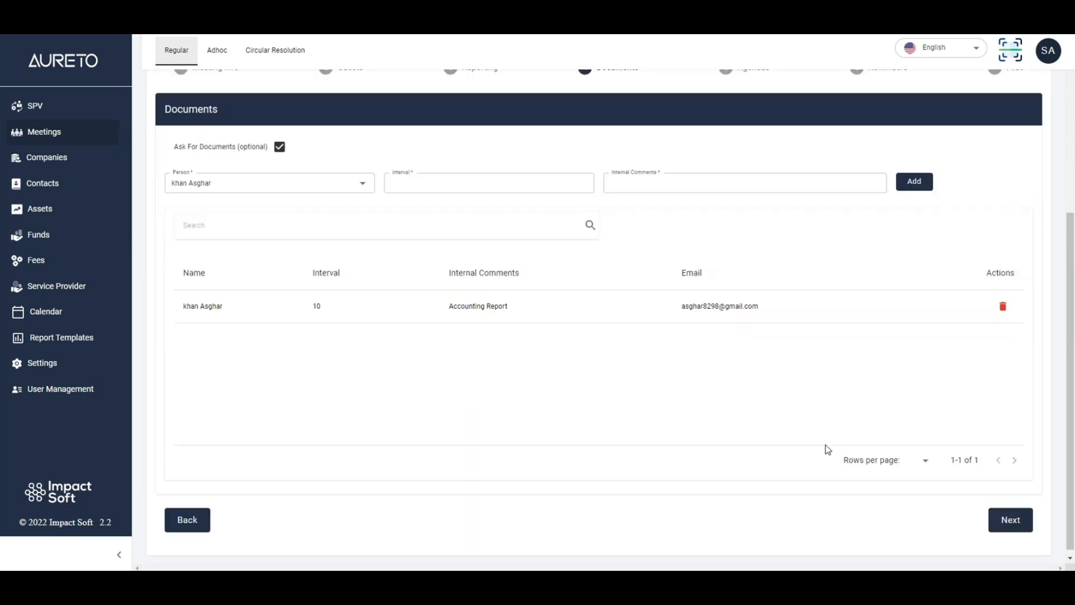
left_click(1017, 515)
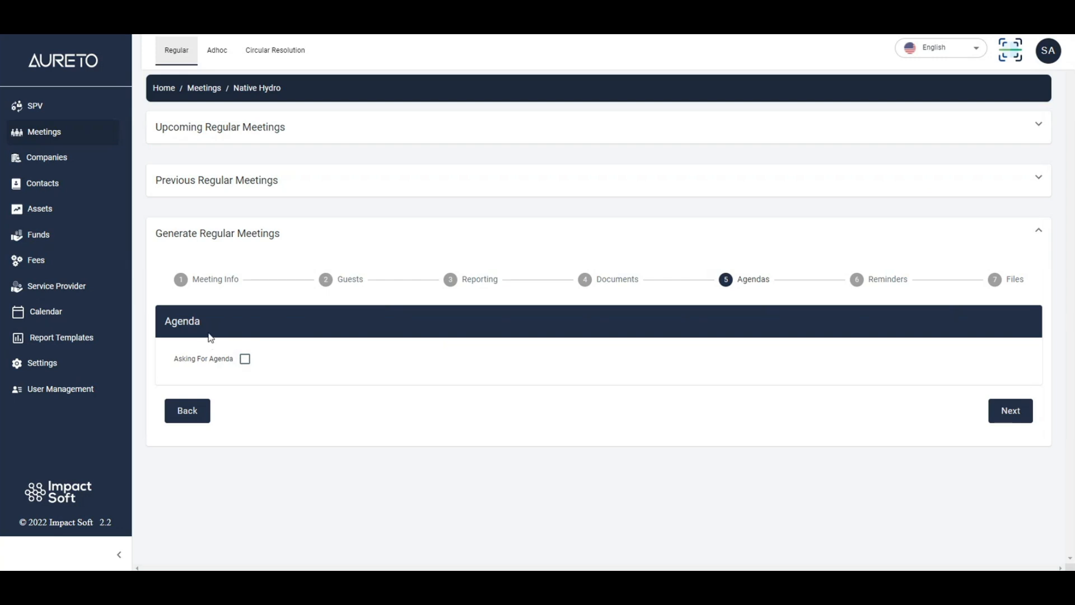
- Enable asking for an agenda and set its interval to 5 days before the meeting
left_click(245, 358)
scroll(318, 350, "down", 2)
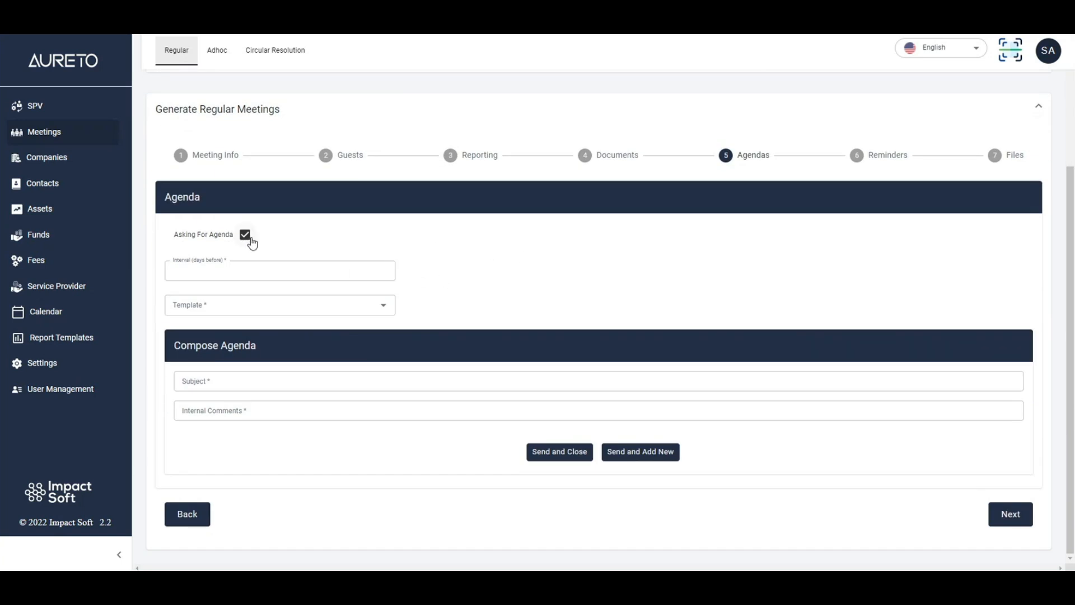
left_click(240, 268)
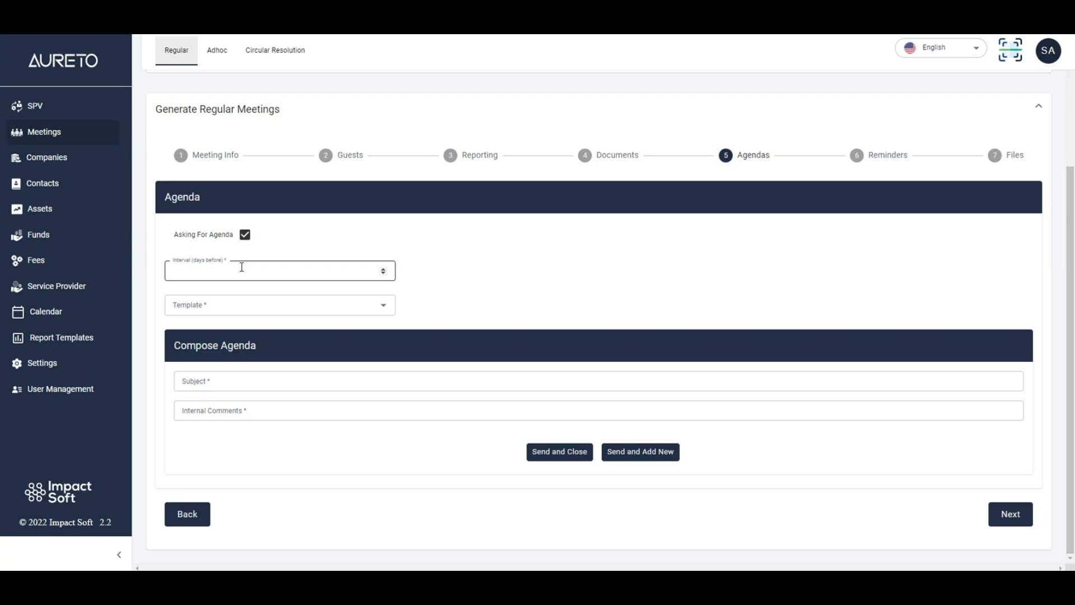
left_click(206, 274)
type("5")
left_click(455, 306)
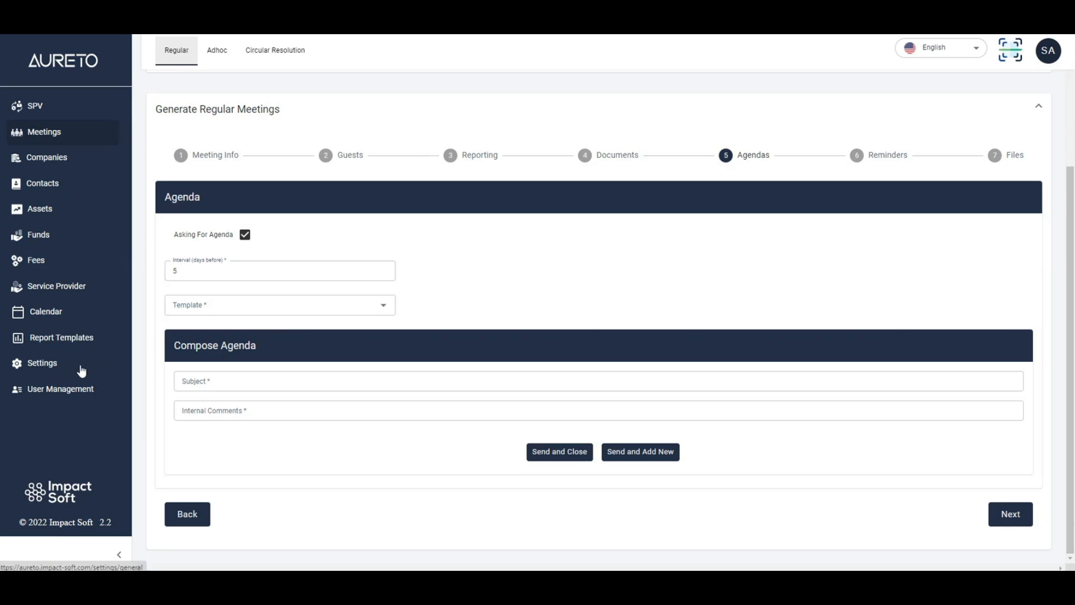
- Choose Template 1 as the template for the agenda request
left_click(245, 310)
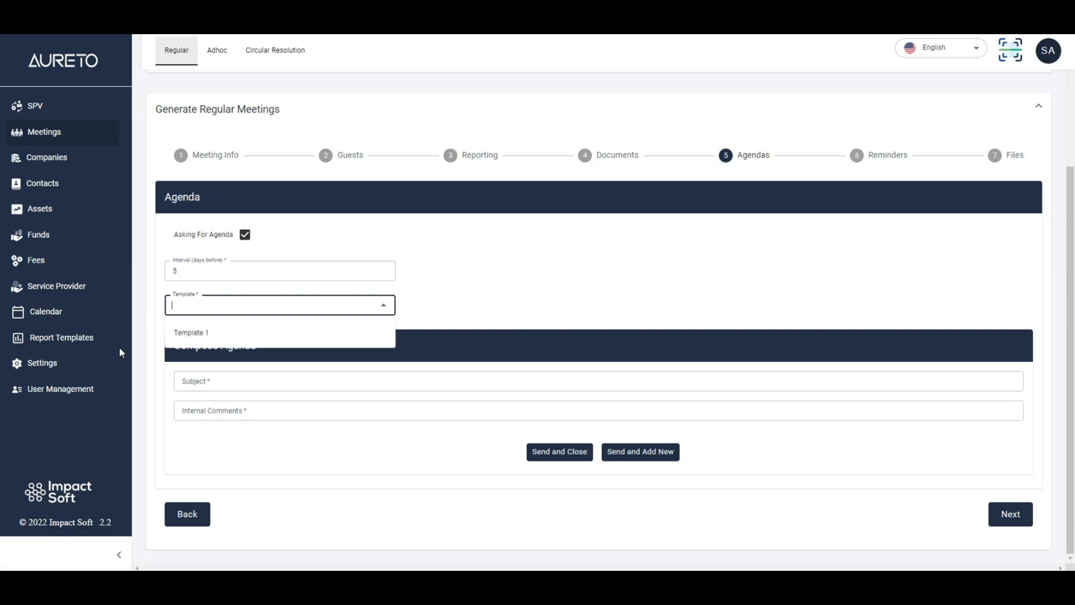
left_click(156, 347)
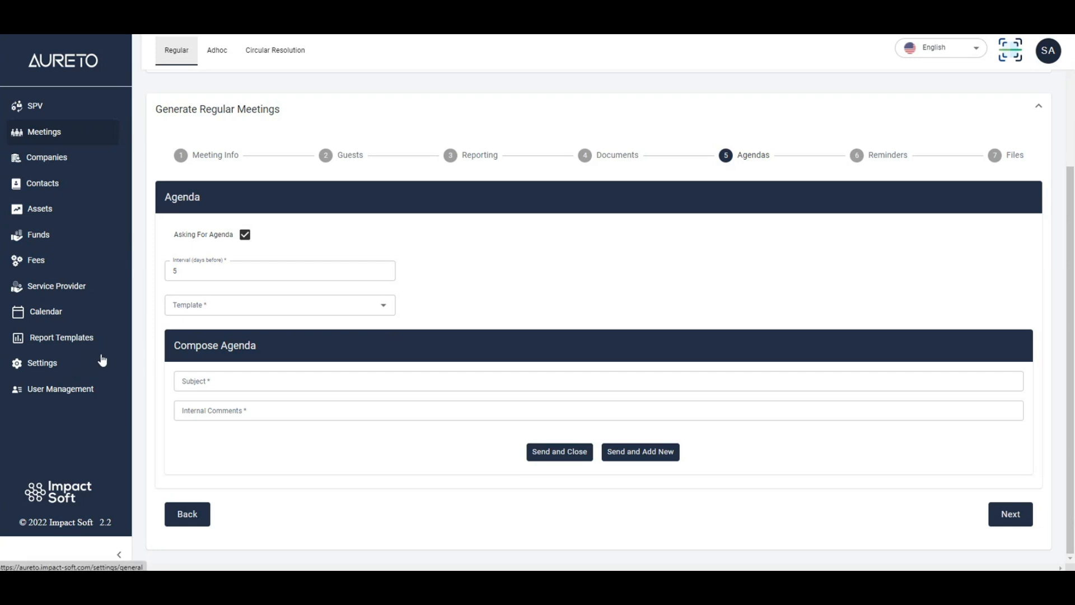
left_click(184, 307)
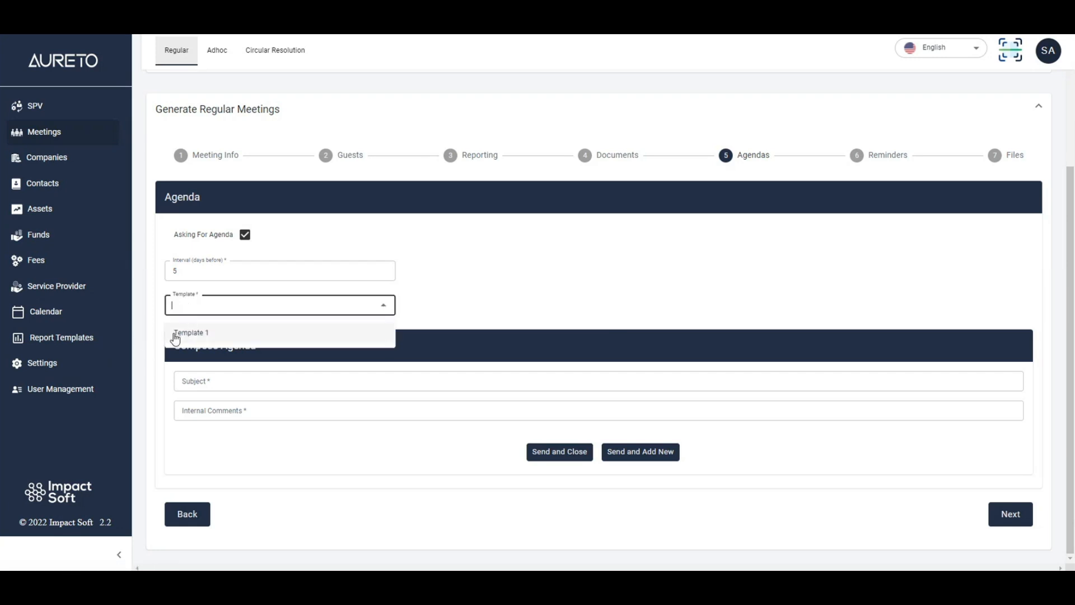
left_click(219, 339)
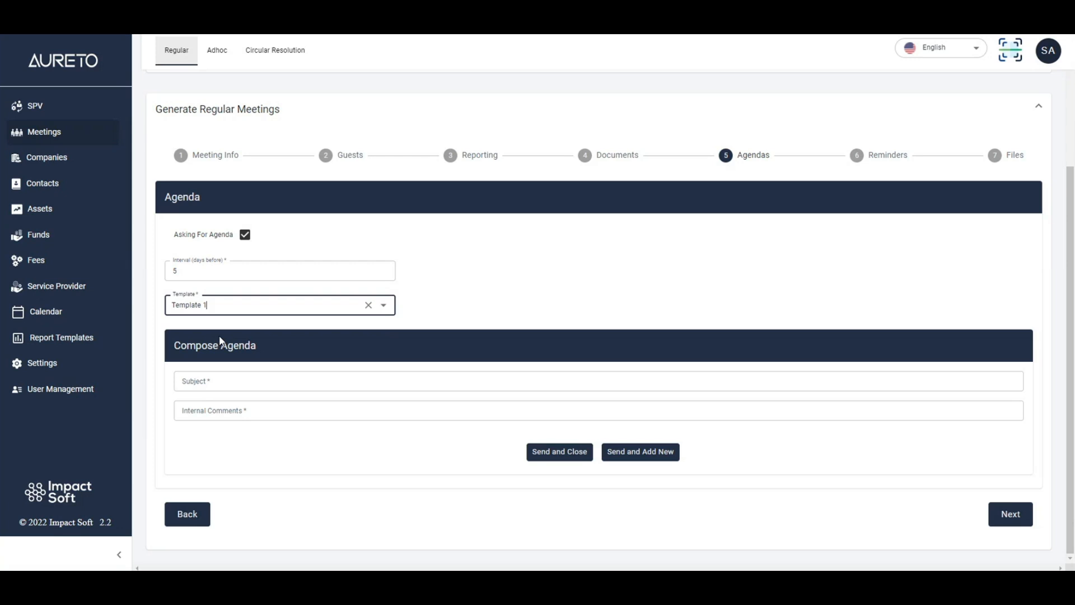
left_click(265, 342)
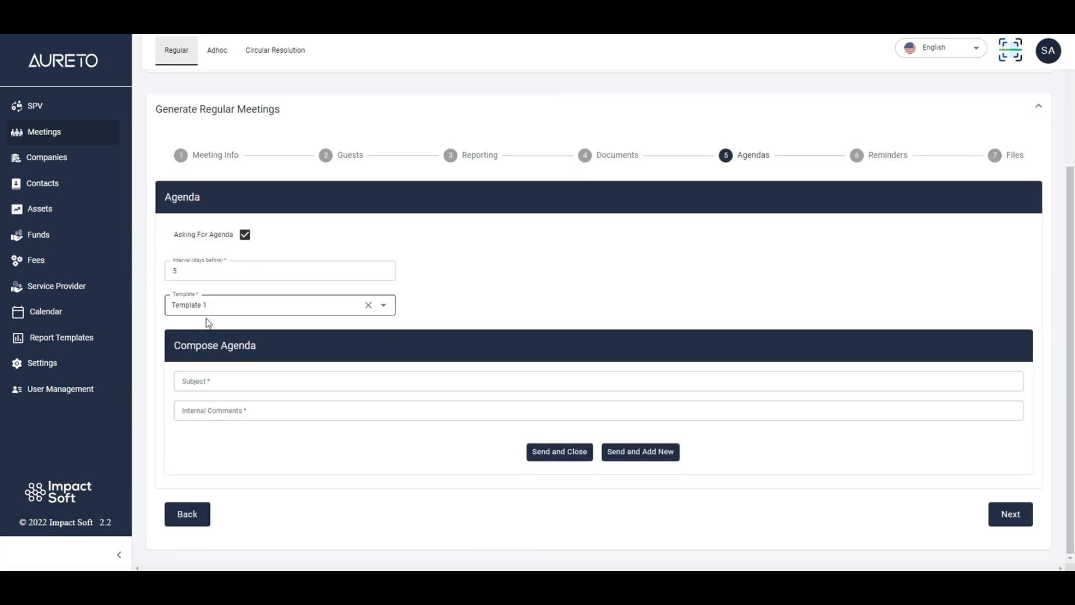
left_click(230, 318)
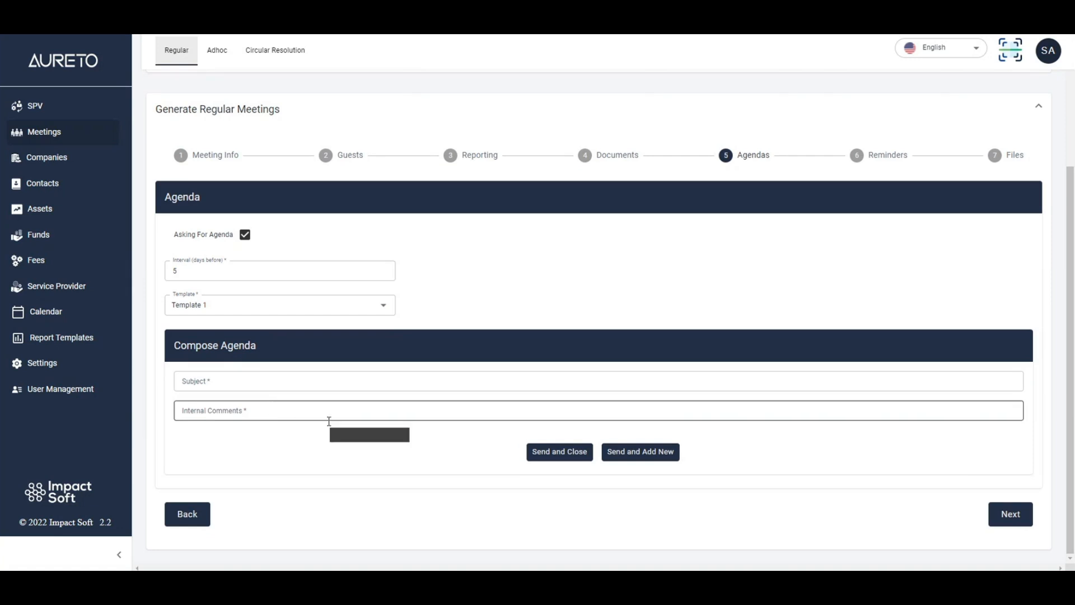
- Leave the agenda's subject and comments empty and continue to the Reminders stage
left_click(221, 377)
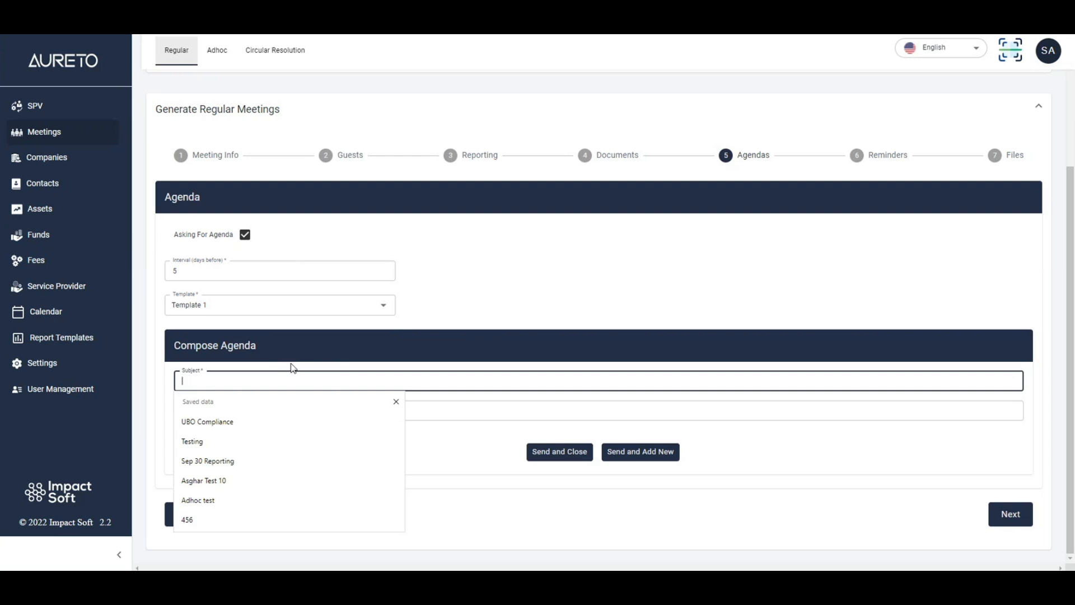
left_click(270, 357)
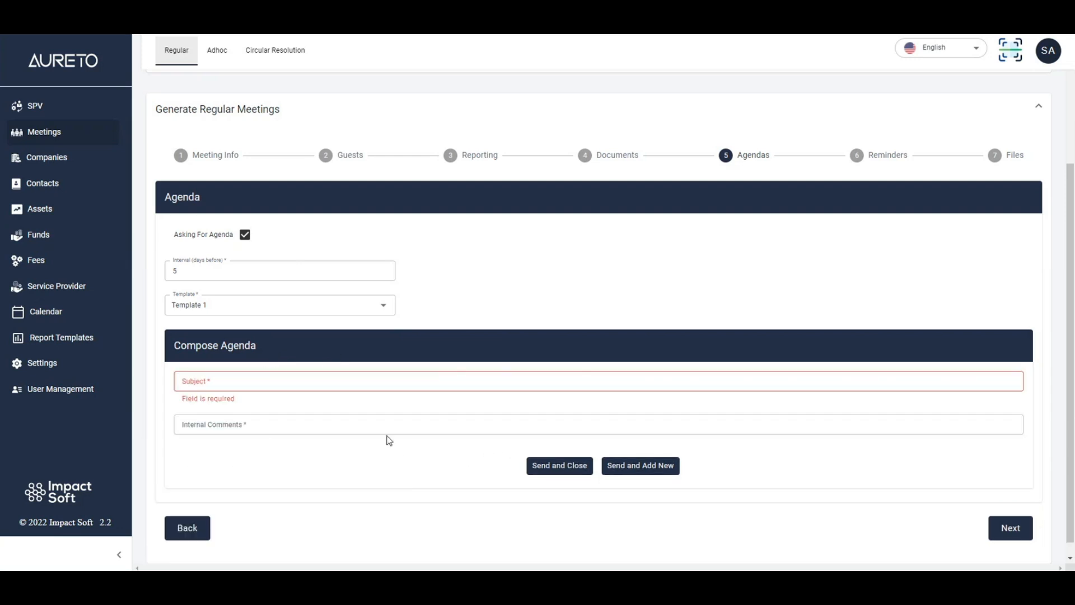
left_click(1025, 532)
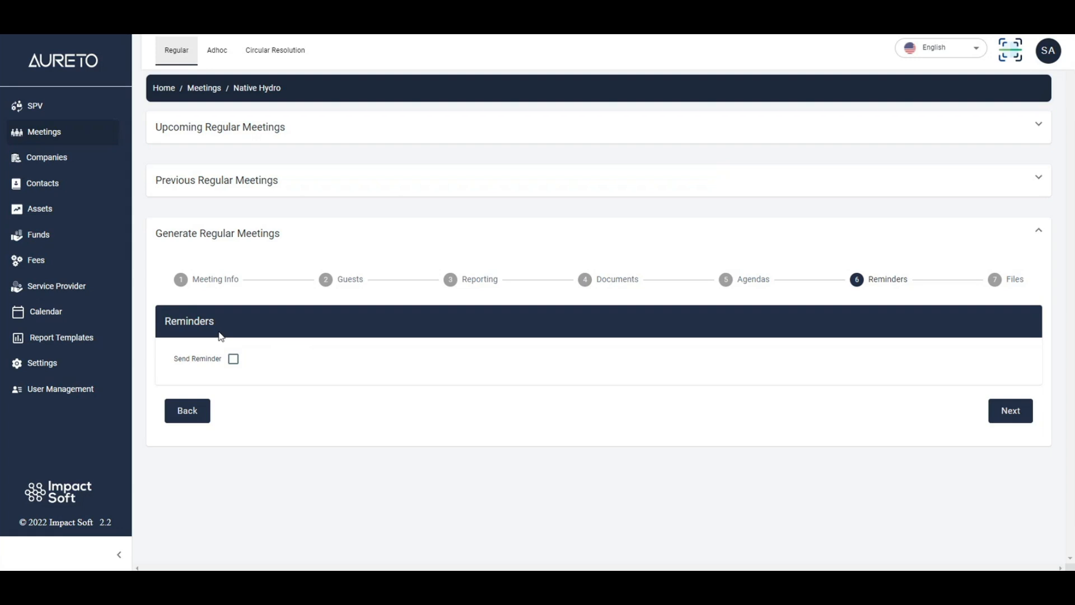
- Enable sending a reminder for the meeting and set its interval to 5 days
left_click(241, 361)
scroll(303, 350, "down", 4)
scroll(308, 351, "up", 3)
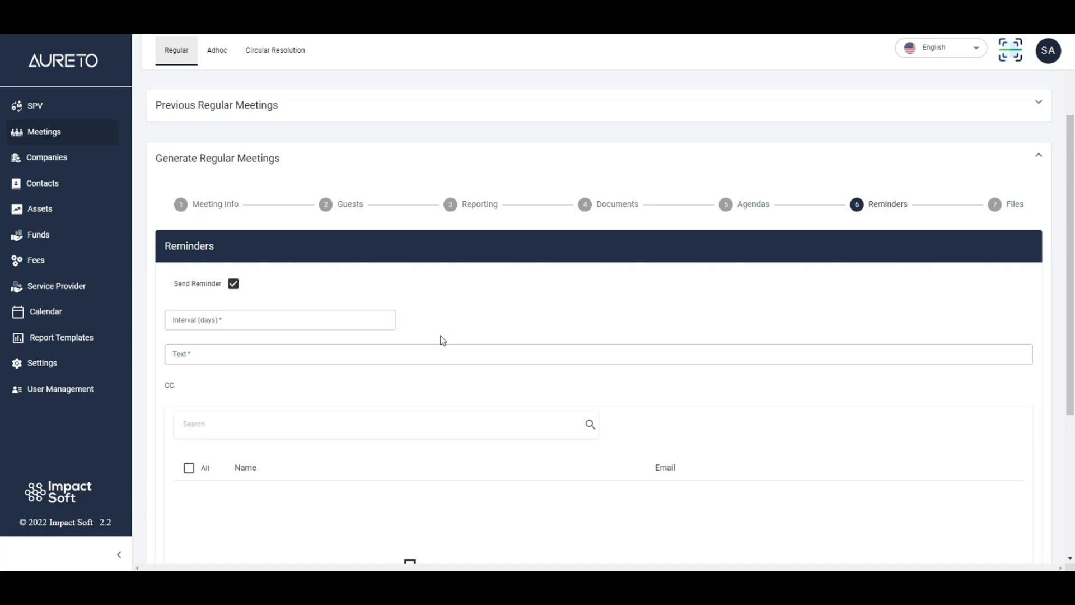
left_click(308, 318)
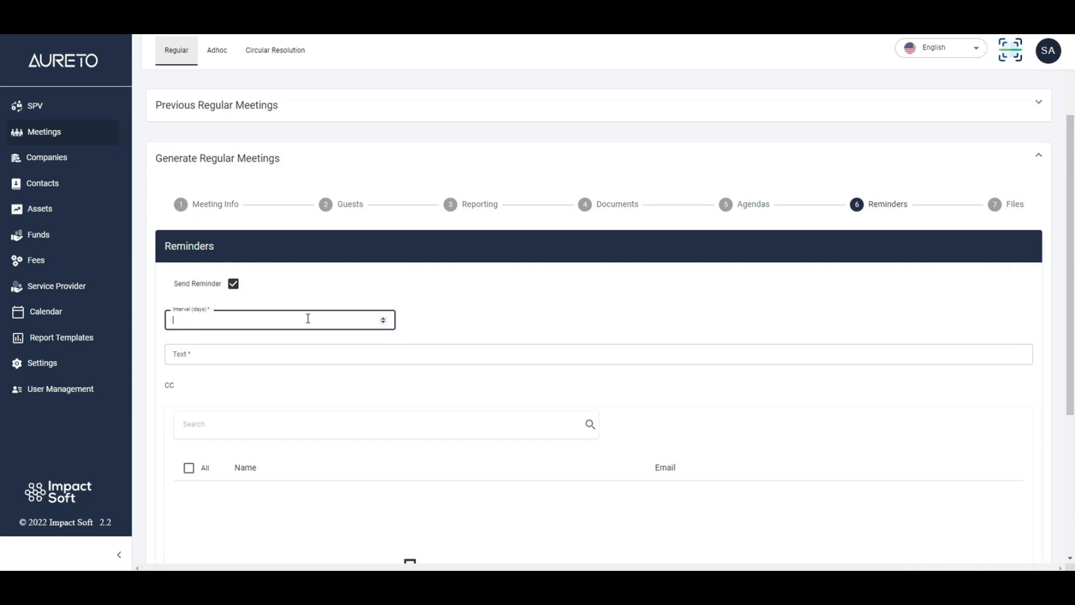
type("5")
- Enter "There is meeting coming up" as the reminder text
left_click(232, 350)
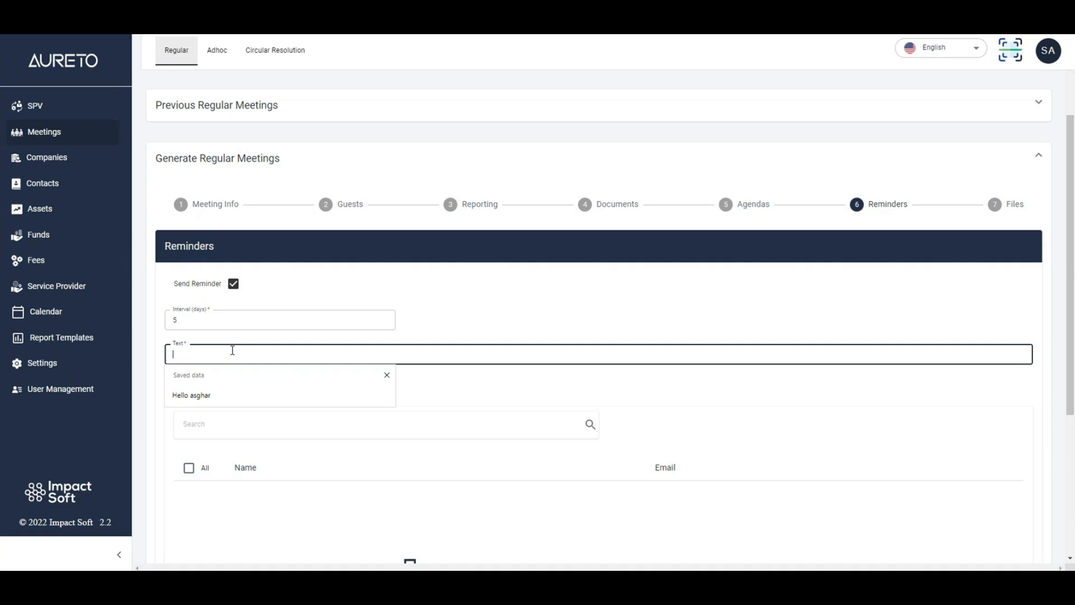
type("There")
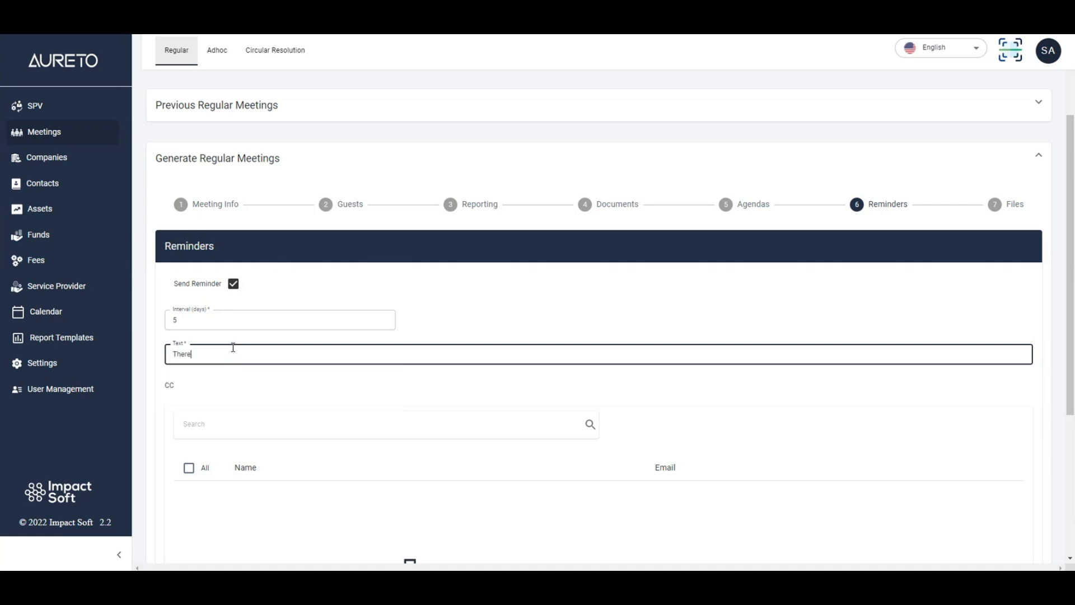
type(" u is meeting coming uop")
- Finish the Reminders stage without CC recipients and continue to the Files stage
scroll(233, 347, "down", 3)
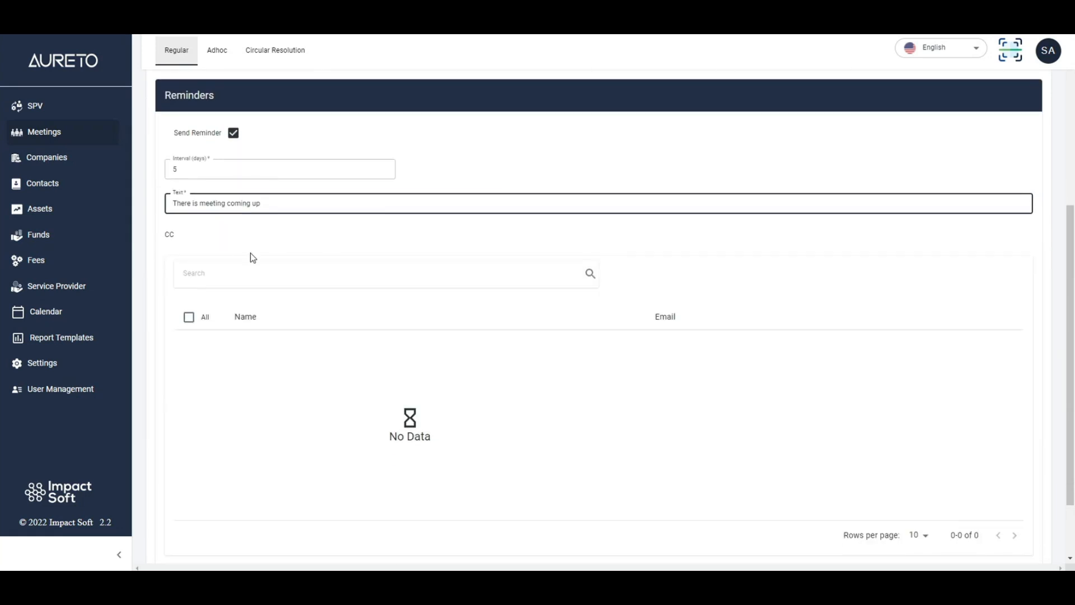
scroll(230, 340, "up", 1)
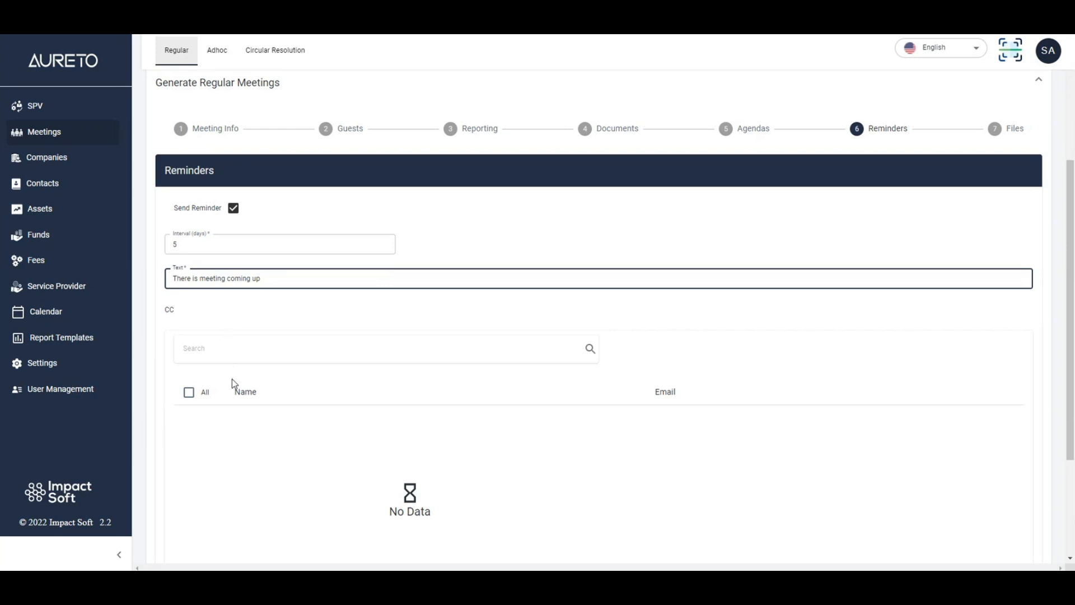
scroll(250, 385, "down", 3)
scroll(250, 385, "up", 4)
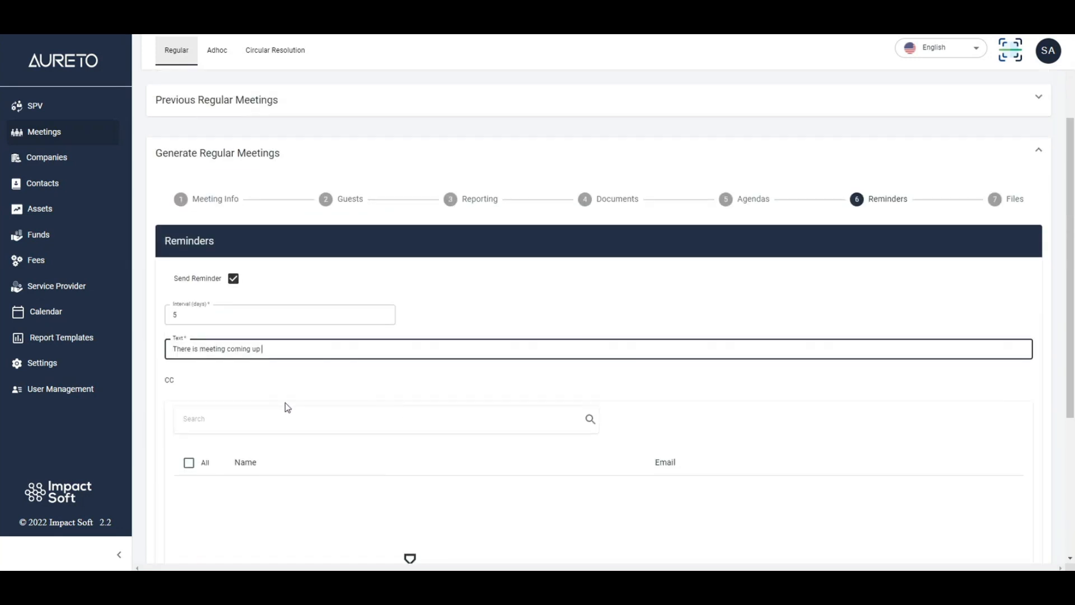
scroll(379, 346, "down", 3)
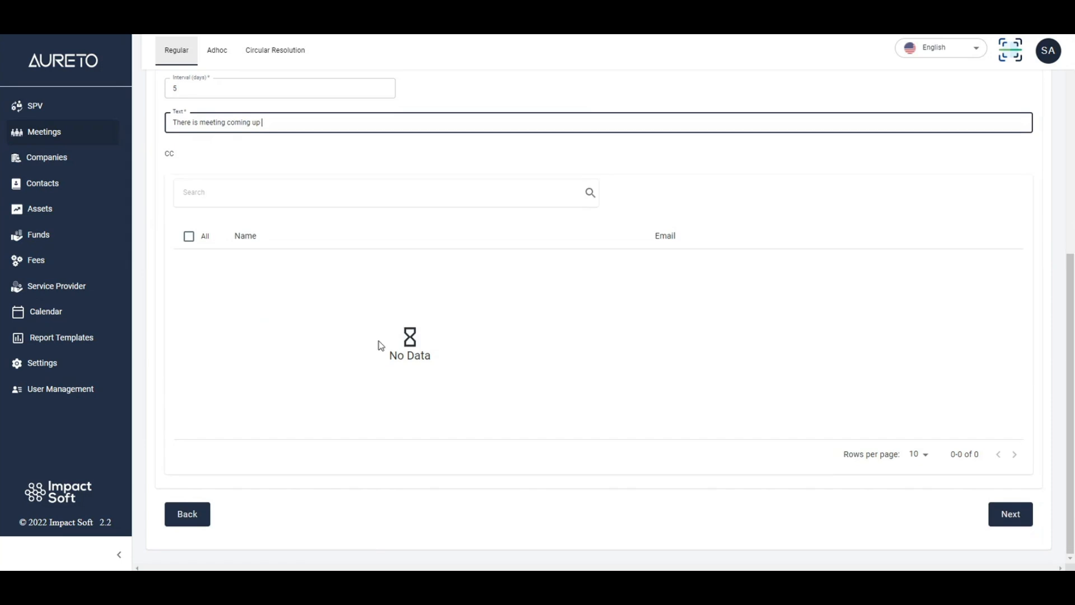
scroll(344, 353, "up", 5)
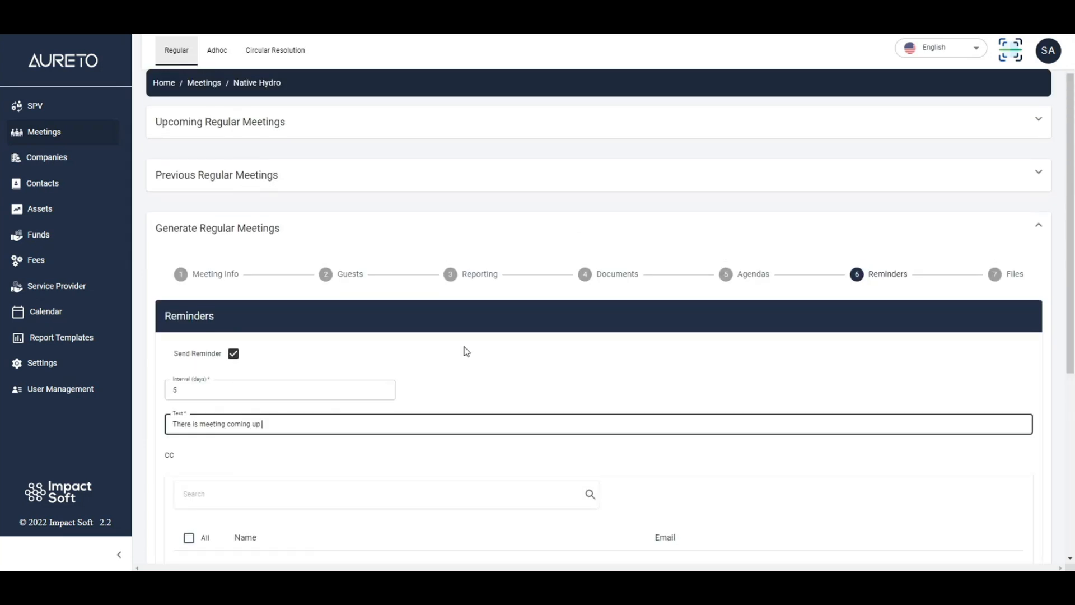
scroll(565, 384, "down", 5)
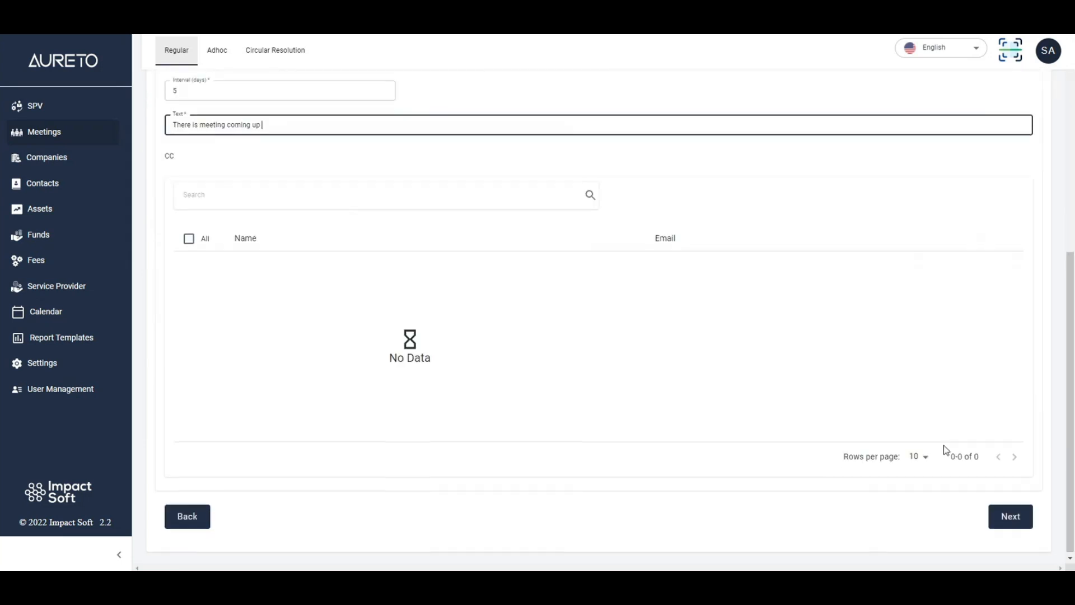
left_click(1008, 512)
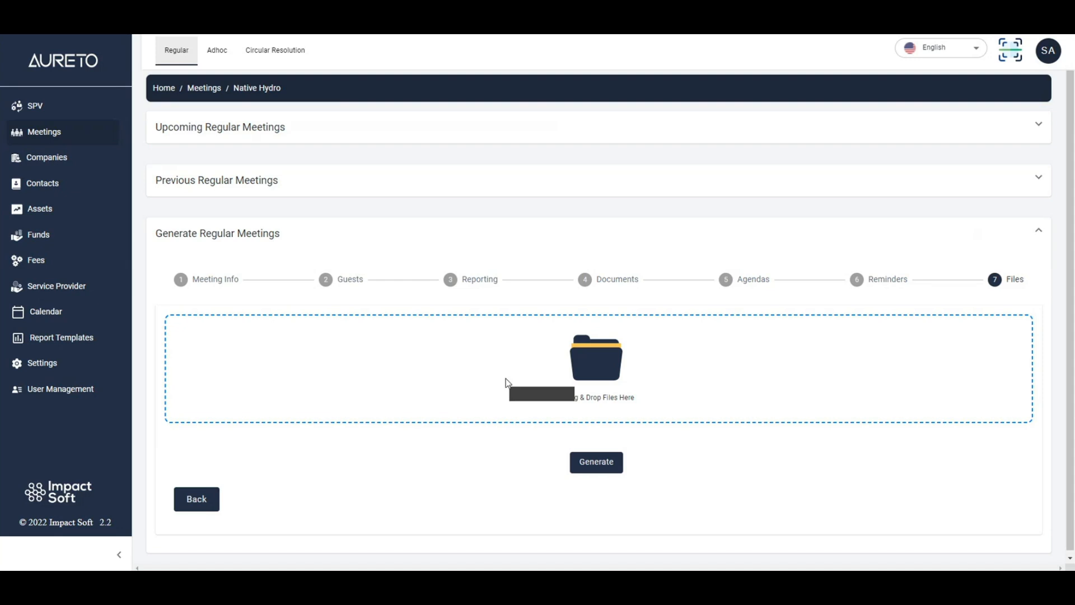
- Upload the image logo.png as a file for the meeting
left_click(439, 360)
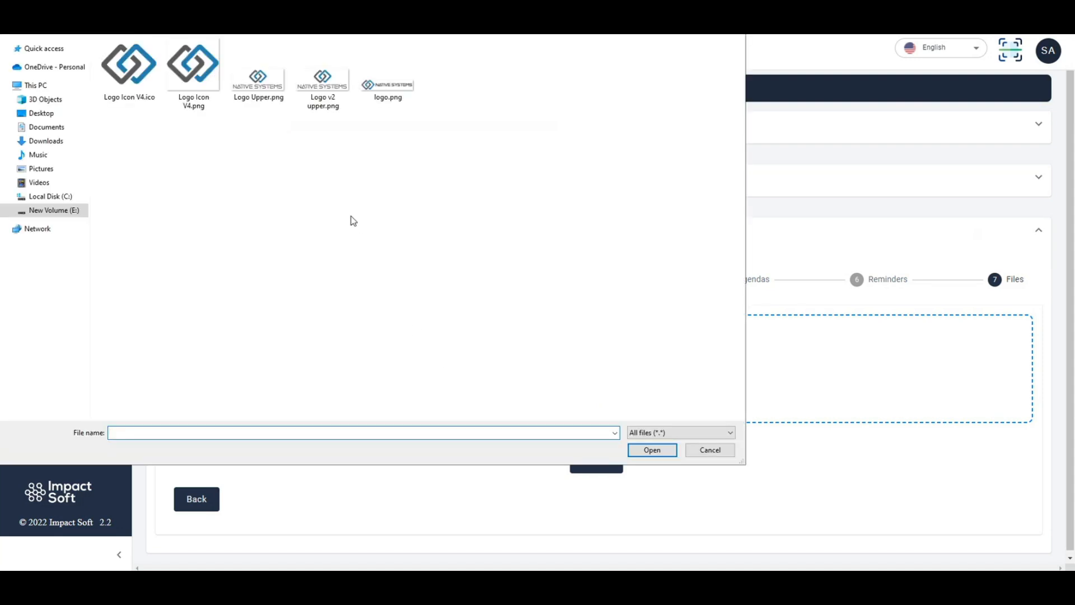
left_click(397, 76)
double_click(397, 72)
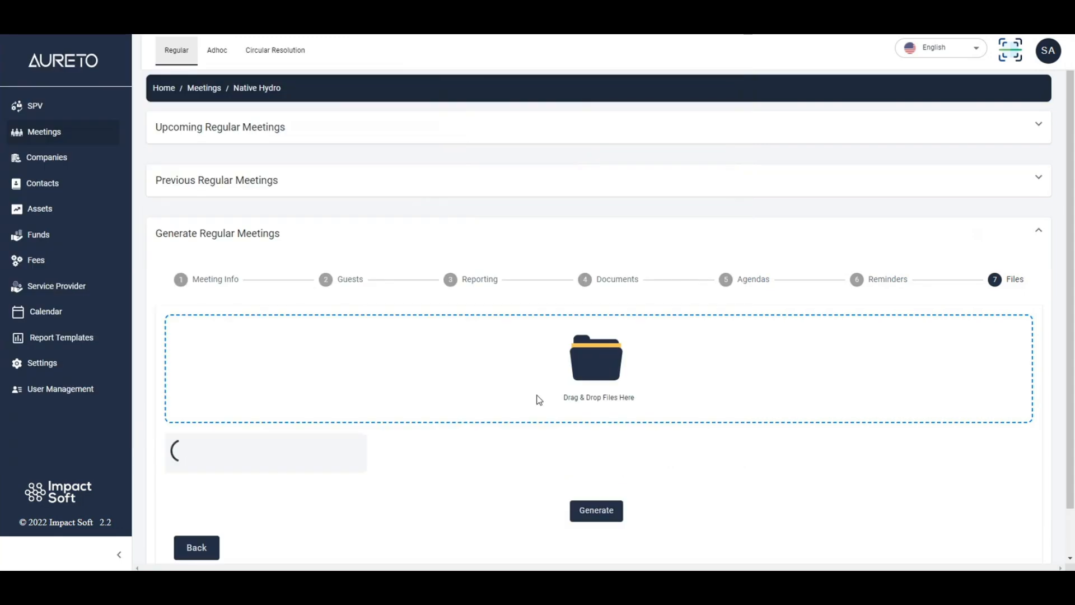